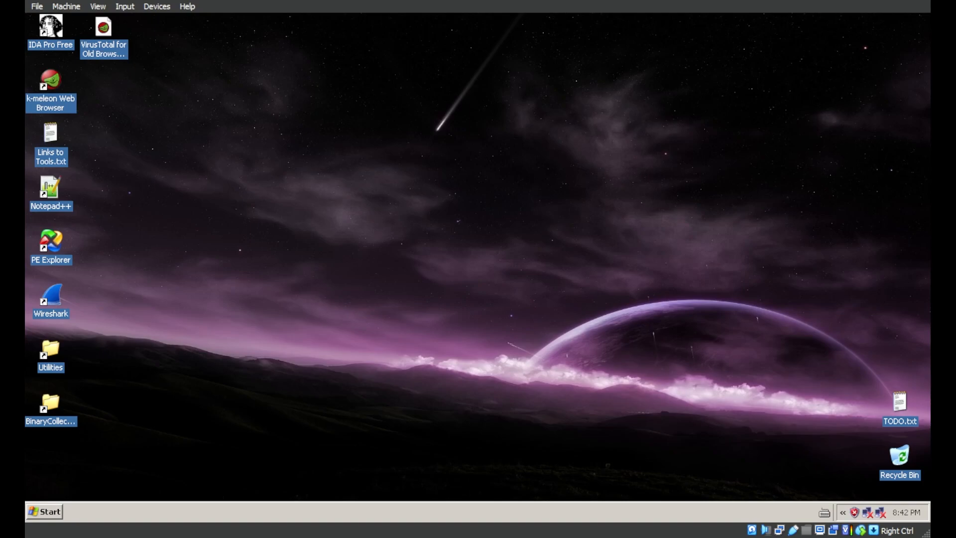
Take a snapshot of the virtual machine named Lab 3-1
click(66, 6)
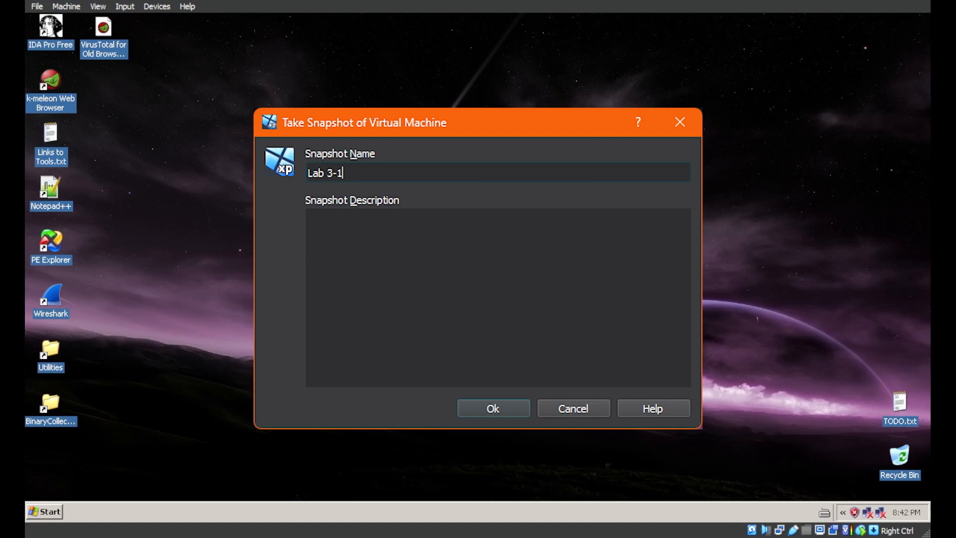
key(Return)
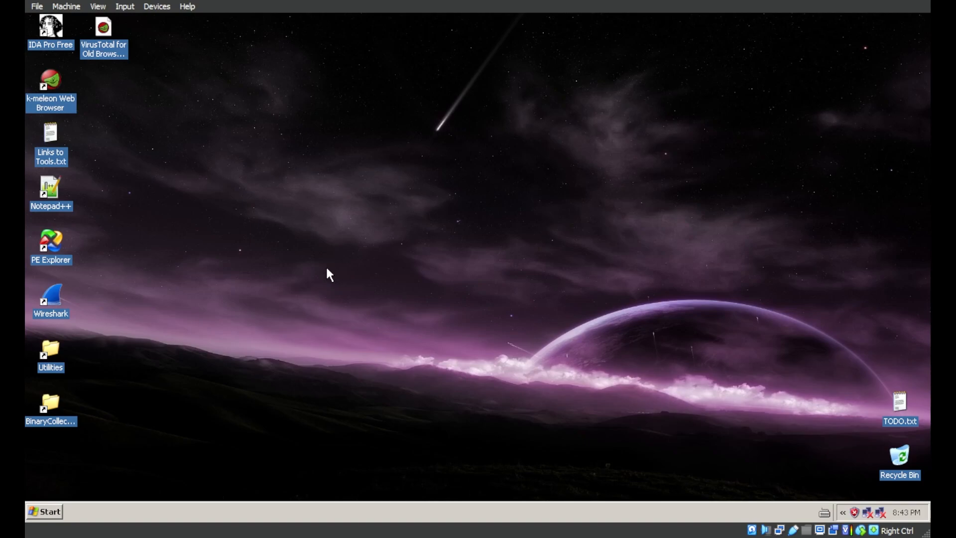
Open Lab03-01.exe in Dependency Walker, inspect the functions it imports from KERNEL32.DLL, and close the program
click(47, 516)
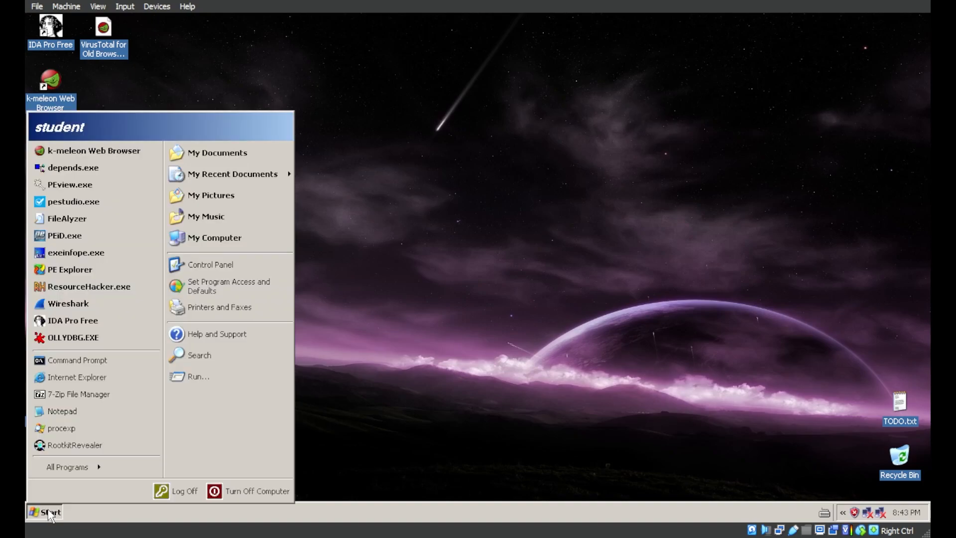
click(102, 169)
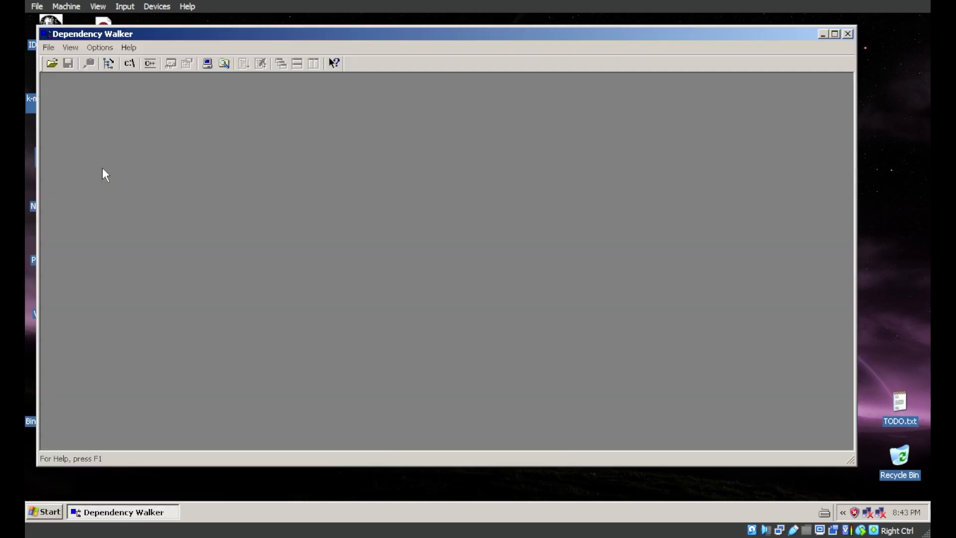
click(52, 63)
double_click(365, 149)
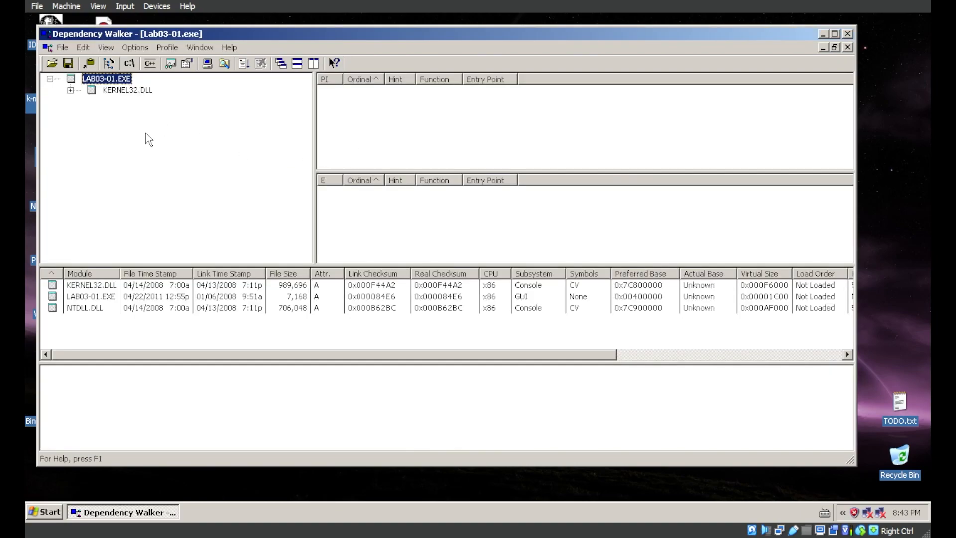
click(122, 90)
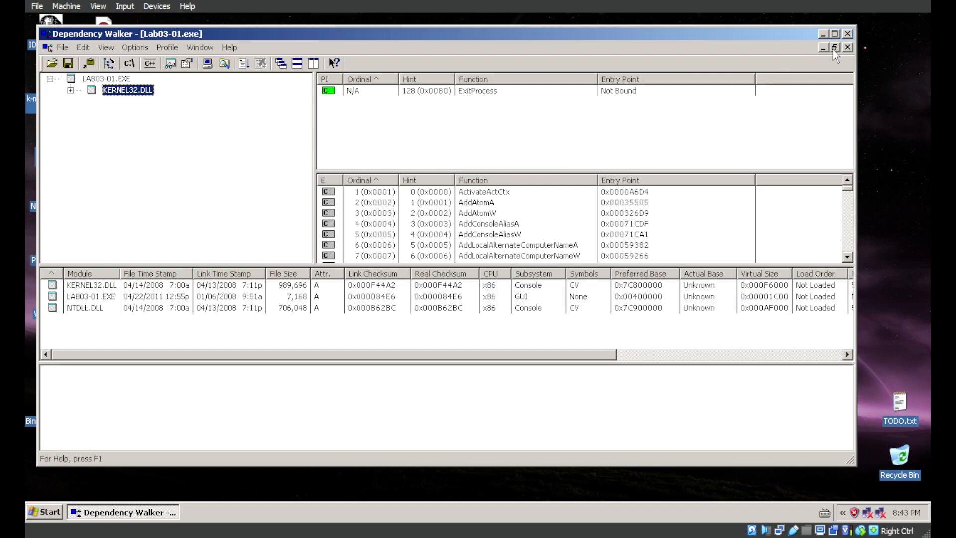
click(848, 34)
Launch PEiD and load Lab03-01.exe from the Practical Malware Analysis Labs BinaryCollection folder on drive D
click(45, 512)
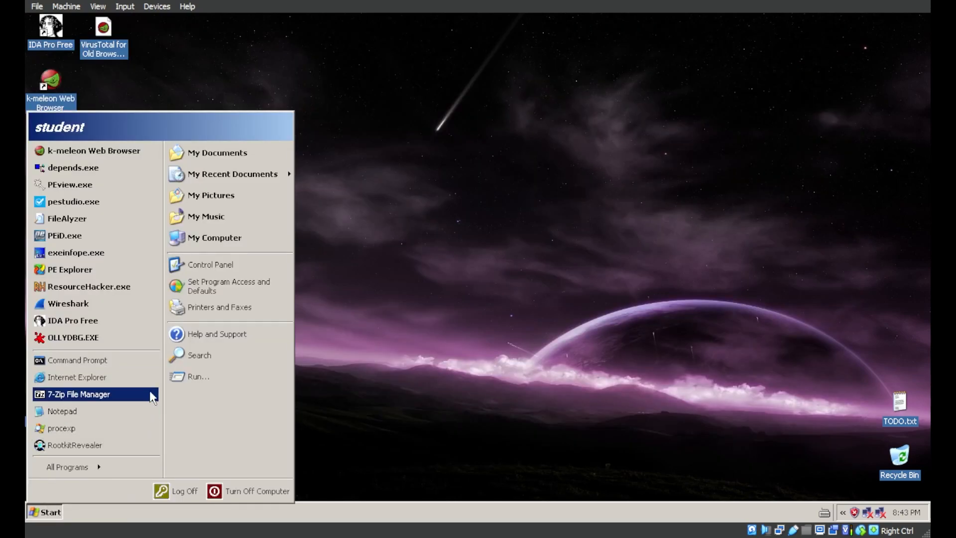
click(149, 235)
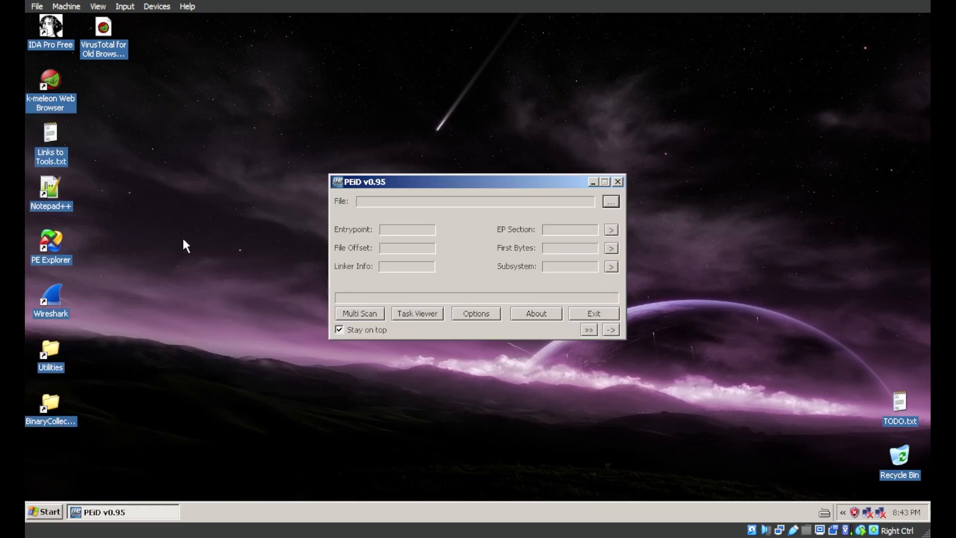
click(609, 200)
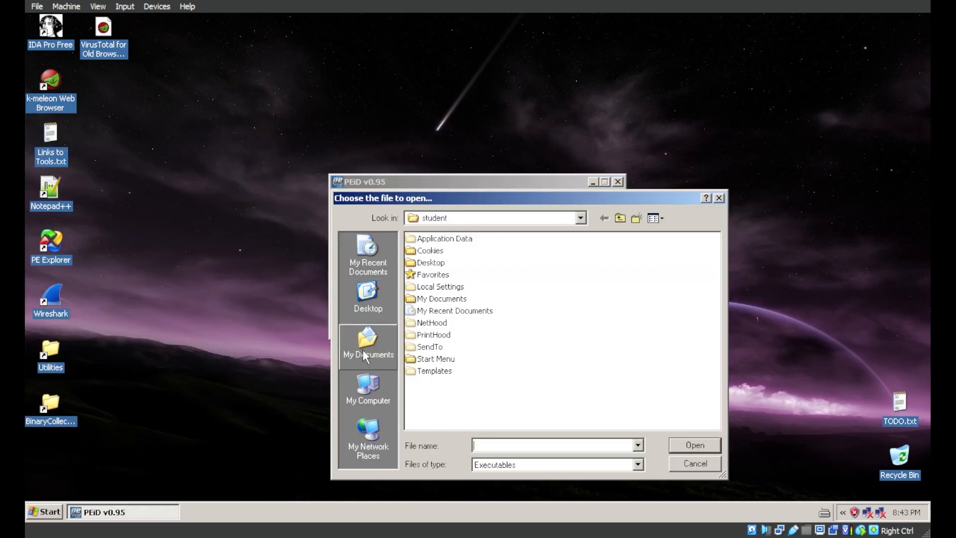
click(368, 387)
double_click(447, 253)
double_click(436, 249)
double_click(437, 239)
double_click(437, 238)
double_click(436, 239)
double_click(429, 238)
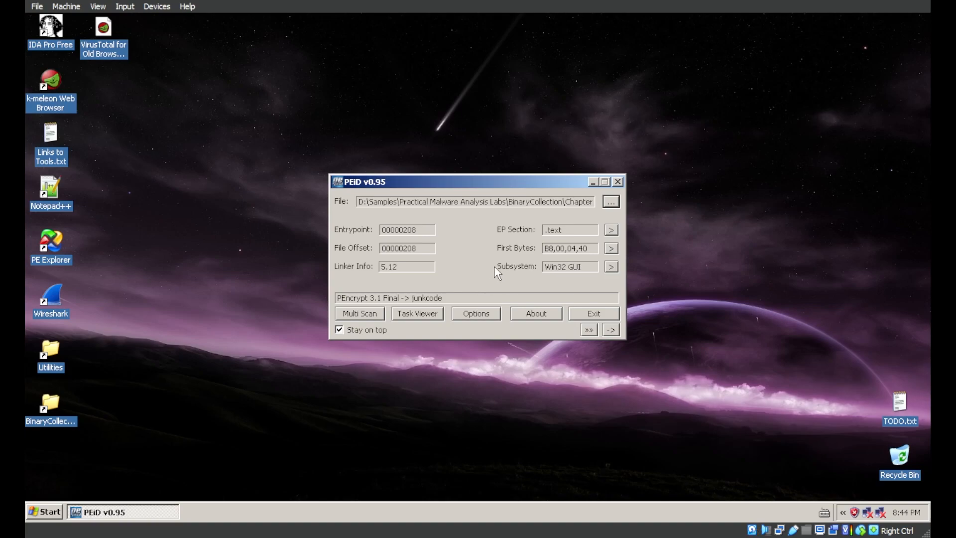
Run the entropy, EP and fast packing checks in PEiD's extra information, and close PEiD
click(589, 329)
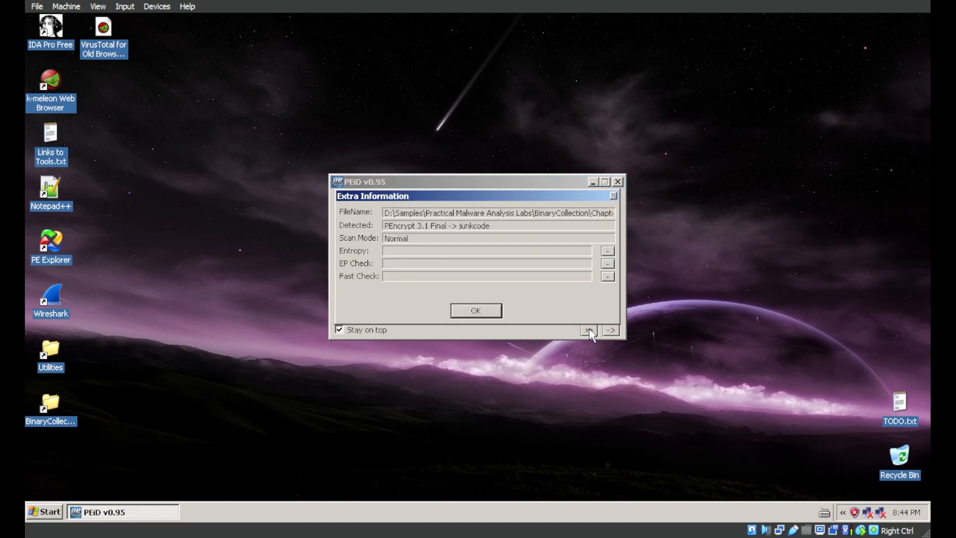
click(605, 251)
click(608, 263)
click(608, 277)
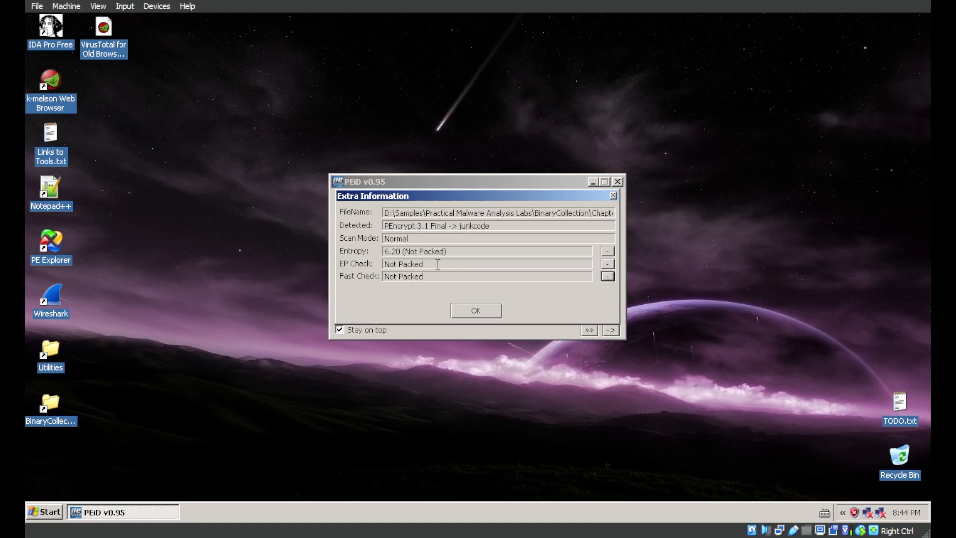
click(473, 314)
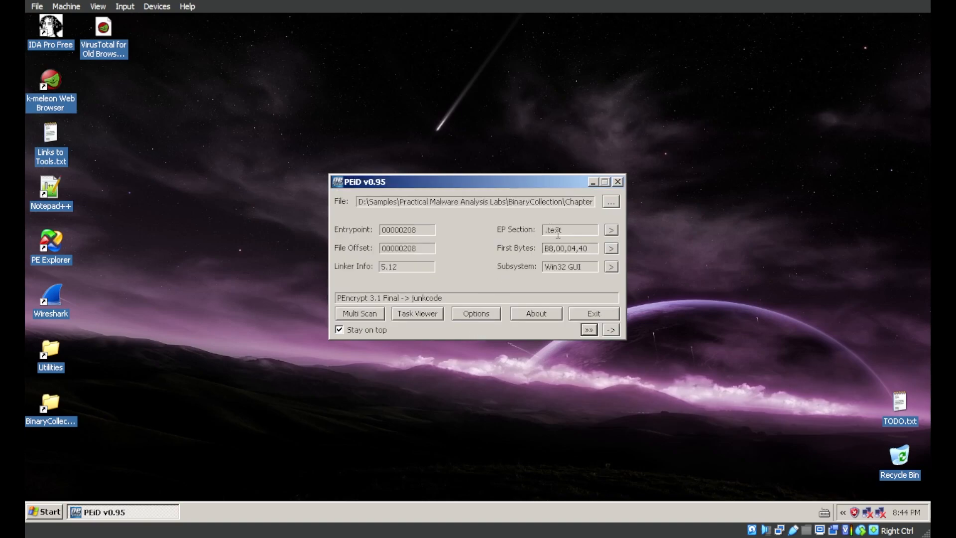
click(619, 182)
Open Lab03-01.exe in PEview and inspect the raw data of its .text and .data sections
click(45, 512)
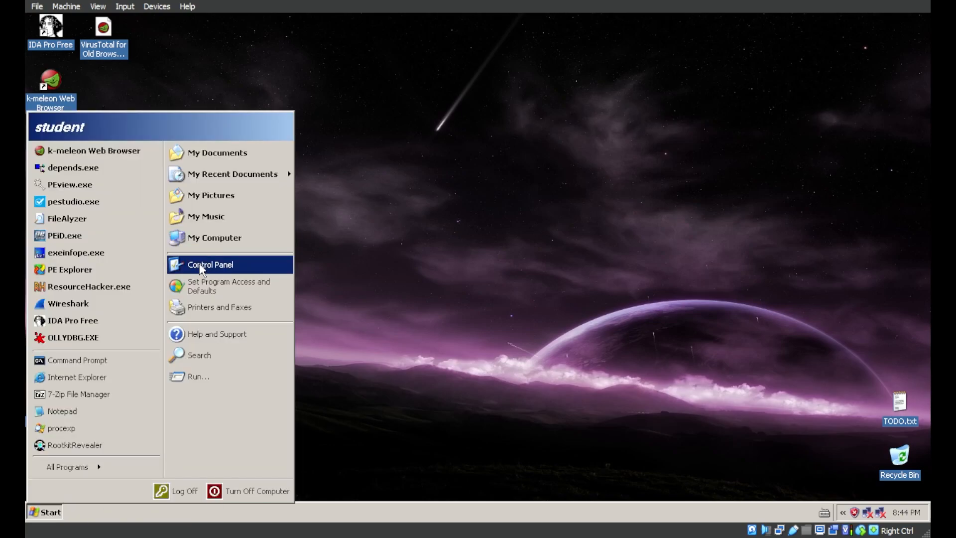
click(115, 184)
double_click(208, 108)
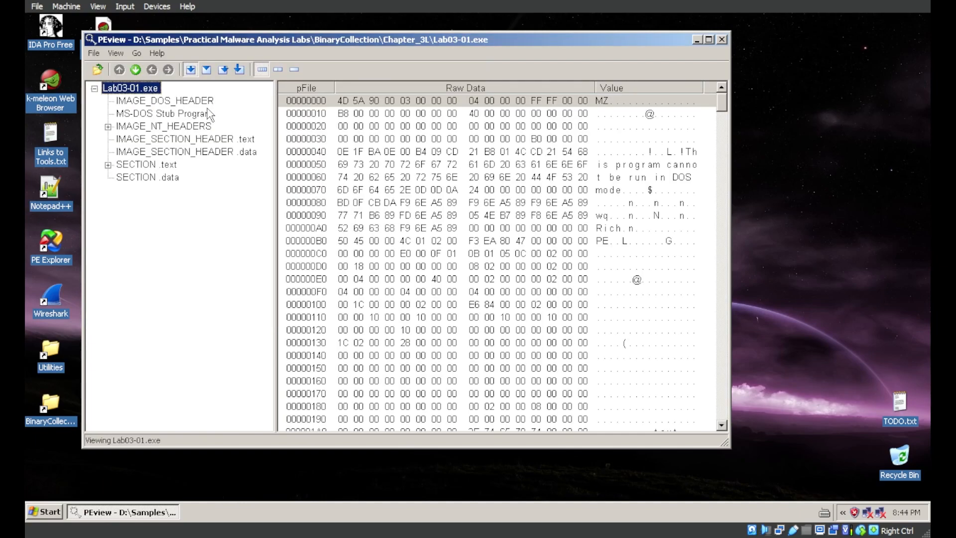
click(164, 167)
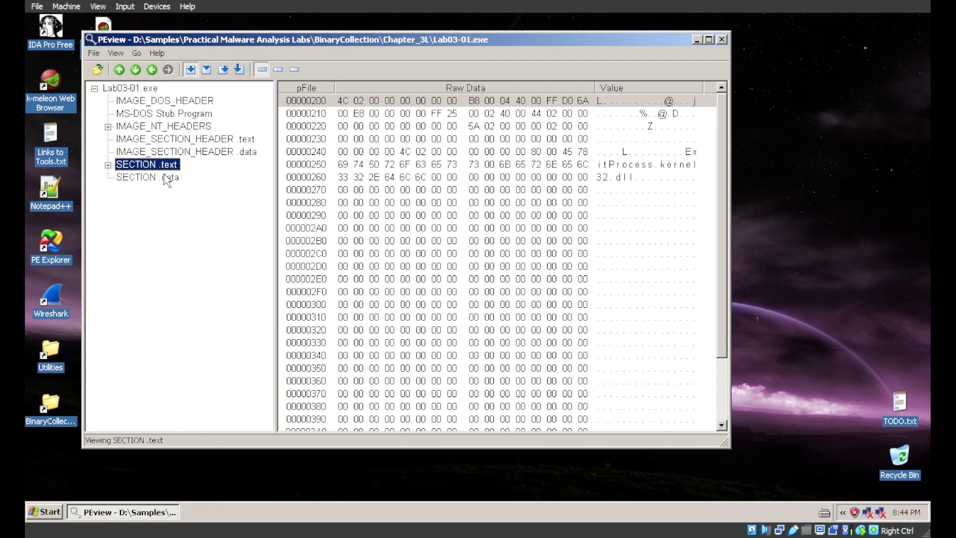
drag(720, 132, 726, 298)
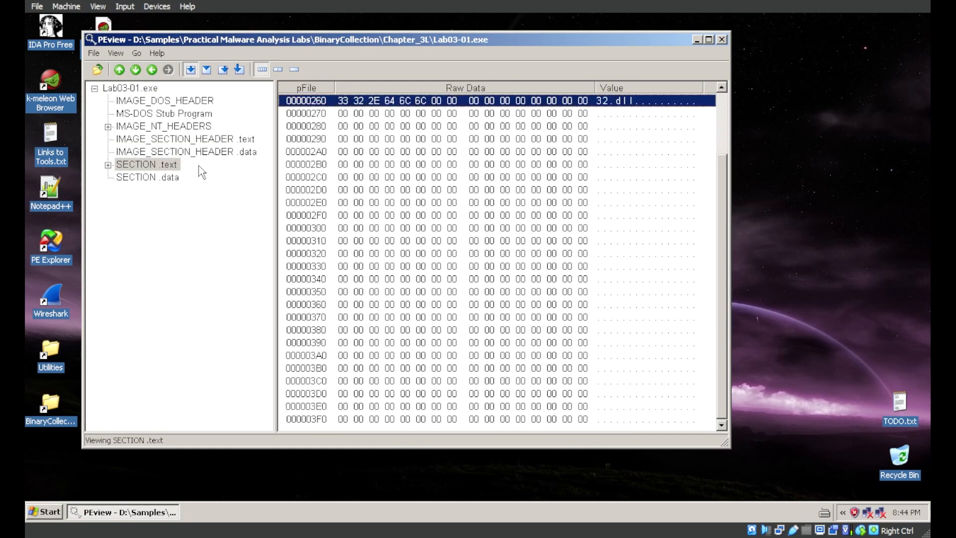
click(163, 178)
drag(723, 111, 722, 406)
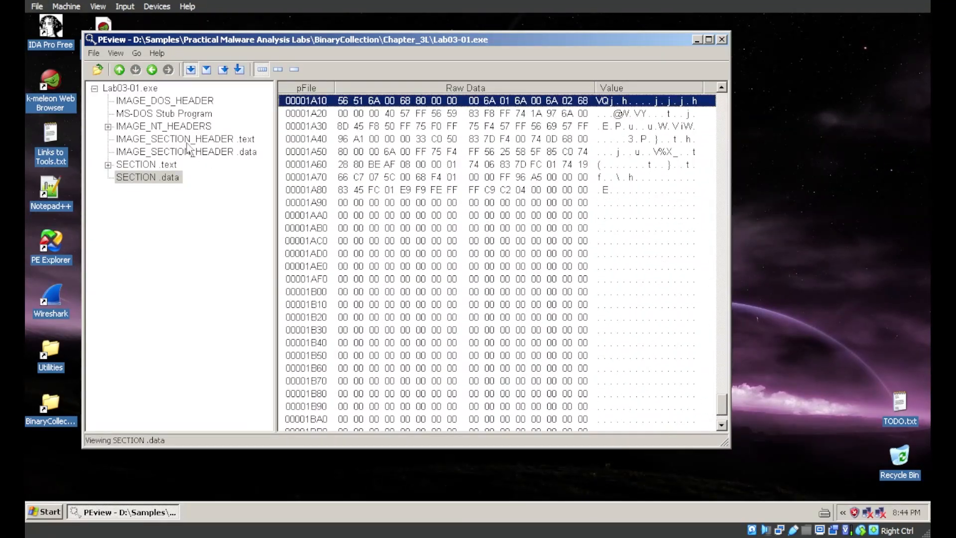
Examine the executable's NT headers, section headers, MS-DOS stub and file header, and close PEview
click(119, 128)
click(107, 126)
click(161, 154)
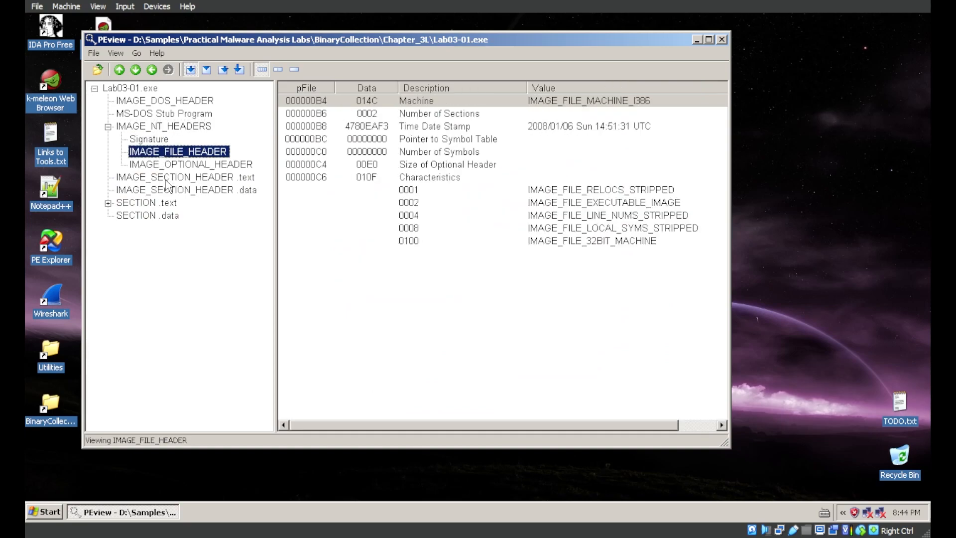
click(167, 179)
click(167, 190)
click(177, 115)
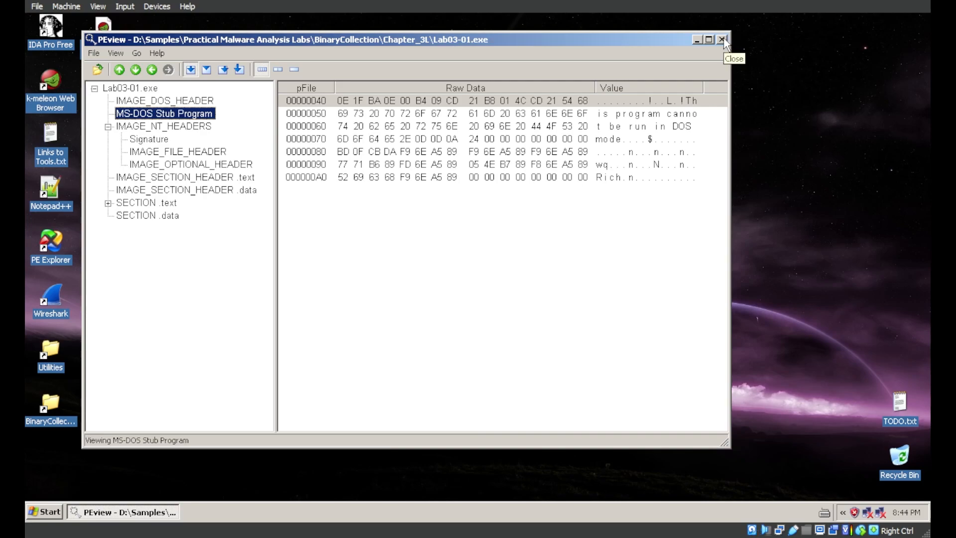
click(160, 140)
click(158, 151)
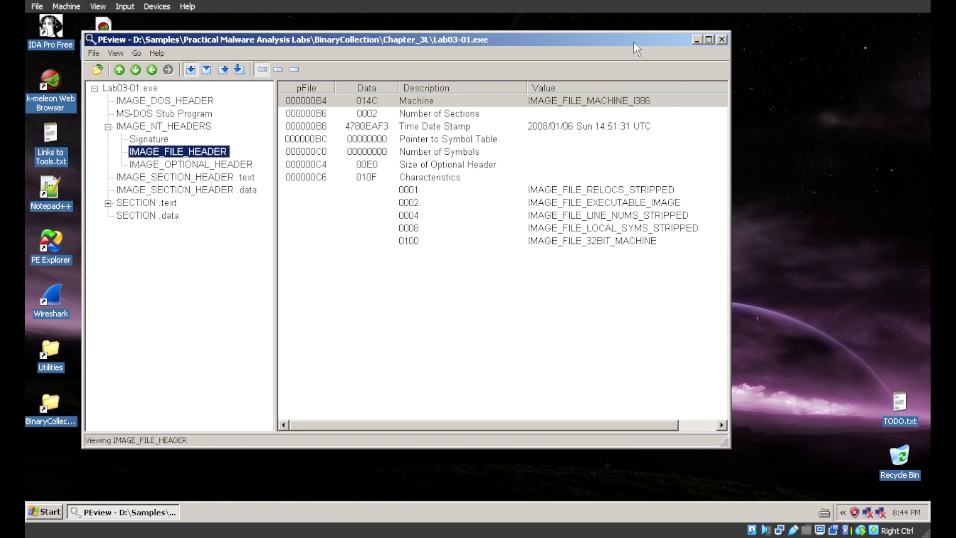
click(721, 40)
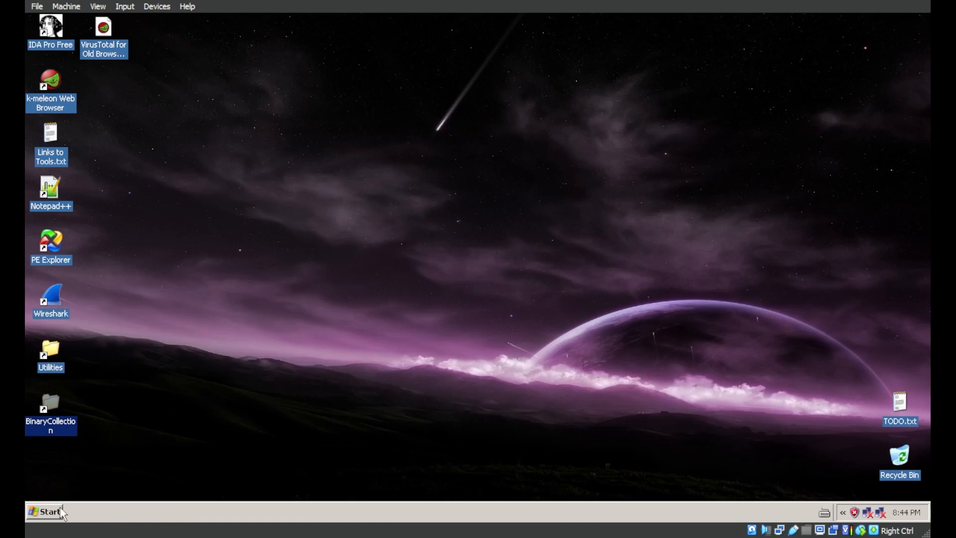
Open a Command Prompt and list the files in the Chapter_3L folder with dir
click(47, 512)
click(86, 359)
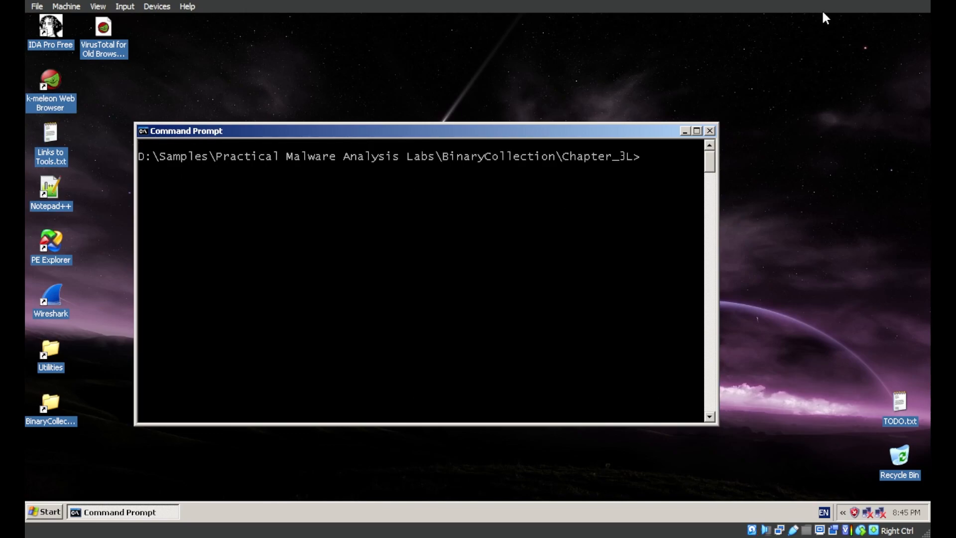
text(dir)
key(Return)
Run the strings command on Lab03-01.exe
text(strings )
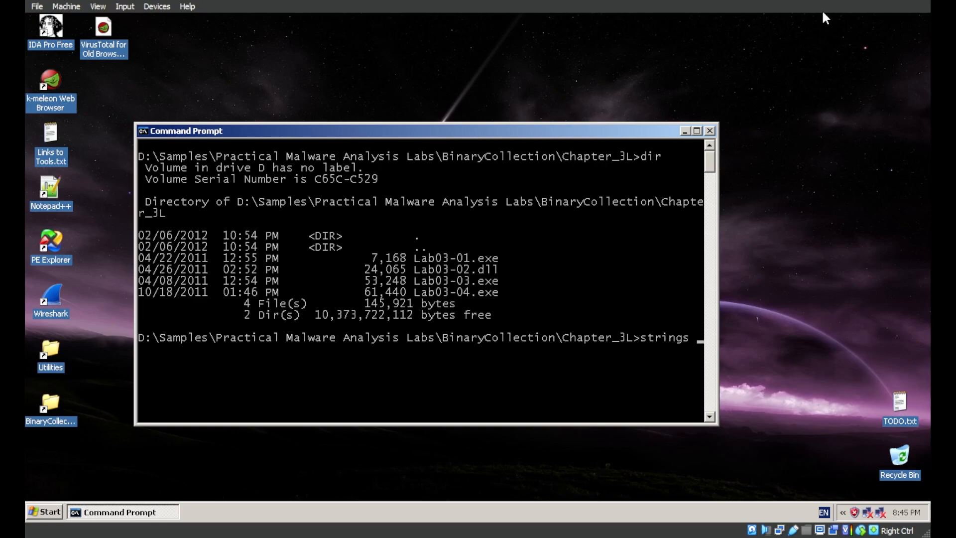
text(Lab03-01.exe)
key(Return)
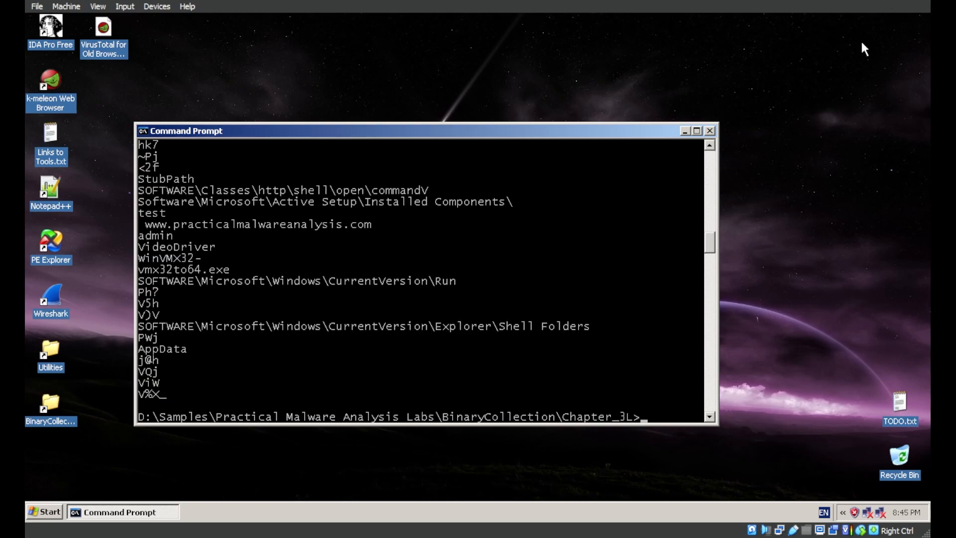
Read the strings output for Lab03-01.exe from its beginning to its end
drag(711, 247, 713, 185)
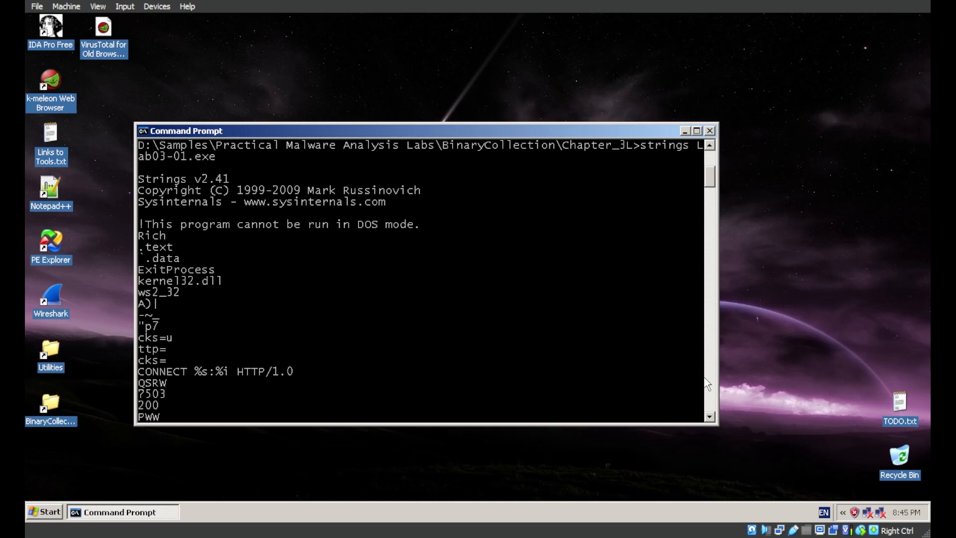
scroll(710, 419, down, 2)
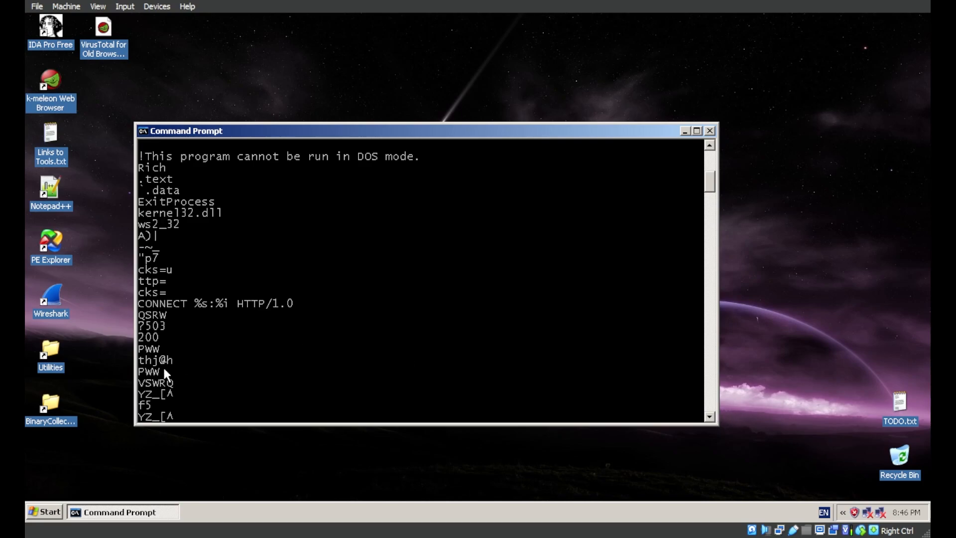
click(709, 417)
drag(711, 420, 710, 420)
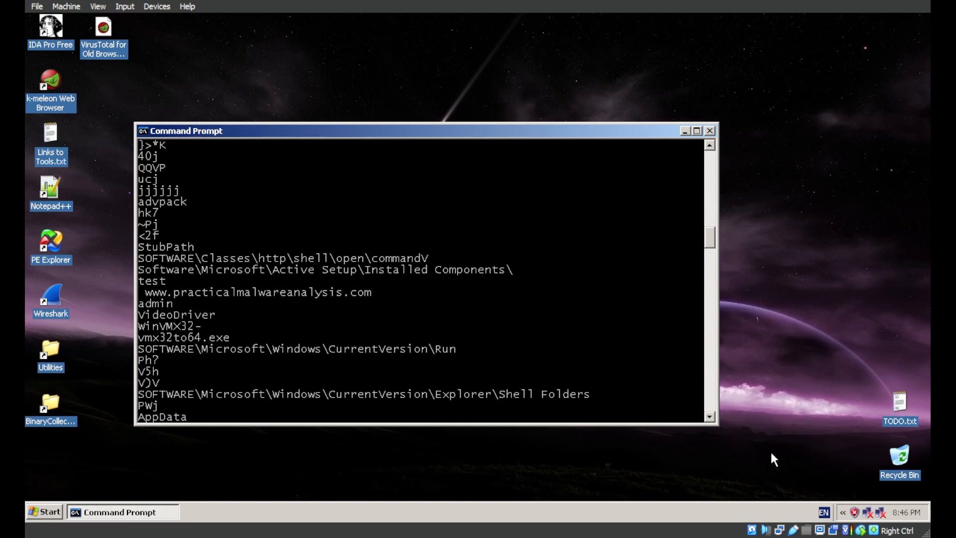
scroll(712, 423, down, 3)
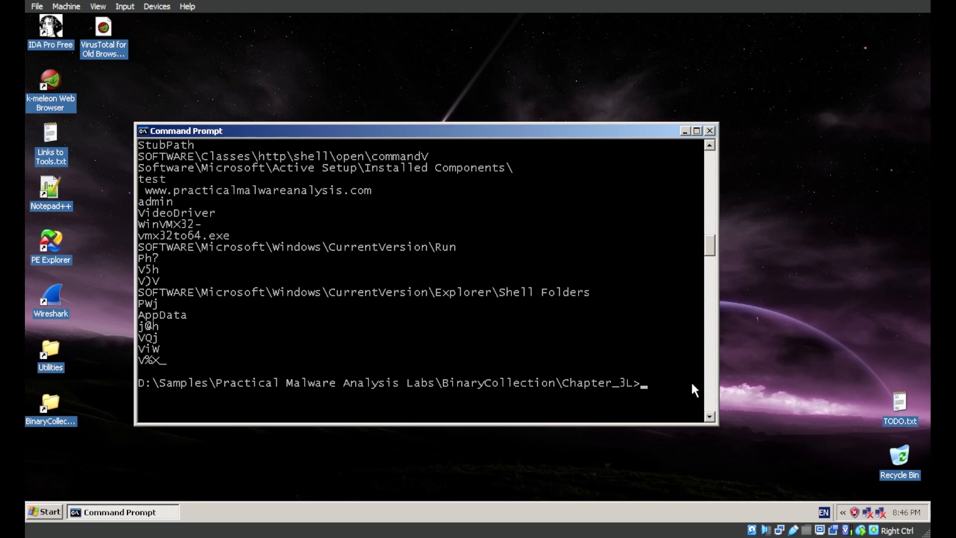
Re-examine the registry paths, web address and executable names in the last part of the strings output
click(709, 145)
click(709, 146)
click(709, 145)
click(709, 146)
click(709, 145)
click(709, 145)
click(709, 146)
click(709, 145)
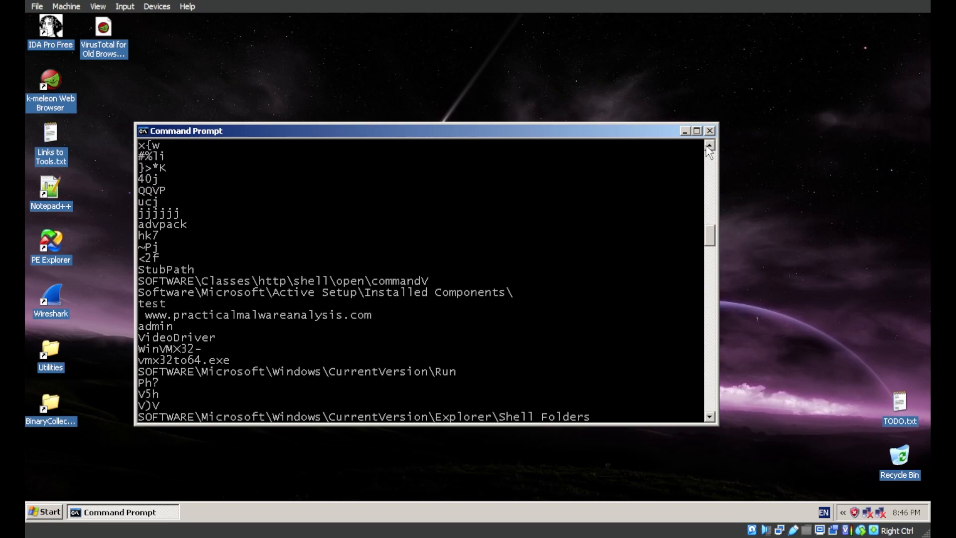
click(709, 417)
click(710, 416)
click(710, 417)
click(709, 417)
click(710, 416)
click(709, 416)
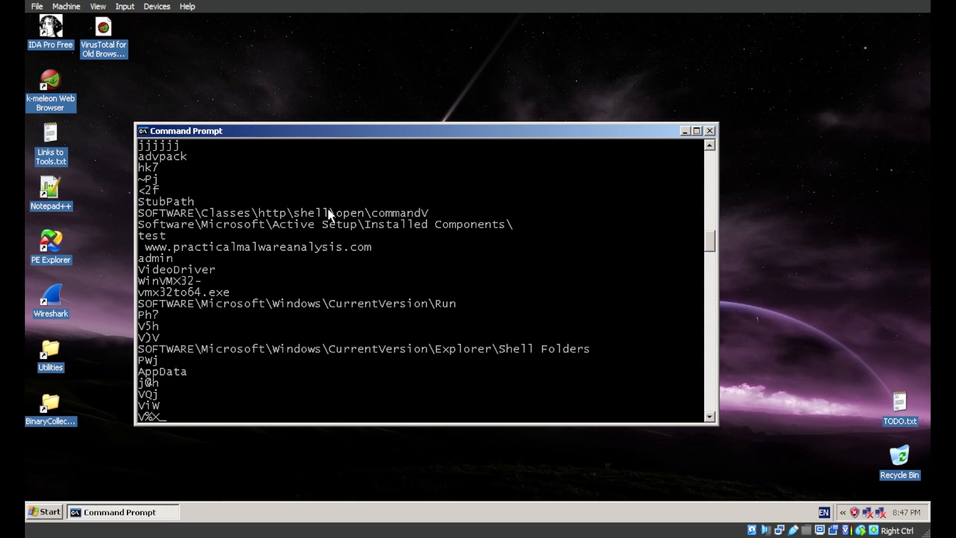
click(710, 416)
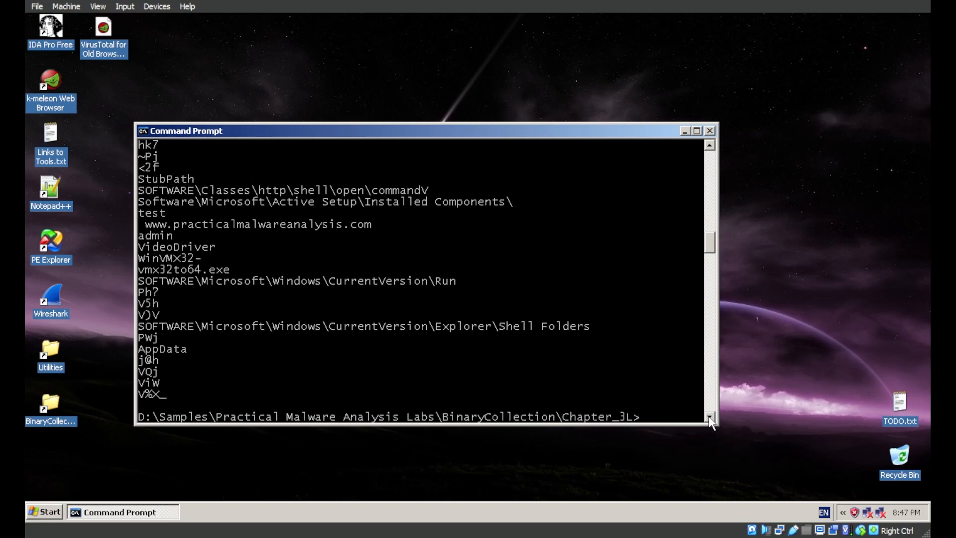
click(709, 417)
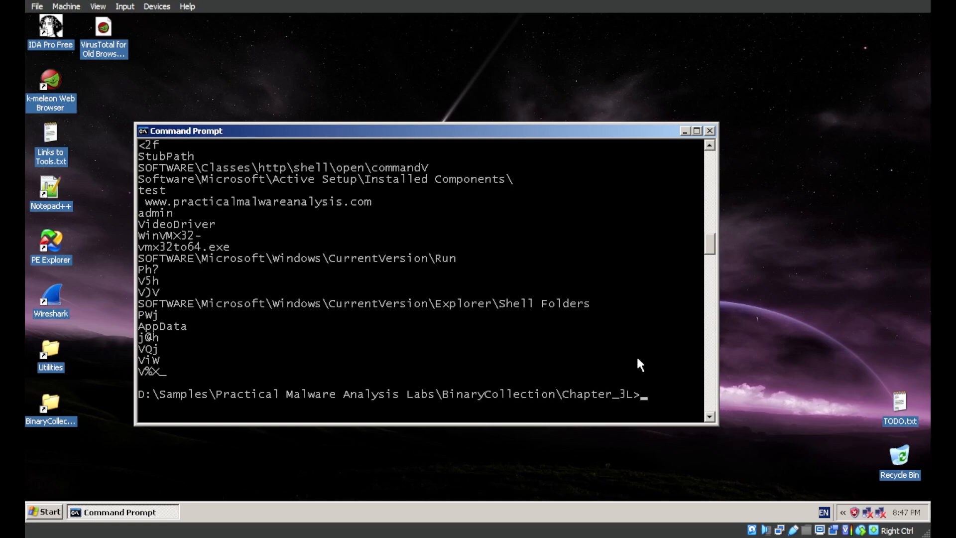
mouse_move(713, 259)
mouse_down()
mouse_move(715, 167)
mouse_move(715, 246)
mouse_up()
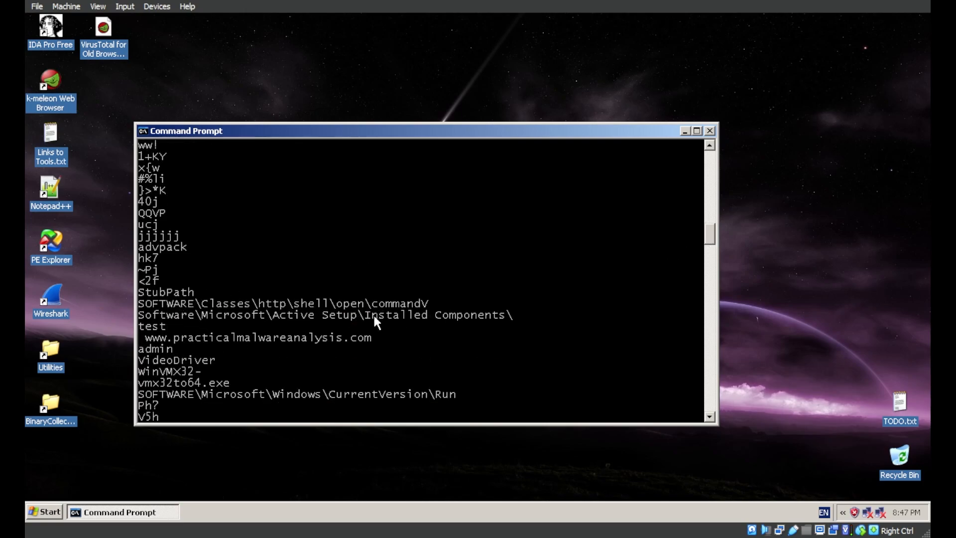
scroll(466, 296, down, 4)
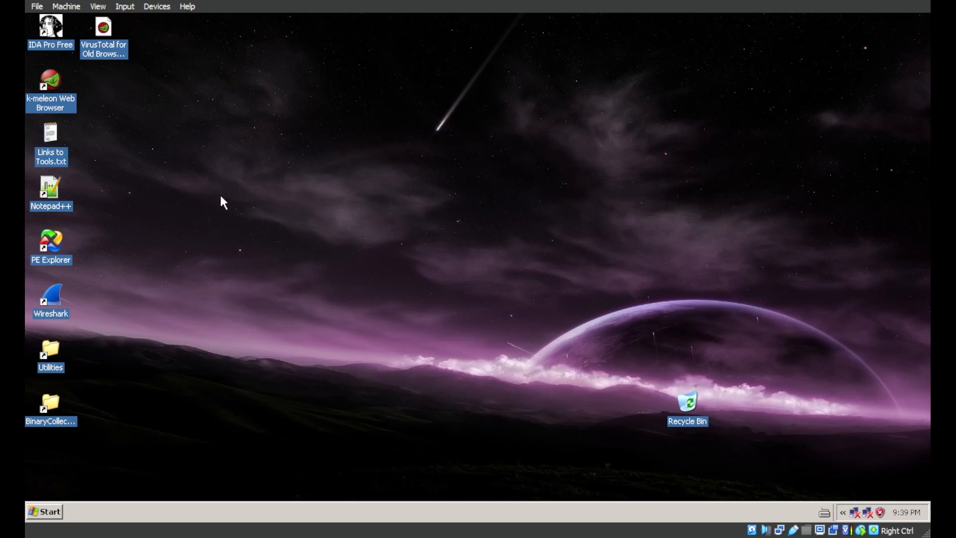
Open the Chapter_3L sample folder from BinaryCollection and reposition its window on the desktop
double_click(53, 409)
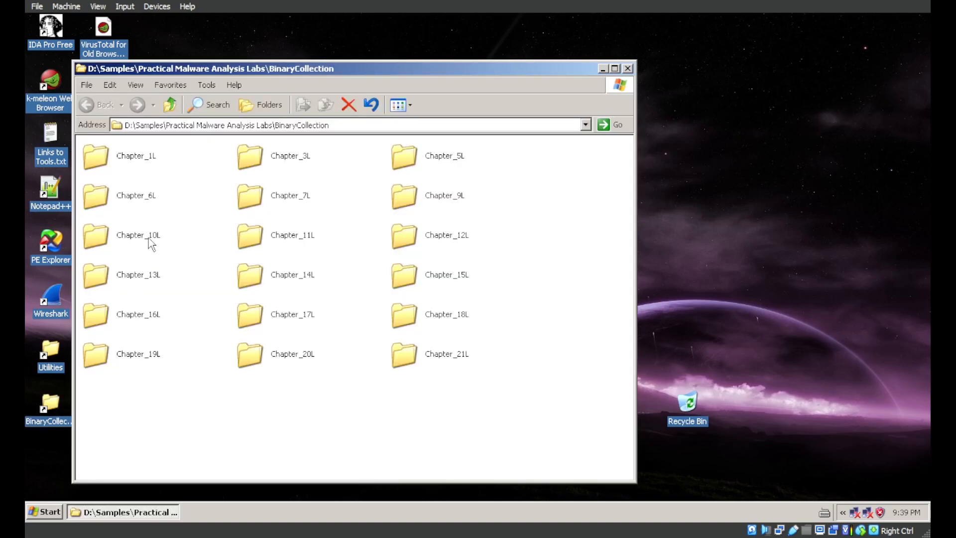
double_click(271, 161)
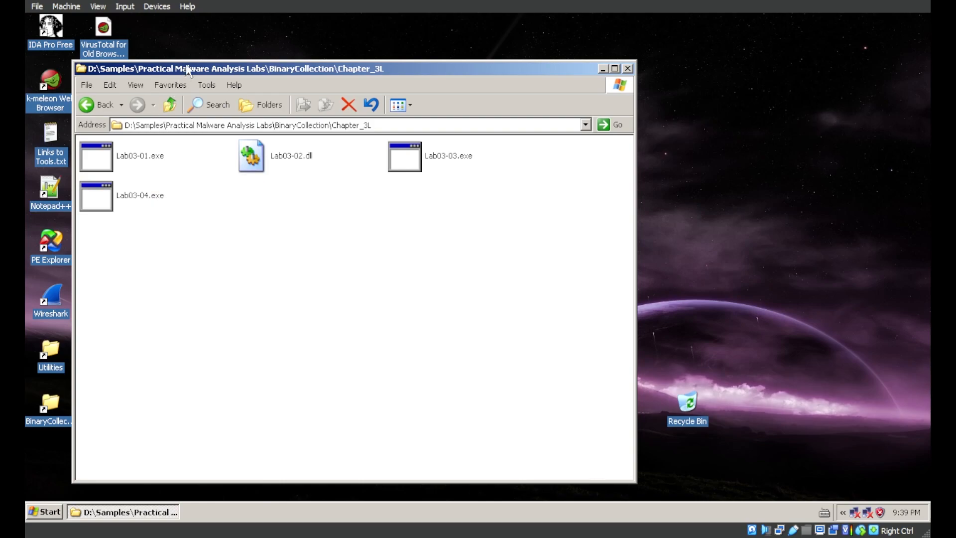
drag(187, 61, 291, 64)
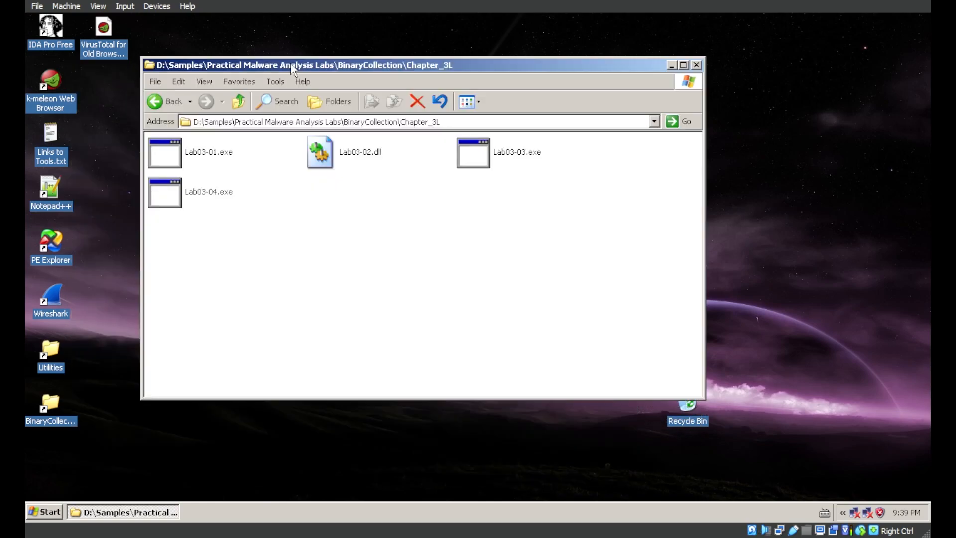
Launch Process Explorer from the Sysinternals programs
click(48, 516)
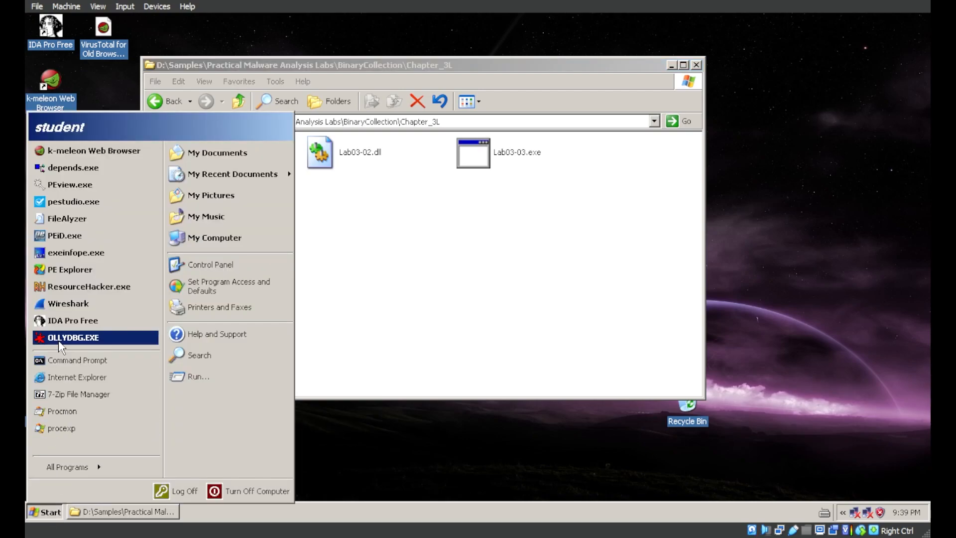
mouse_move(99, 468)
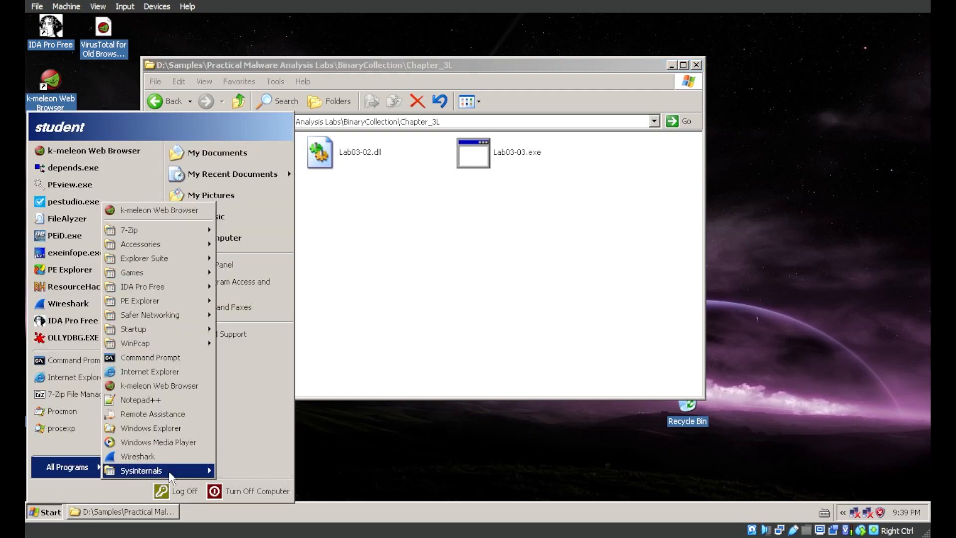
mouse_move(199, 470)
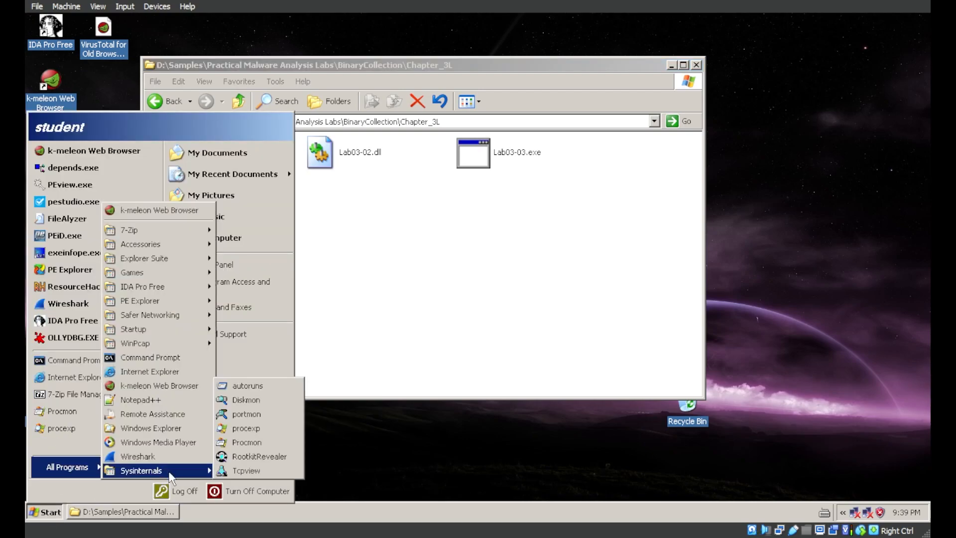
click(265, 432)
Launch Process Monitor from the Sysinternals programs and stop its event capture
click(55, 511)
click(75, 471)
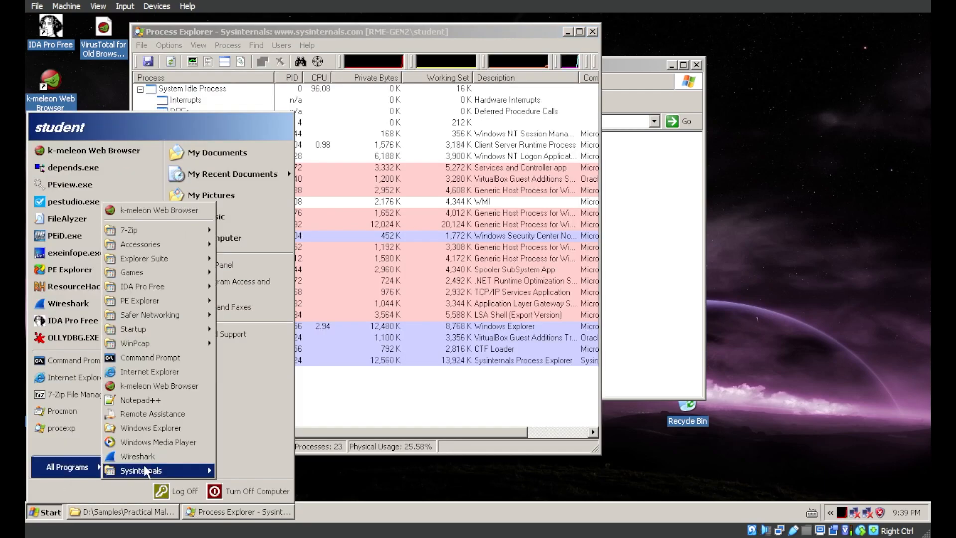
mouse_move(144, 469)
click(268, 446)
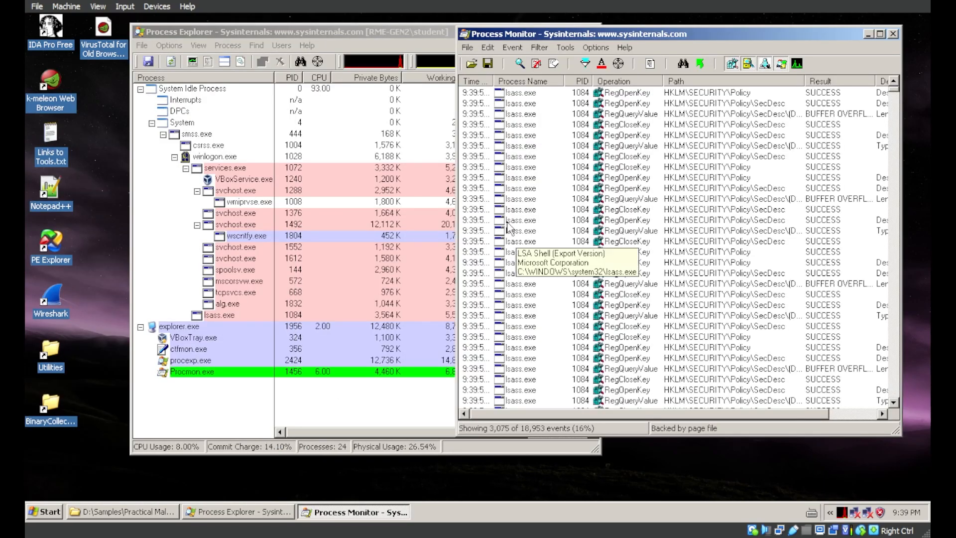
click(519, 63)
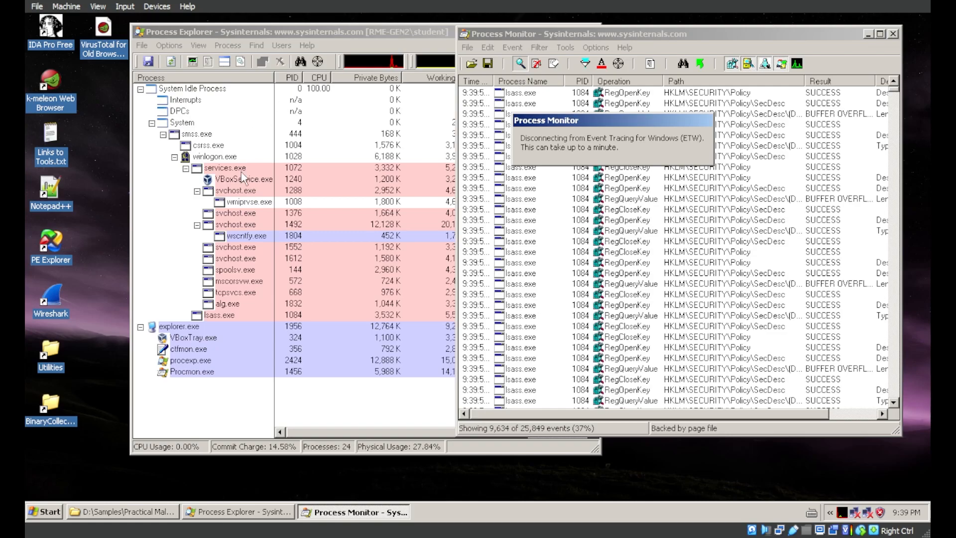
Move the Process Explorer window away from Process Monitor and collapse the System branch of the process tree
click(314, 33)
drag(301, 36, 246, 38)
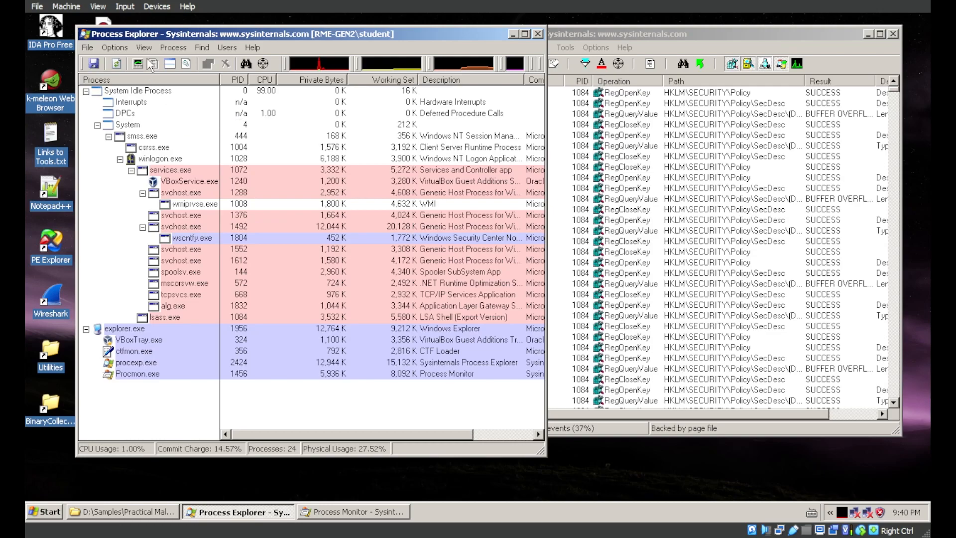
mouse_move(195, 164)
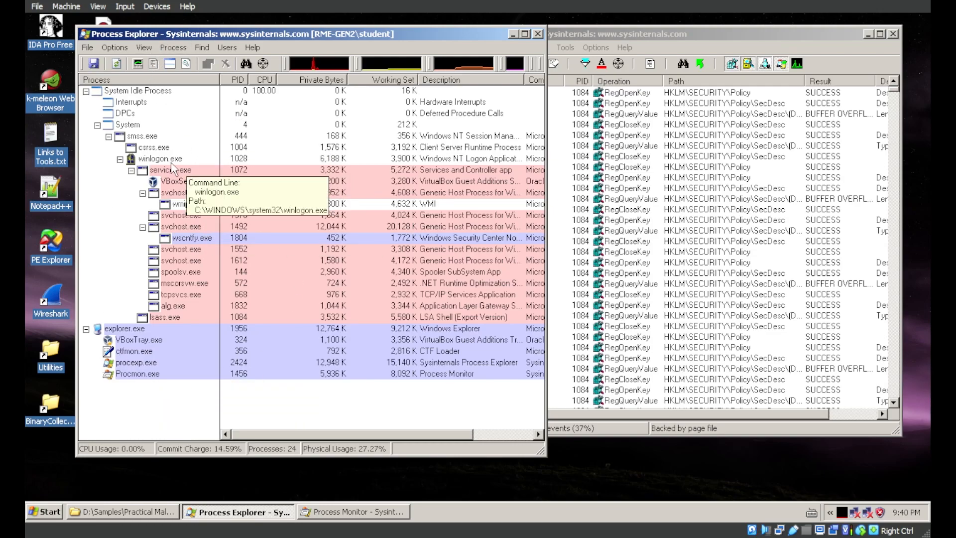
click(97, 125)
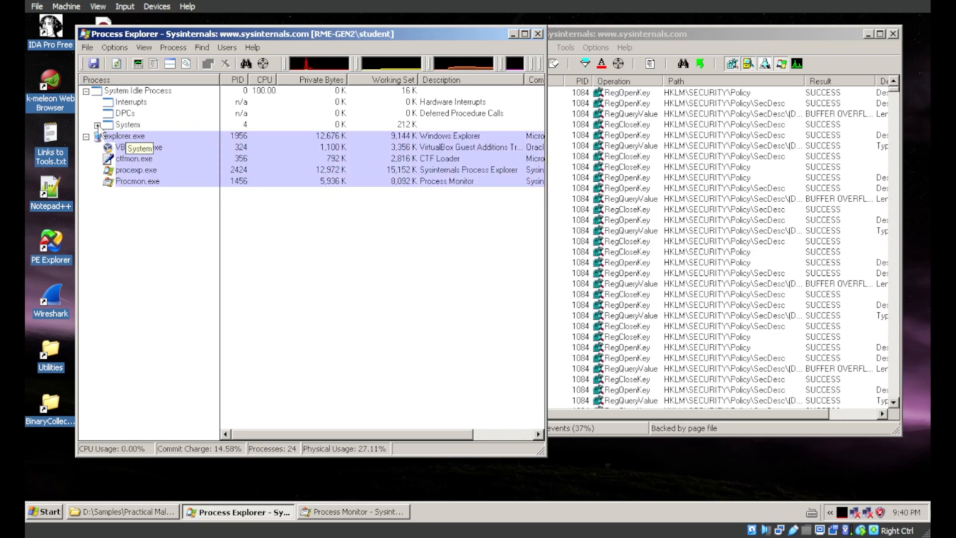
click(98, 125)
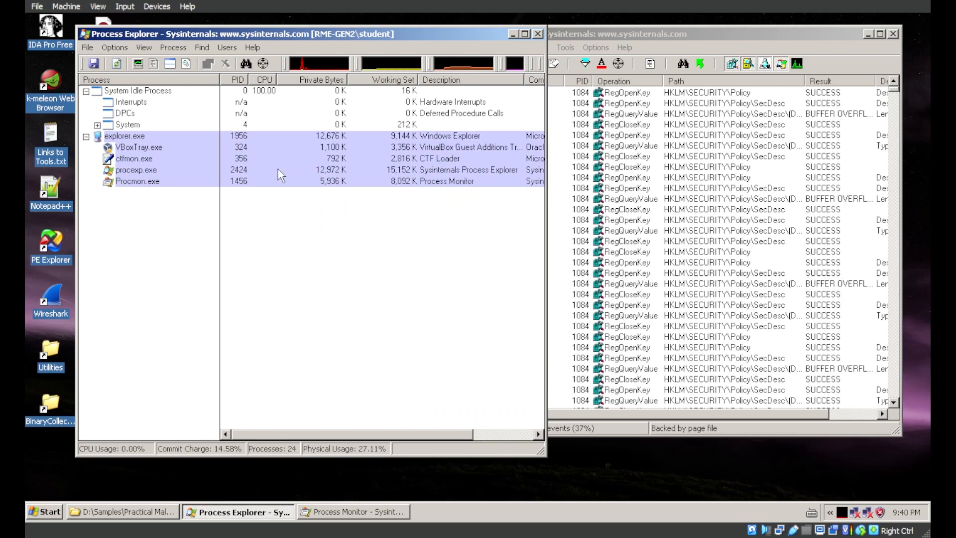
Look through the captured events in Process Monitor and return to the start of the list
click(605, 34)
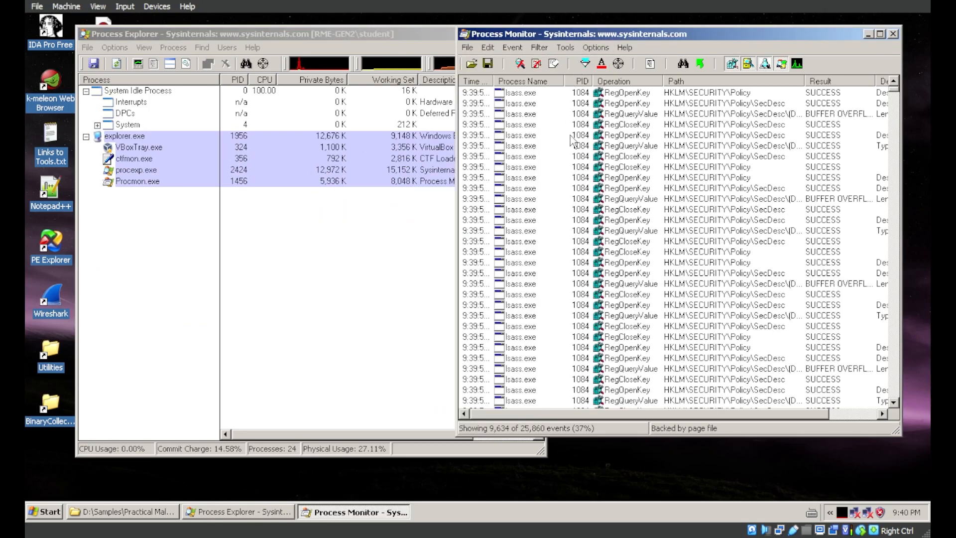
scroll(615, 277, down, 2)
scroll(615, 276, down, 10)
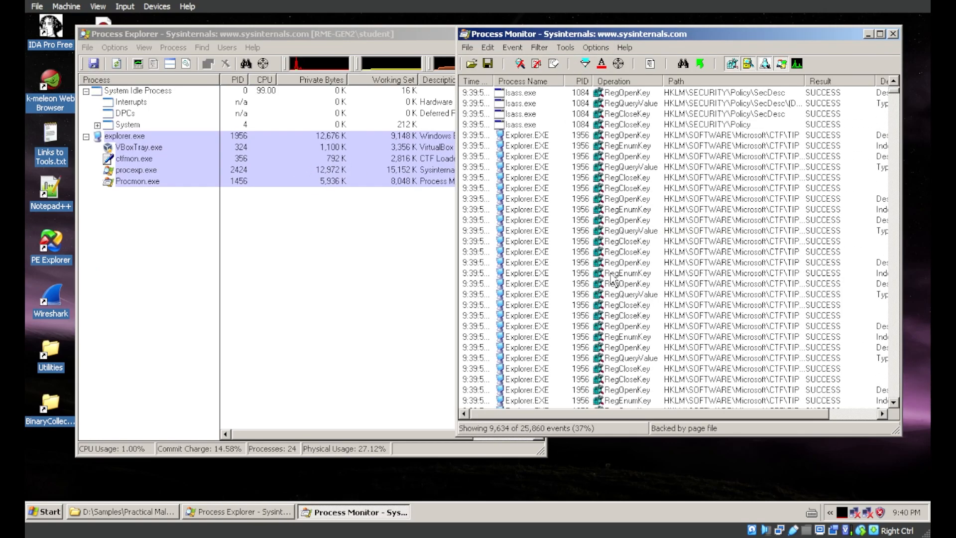
scroll(613, 282, up, 10)
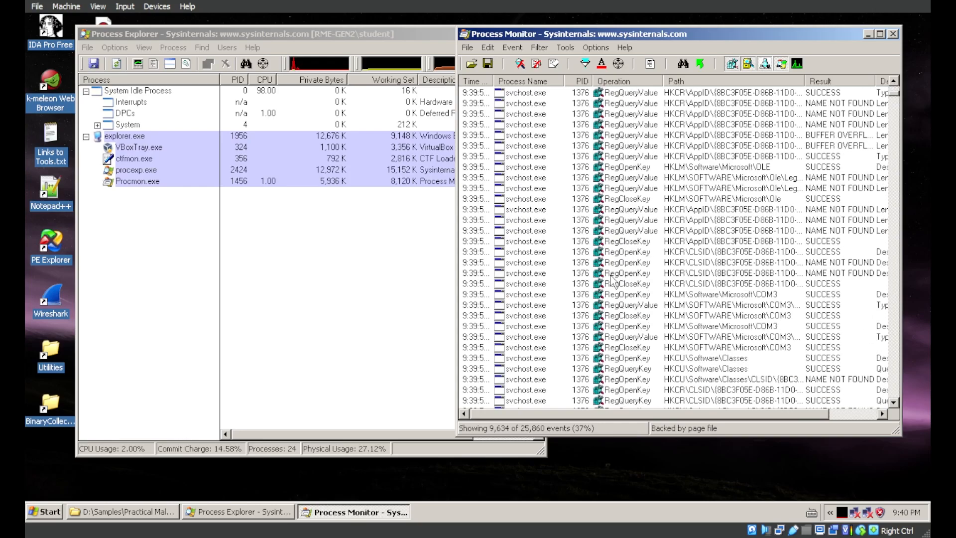
scroll(608, 284, down, 3)
scroll(593, 269, up, 4)
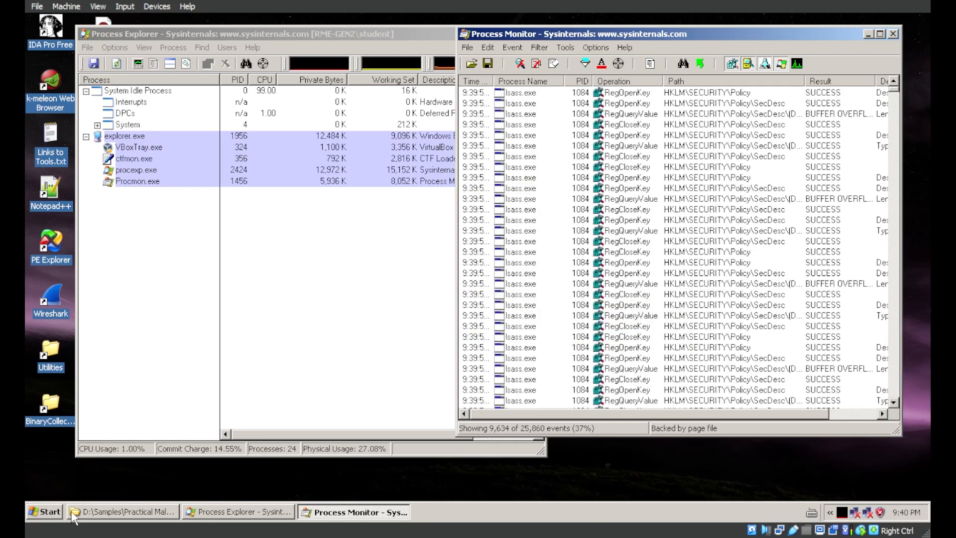
Open the apateDNS folder in Utilities, close the extra BinaryCollection window, and launch apateDNS.exe
double_click(47, 410)
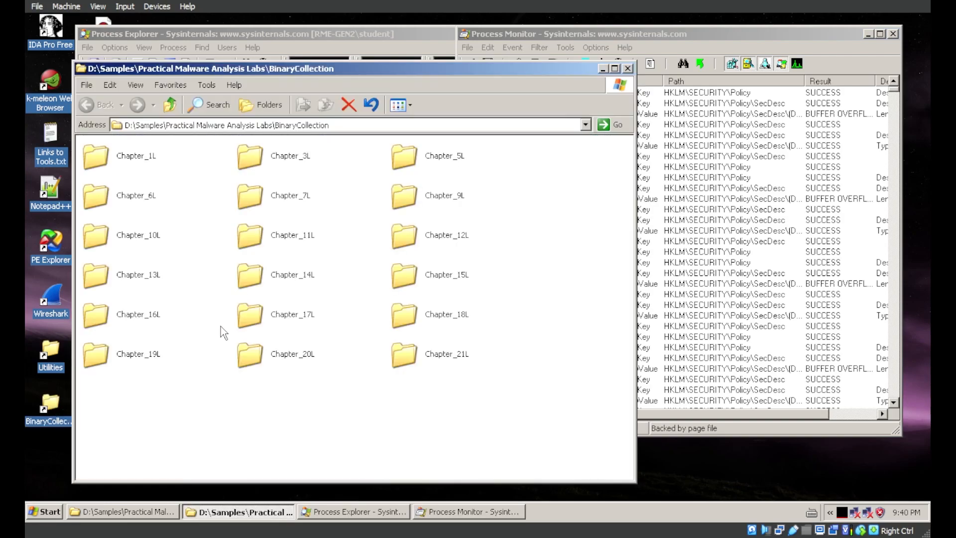
double_click(50, 361)
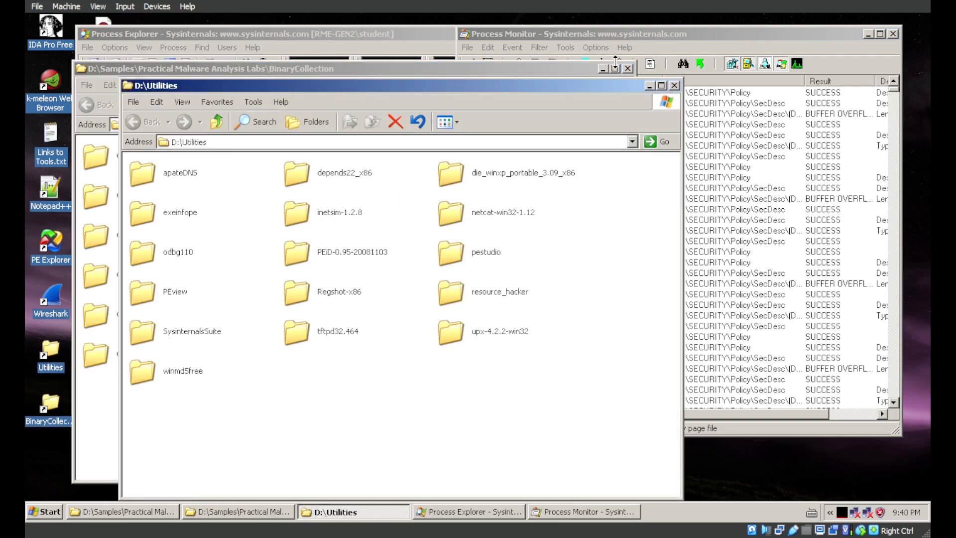
click(627, 68)
double_click(172, 171)
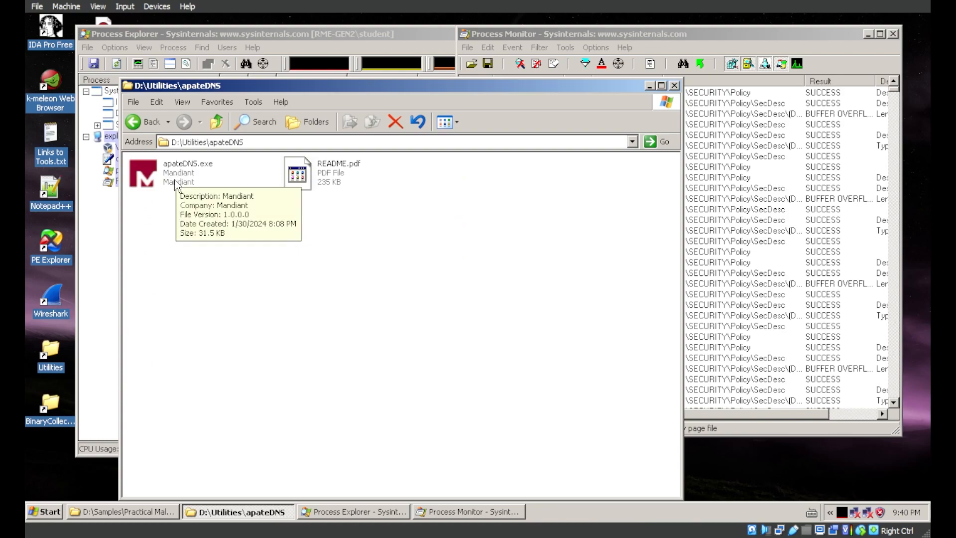
double_click(177, 169)
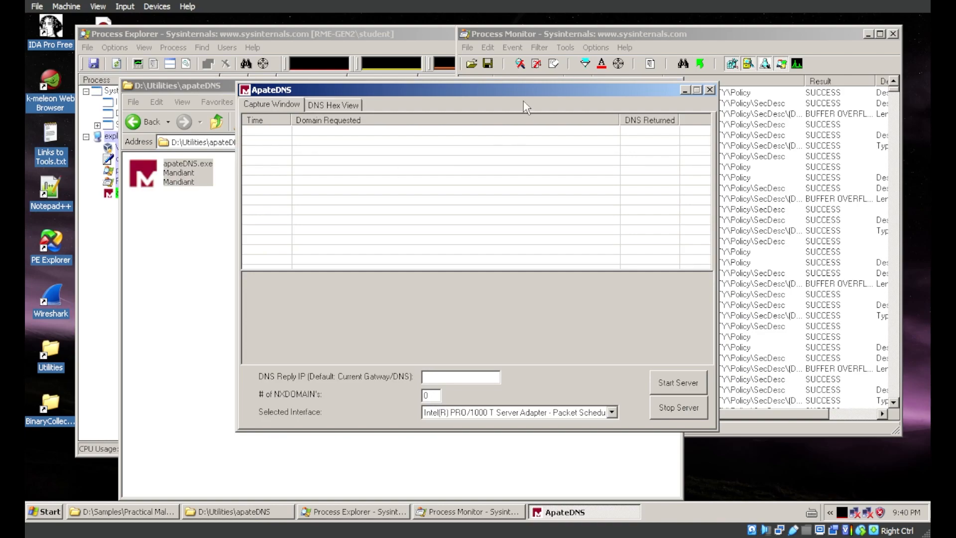
Set the DNS Reply IP in ApateDNS to 127.0.0.1 and review the available network interfaces
drag(412, 93, 261, 63)
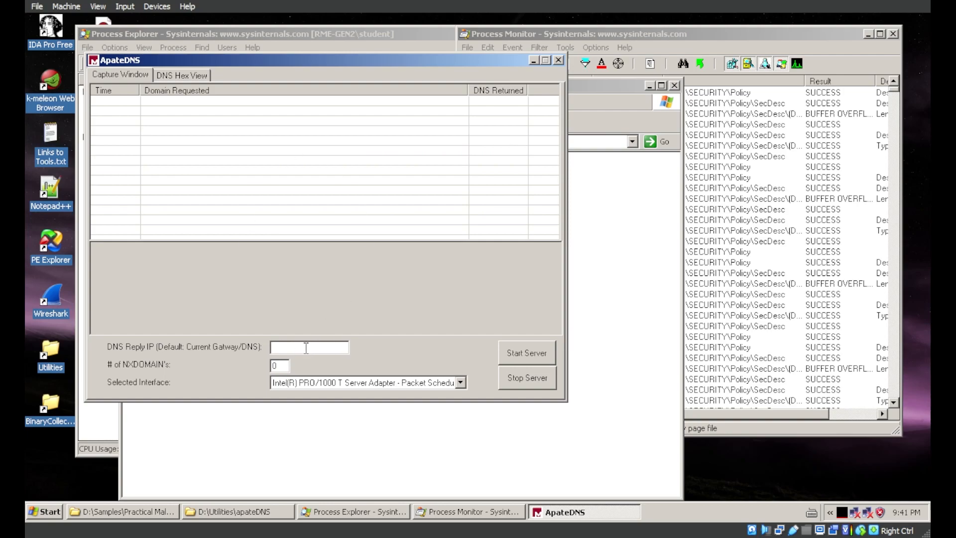
text(127.0.0.1)
click(459, 382)
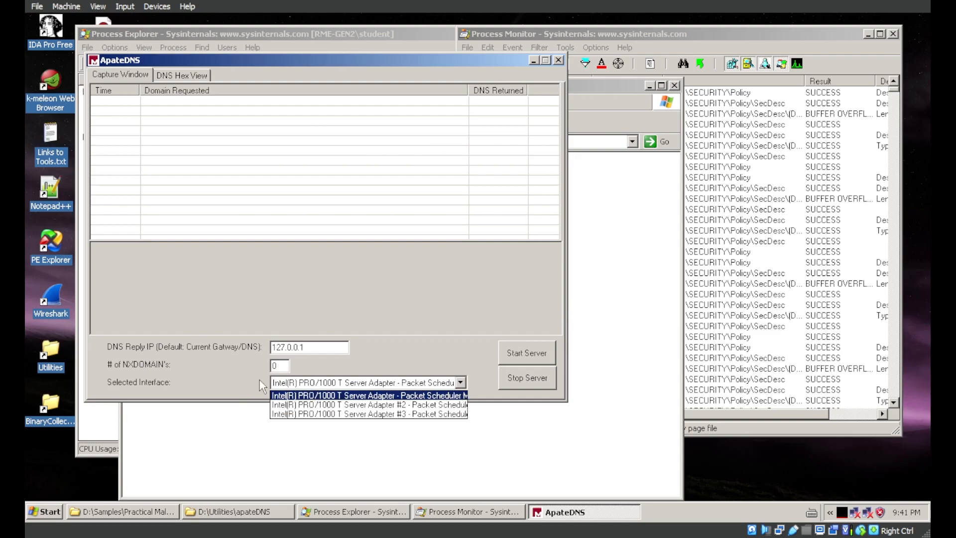
click(169, 388)
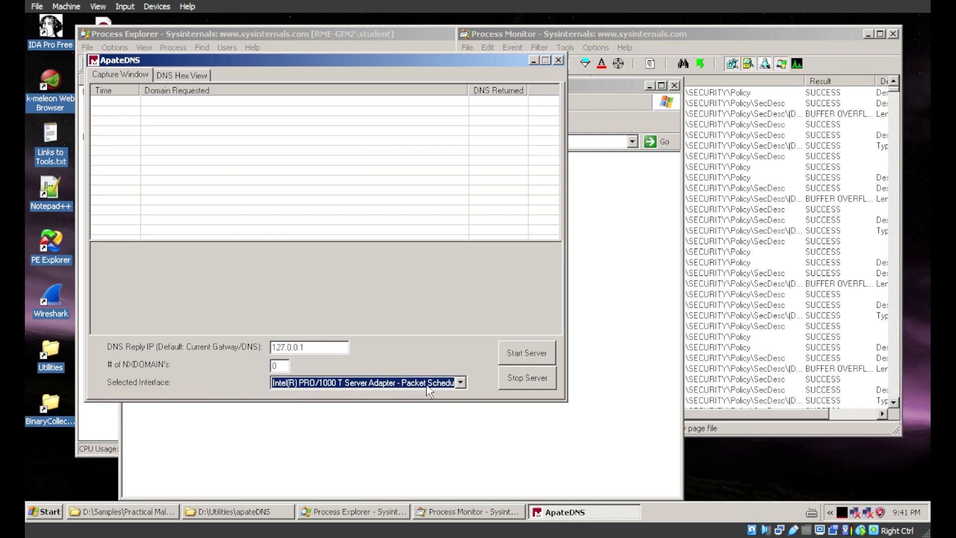
click(461, 383)
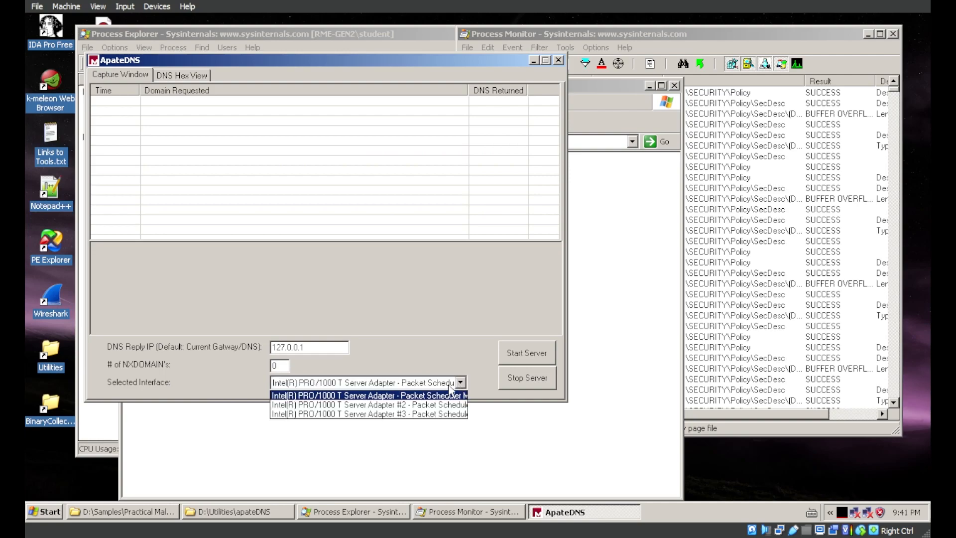
click(389, 388)
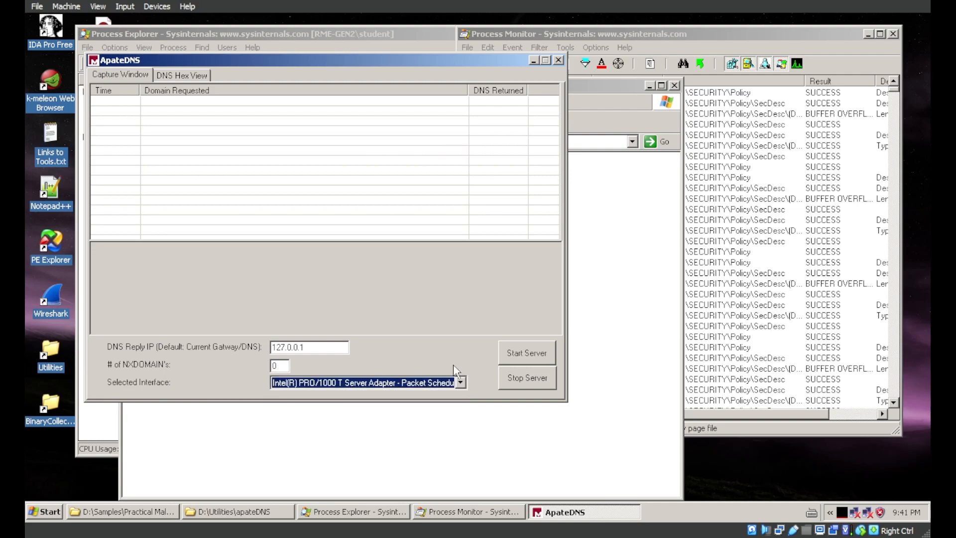
Open Network Connections to check which adapter is connected, and return to ApateDNS
right_click(867, 513)
click(789, 502)
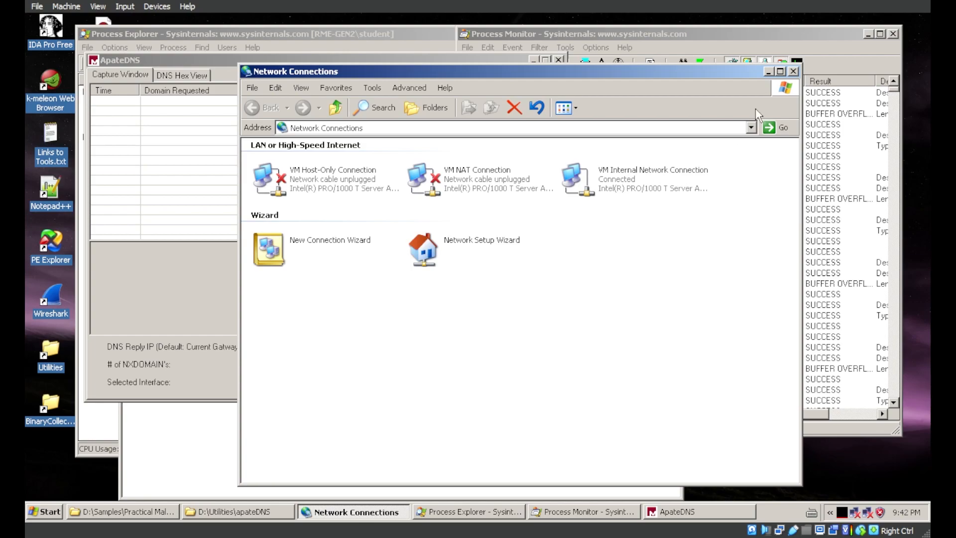
click(197, 275)
Select Intel(R) PRO/1000 T Server Adapter #3 as the ApateDNS interface and start the server
click(461, 383)
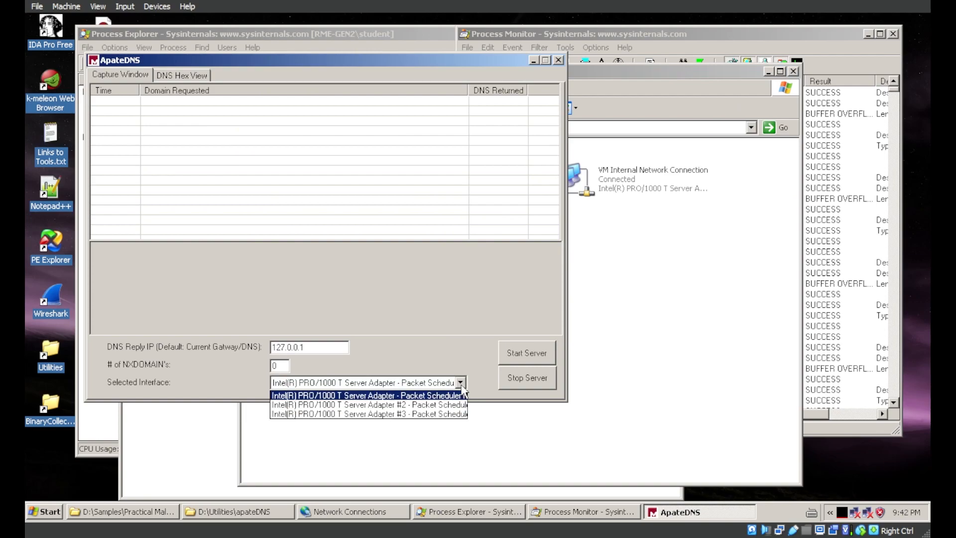
click(434, 414)
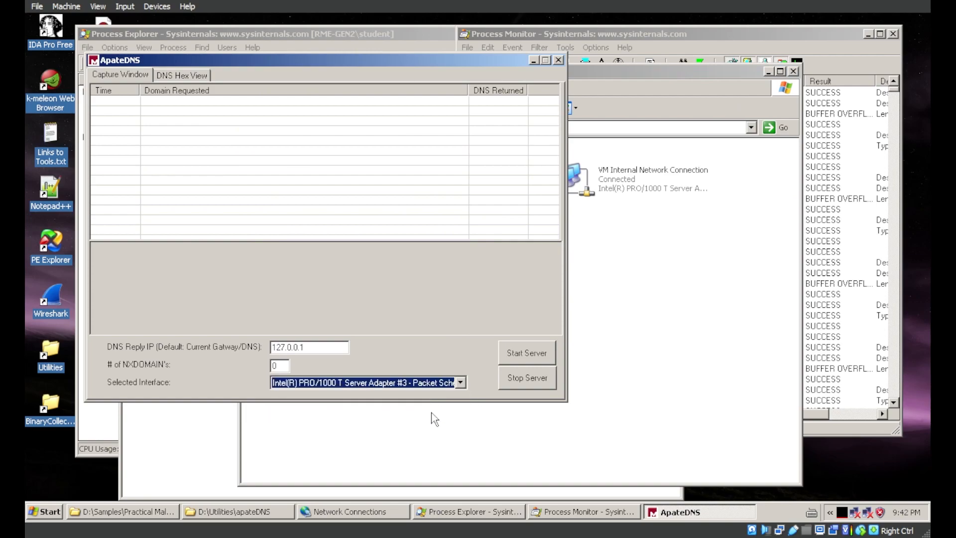
click(529, 357)
Check the preferred DNS server in the TCP/IP properties of VM Internal Network Connection, and close both properties dialogs
click(746, 329)
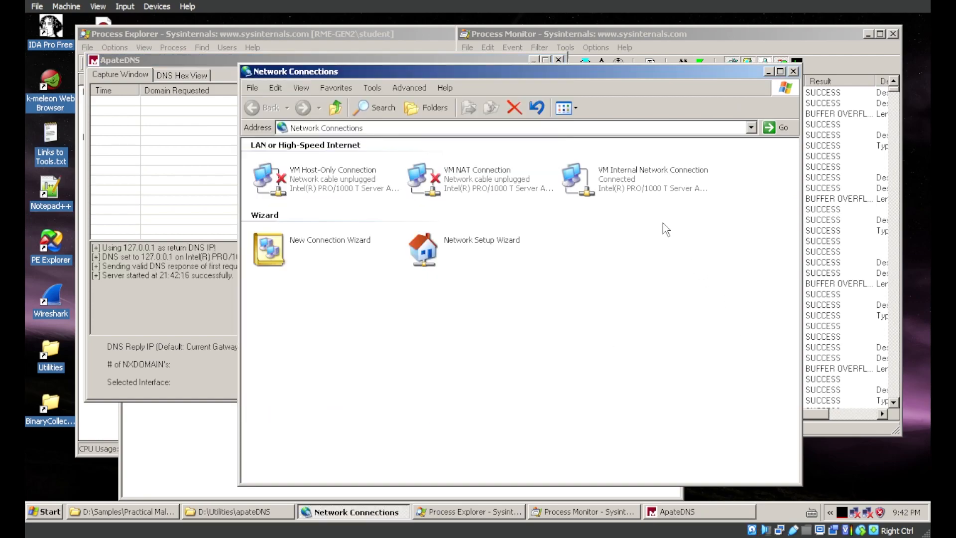
right_click(619, 178)
click(647, 287)
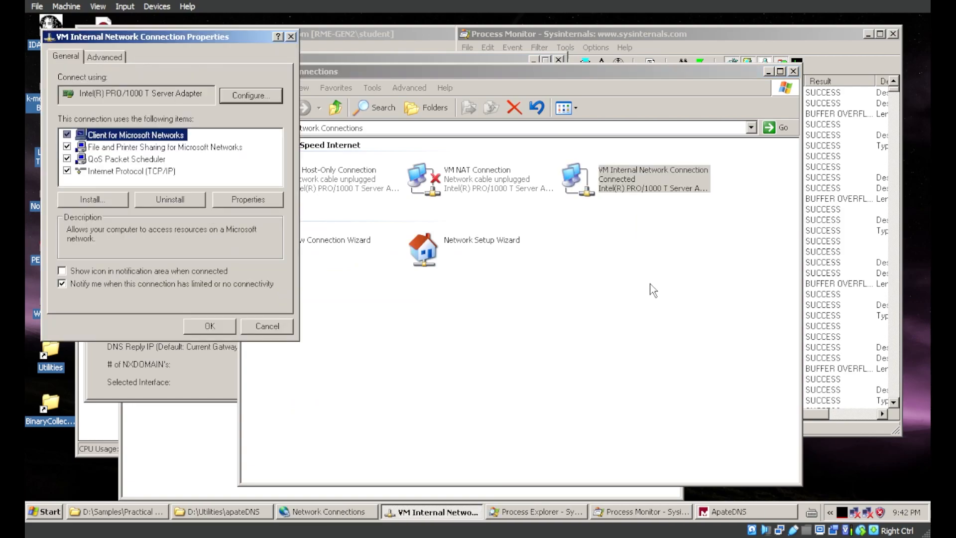
click(132, 172)
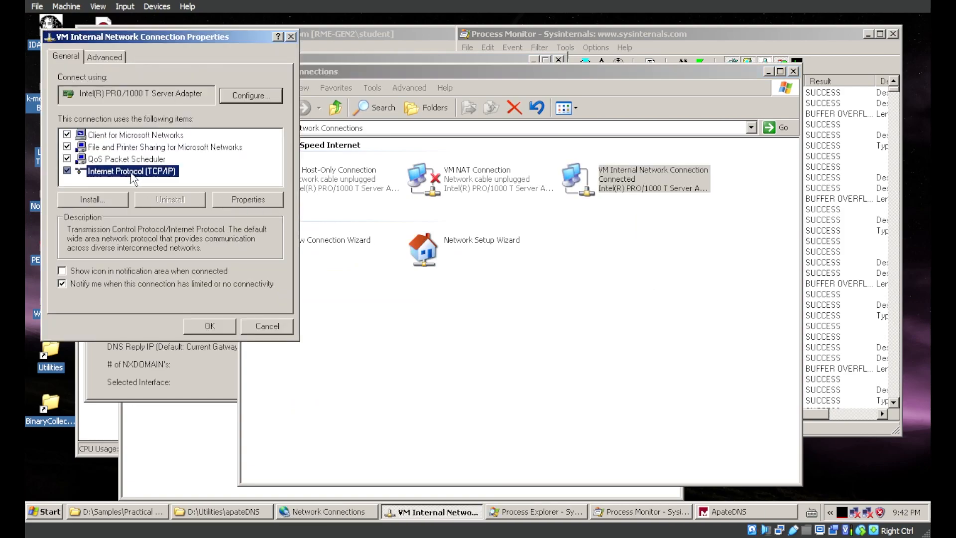
click(244, 198)
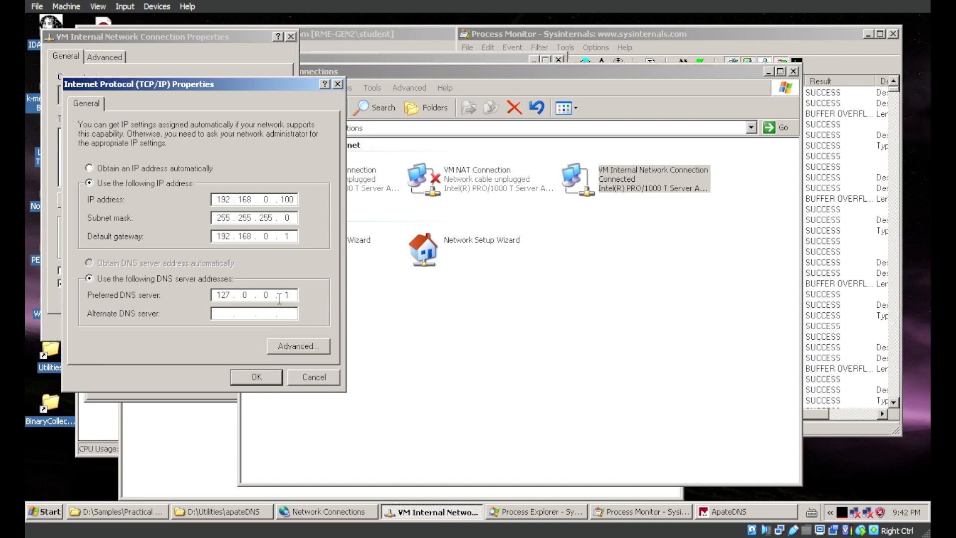
click(248, 382)
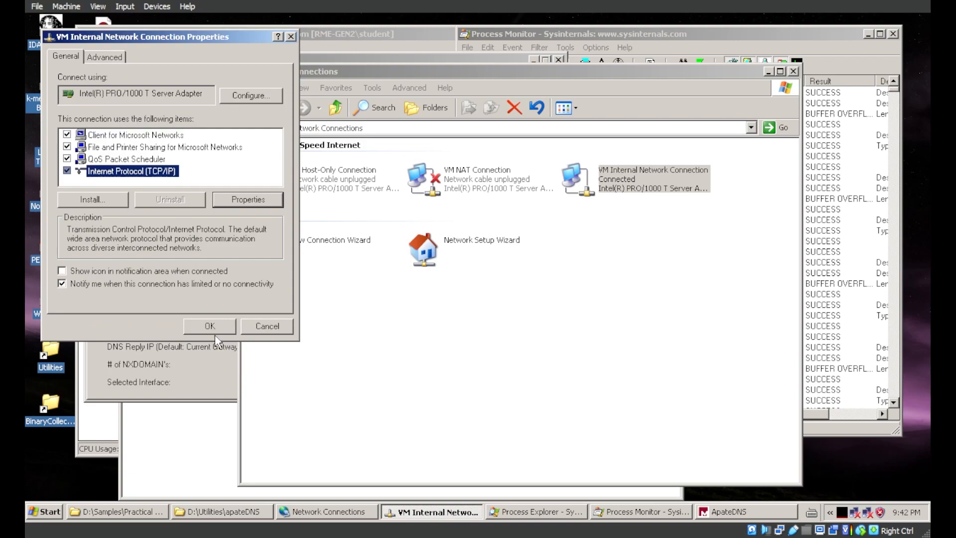
click(210, 326)
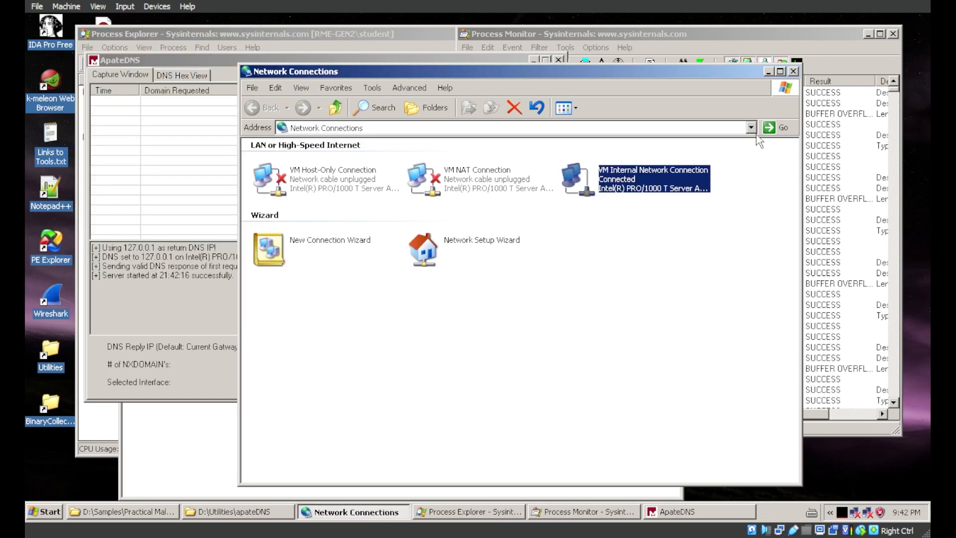
Close Network Connections and open two Command Prompt windows, each set to the folder D:\Utilities\netcat-win32-1.12
click(793, 71)
drag(200, 64, 158, 31)
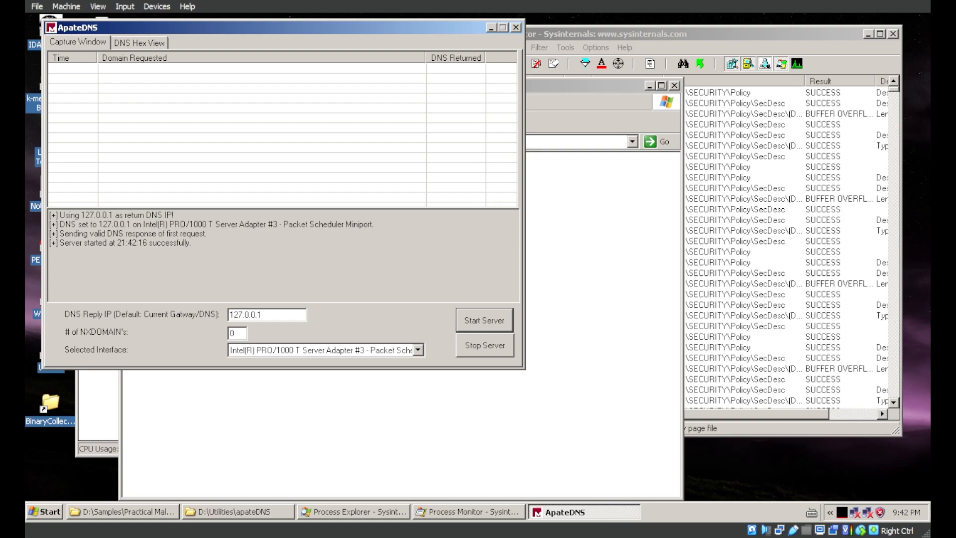
click(44, 512)
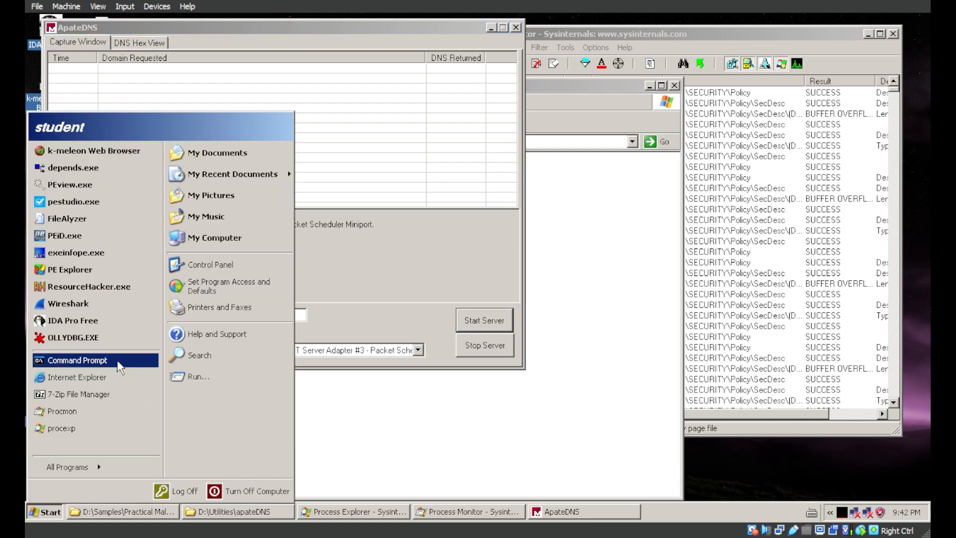
click(78, 360)
click(45, 513)
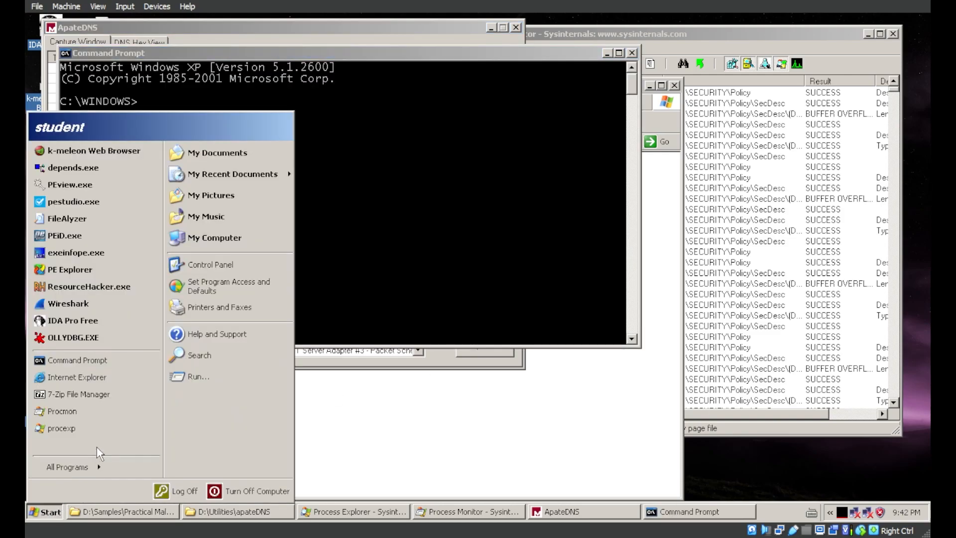
click(104, 364)
drag(346, 55, 311, 94)
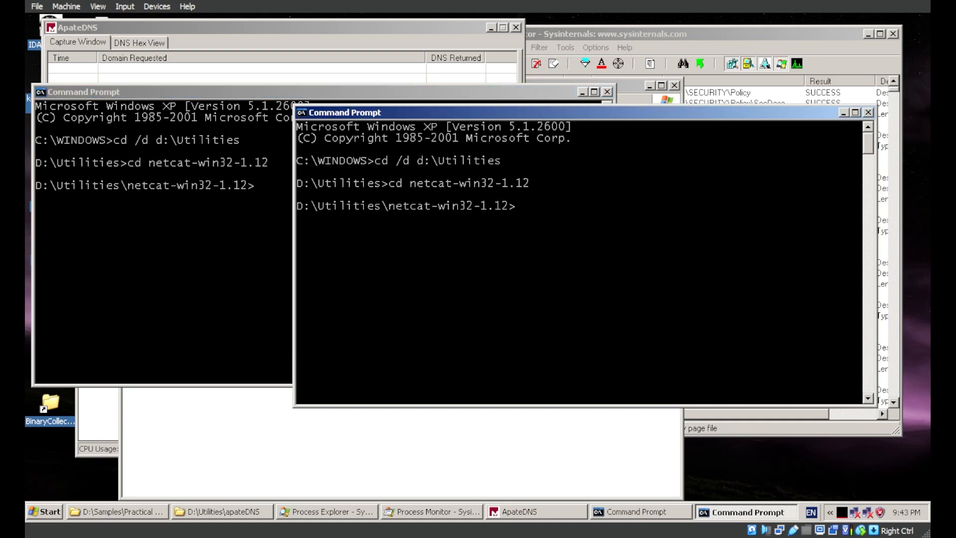
Start a netcat listener on port 80 with nc.exe -L -p 80 in the first Command Prompt
click(216, 98)
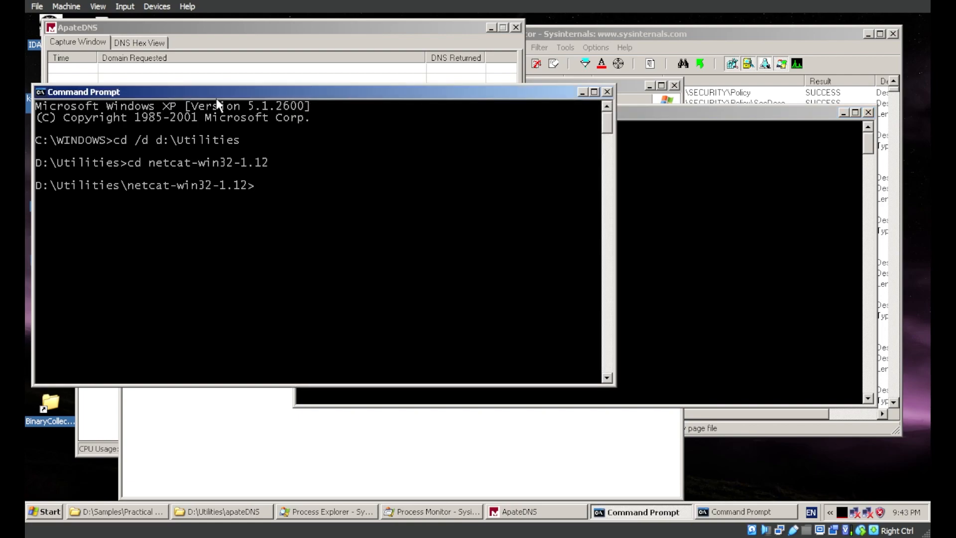
text(nc.exe -L)
text(-p 80)
key(Return)
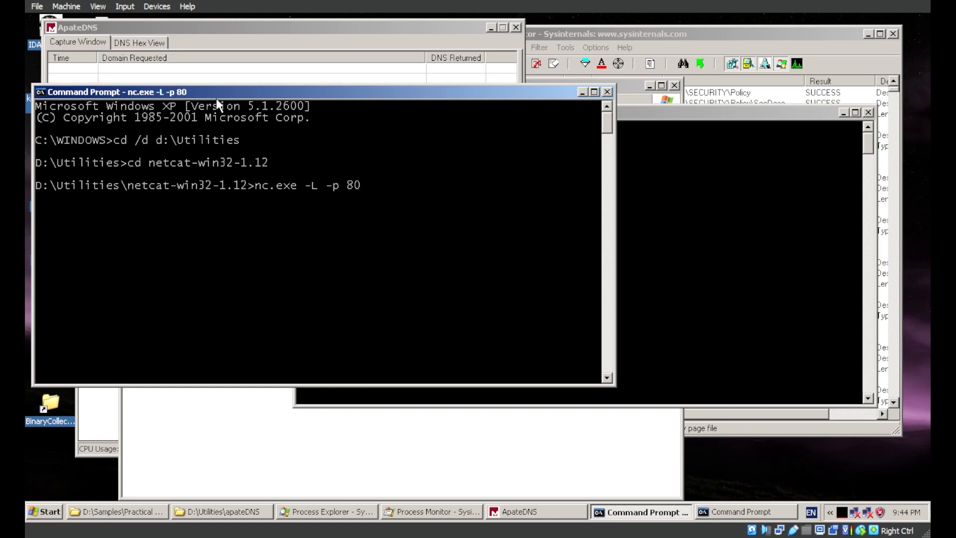
Start a netcat listener on port 443 with nc.exe -L -p 443 in the second Command Prompt, and rearrange both windows
click(654, 118)
text(nc.exe -L -p 443)
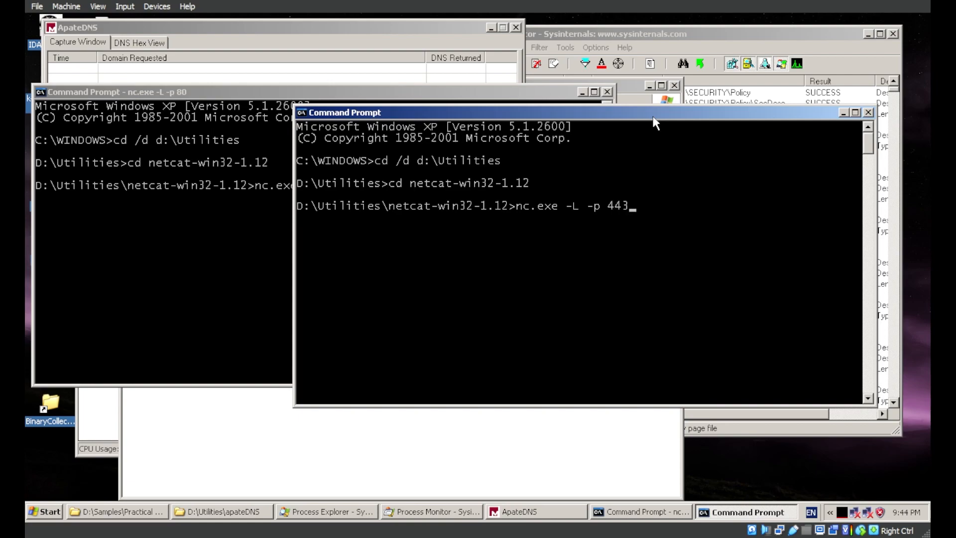
key(Return)
click(497, 102)
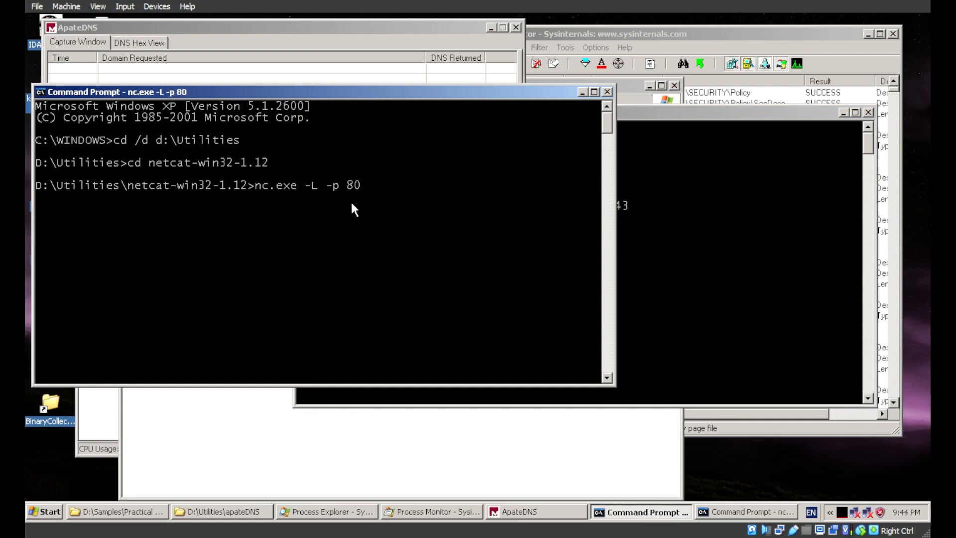
click(651, 116)
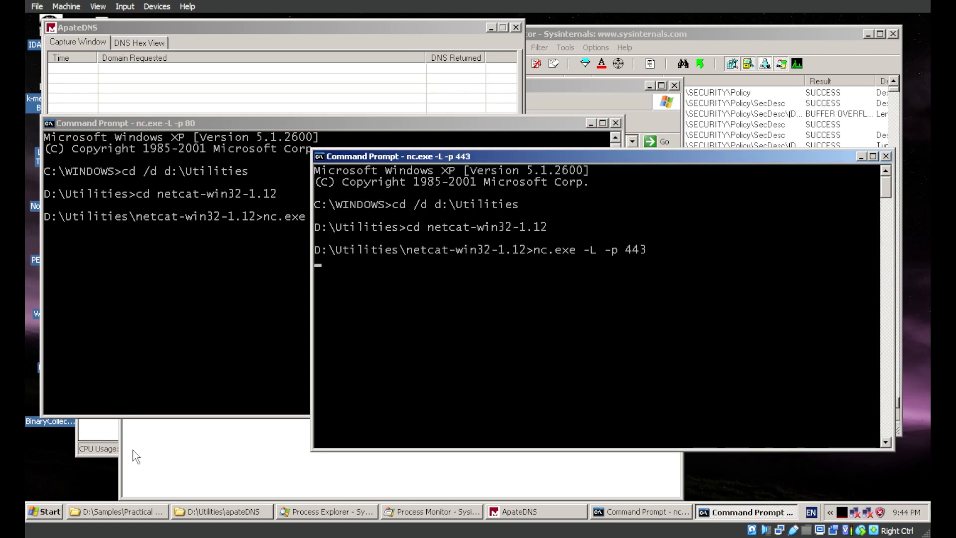
Browse to D:\Utilities\Regshot-x86 and run Regshot-x86-ANSI.exe
click(49, 513)
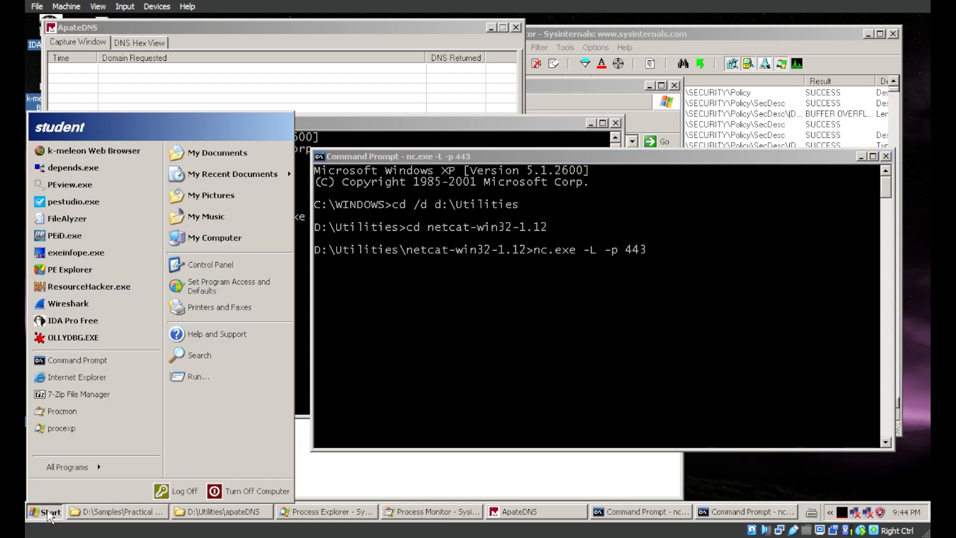
click(191, 517)
click(216, 121)
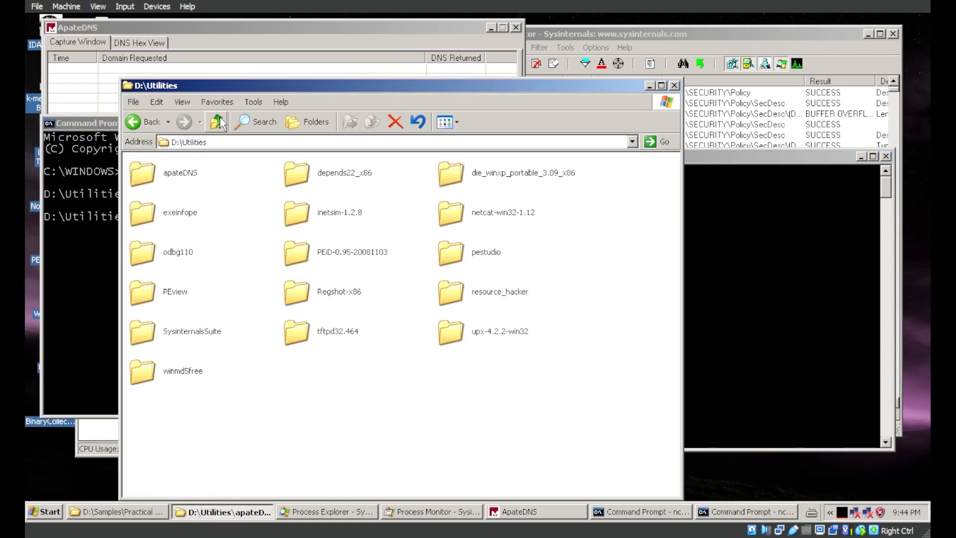
double_click(342, 294)
click(201, 177)
double_click(200, 178)
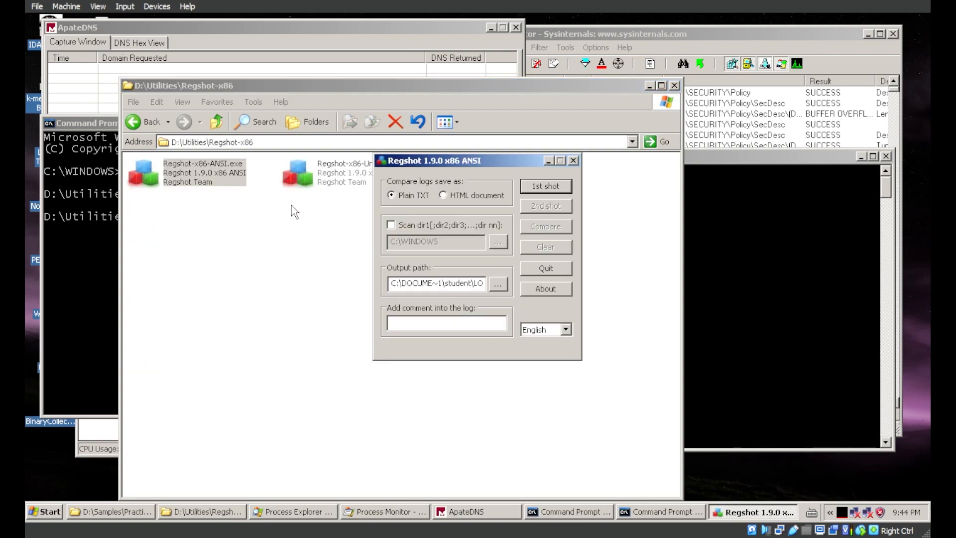
Take the first registry shot in Regshot and move its window out of the way
click(554, 195)
click(577, 193)
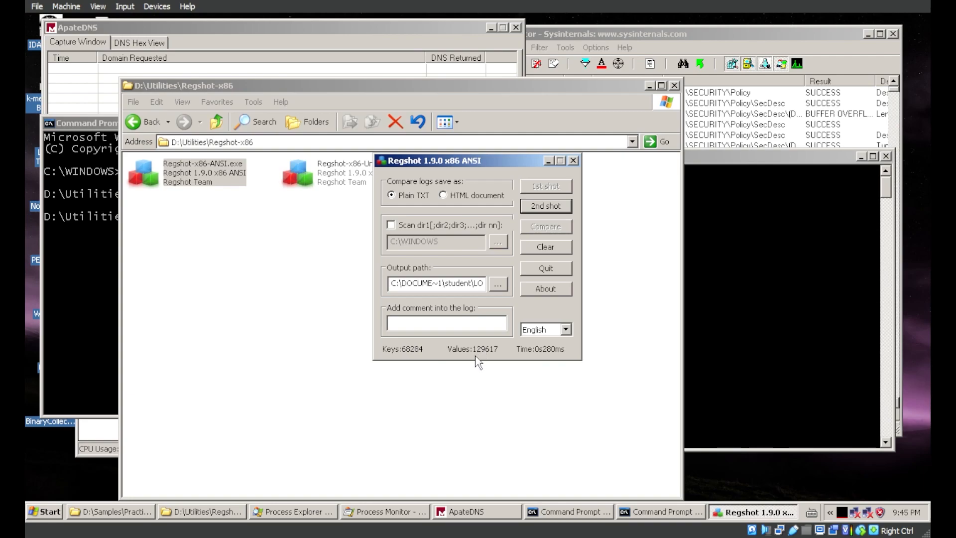
drag(475, 161, 667, 290)
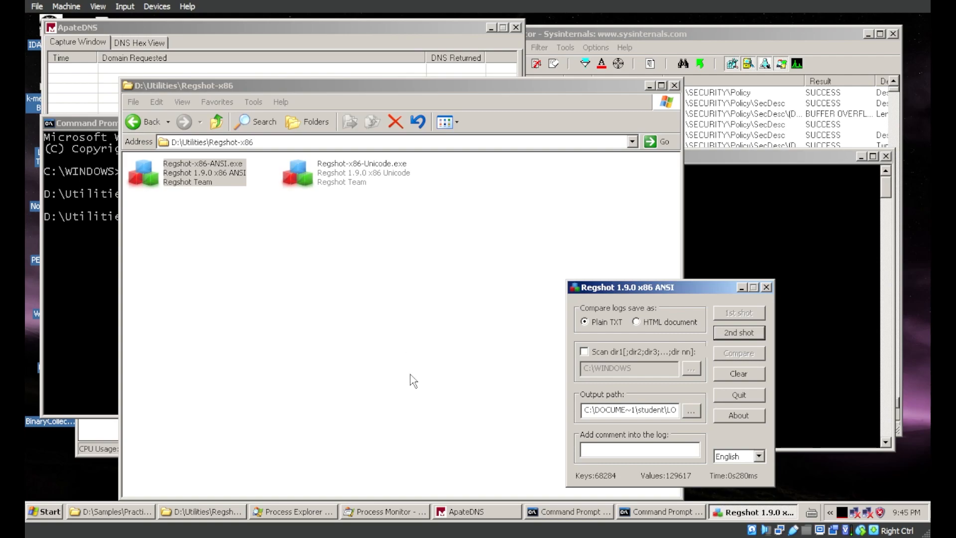
Launch Wireshark and start a capture on the VM Internal Network, VM NAT and VM Host-Only connections
click(52, 512)
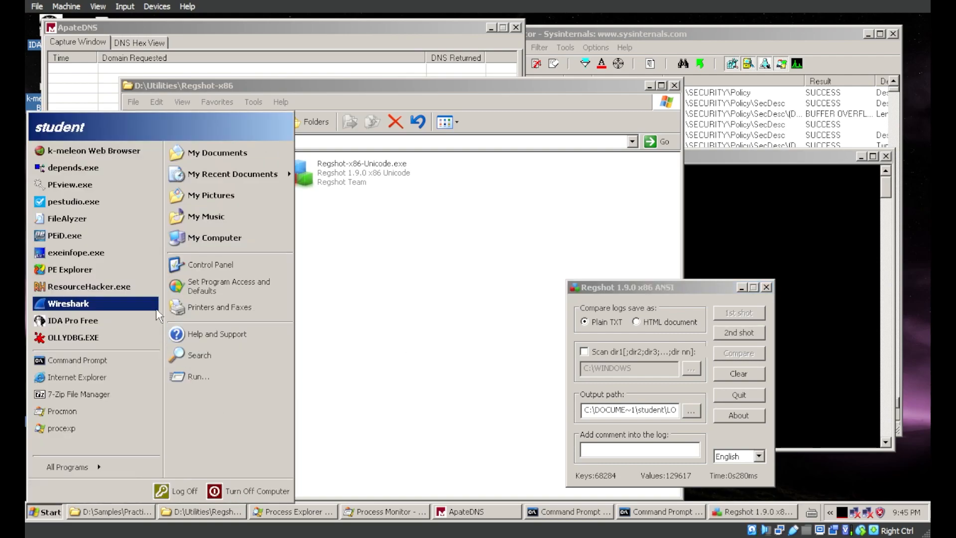
click(93, 307)
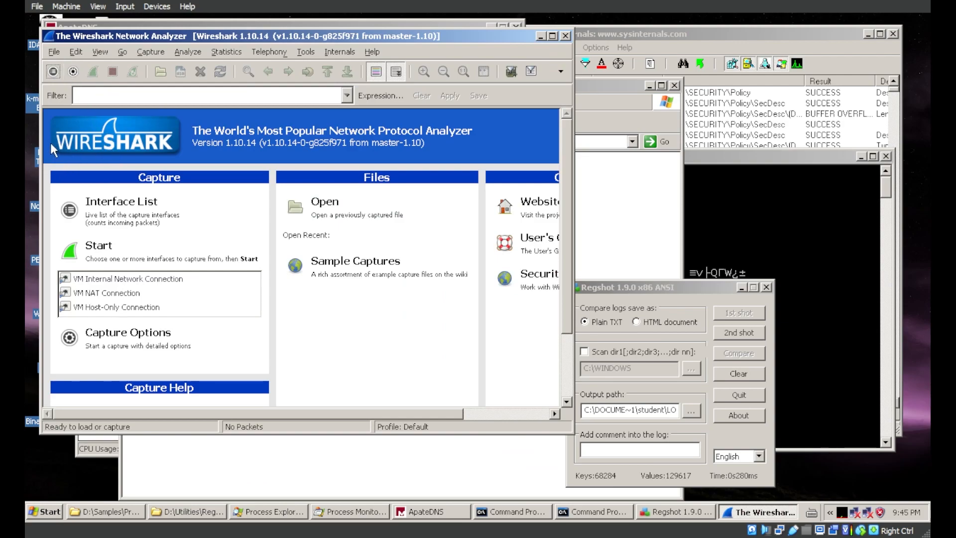
click(73, 72)
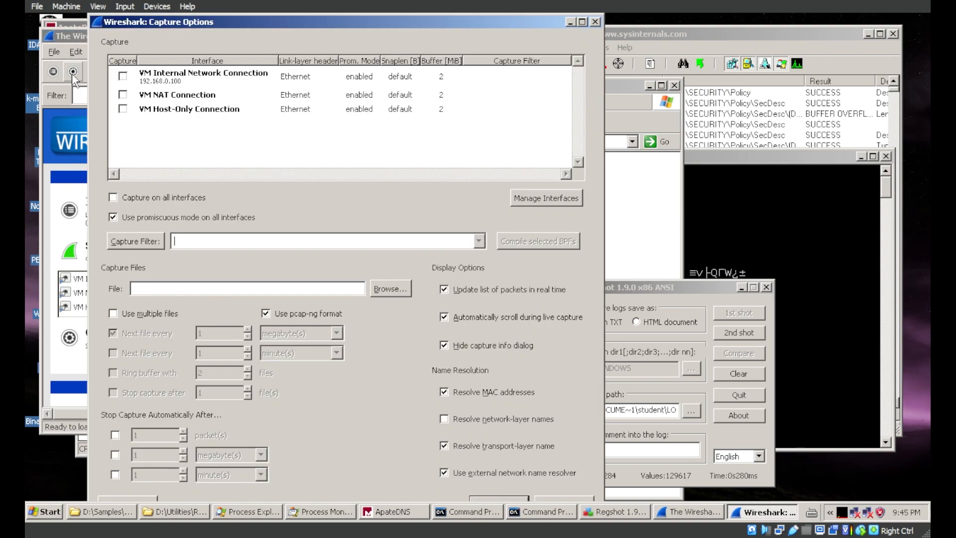
click(122, 109)
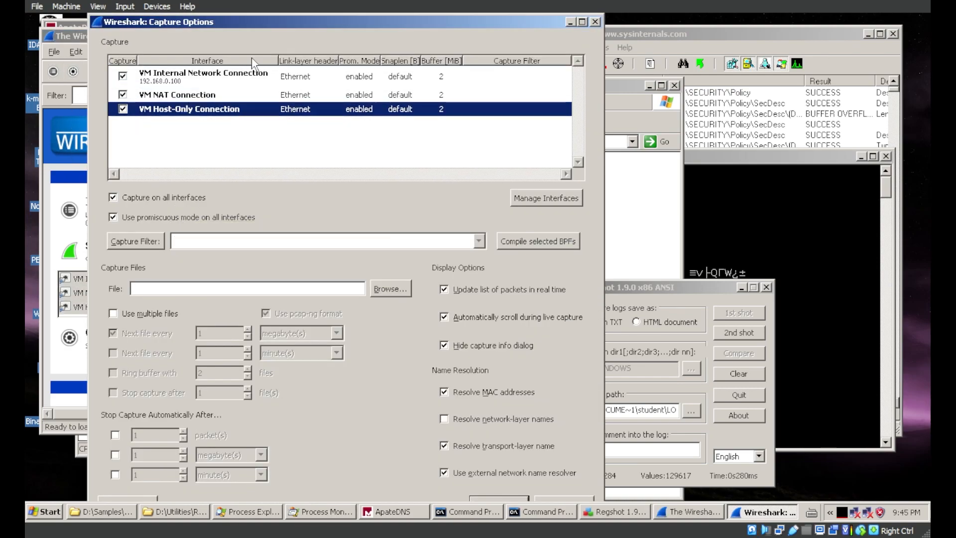
drag(272, 27, 278, 21)
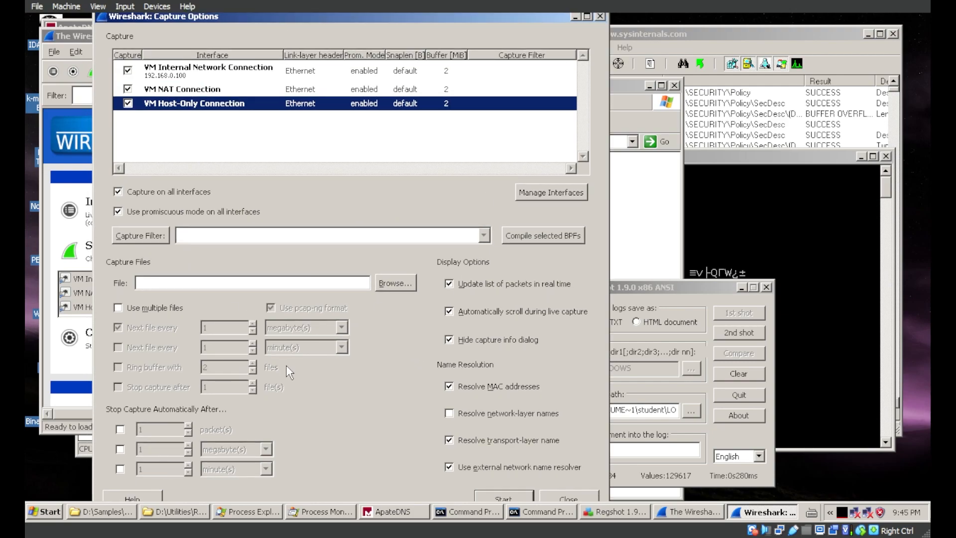
click(502, 497)
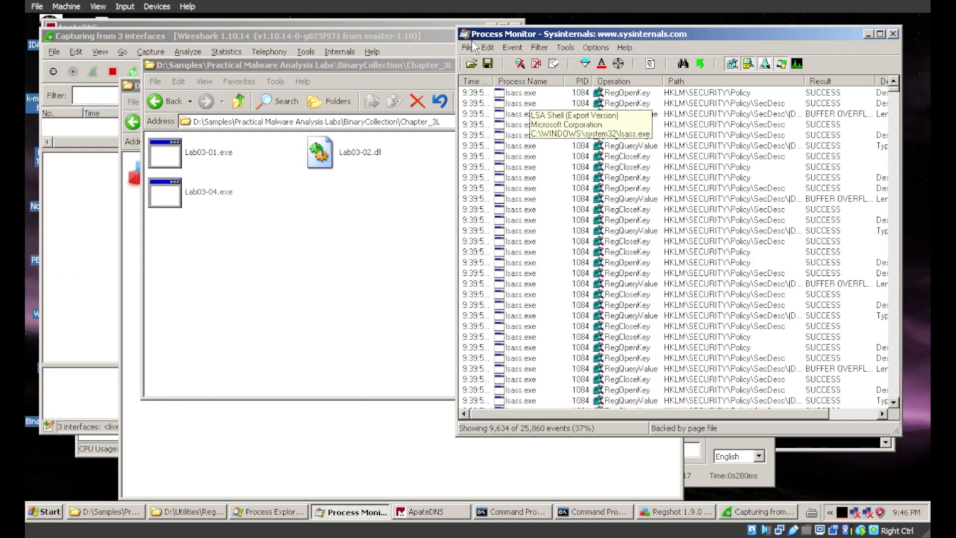
Exclude lsass.exe, Explorer.EXE and svchost.exe from the Process Monitor event list
right_click(509, 127)
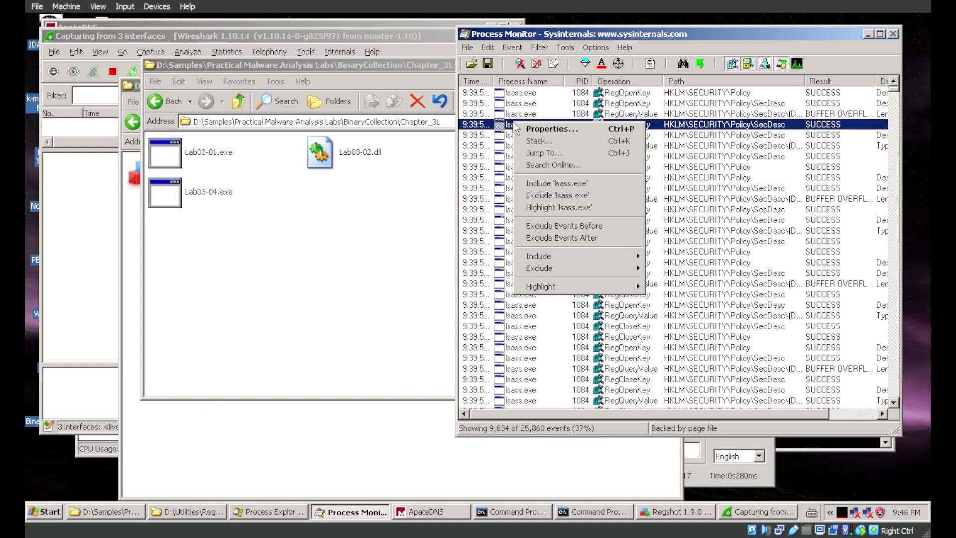
click(575, 200)
right_click(528, 136)
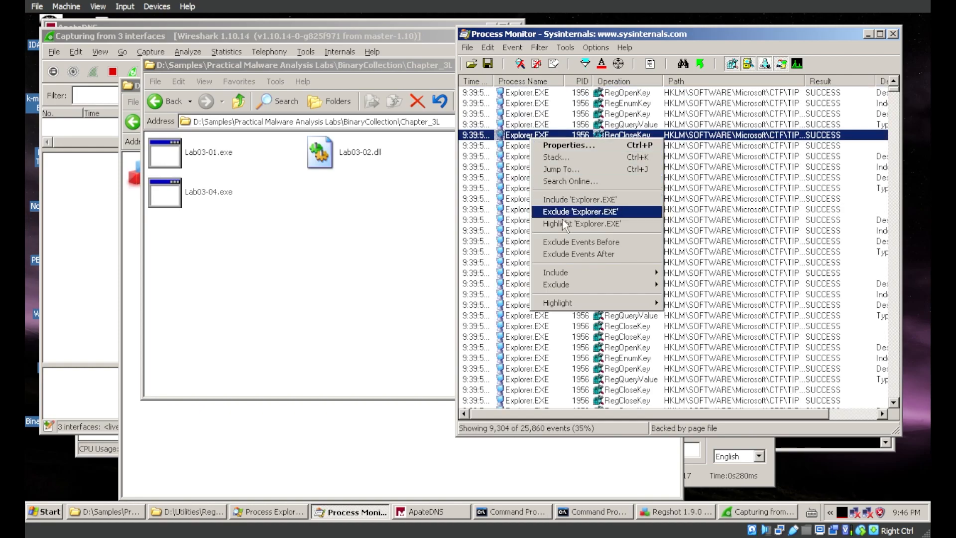
click(563, 213)
right_click(518, 148)
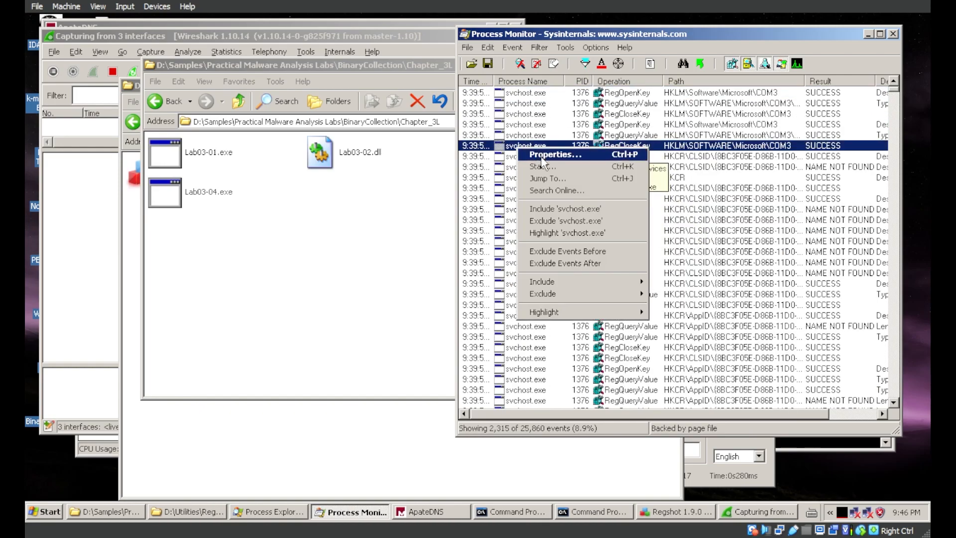
click(547, 220)
Exclude services.exe, procexp.exe and the remaining listed process from the Process Monitor events
click(521, 157)
right_click(521, 156)
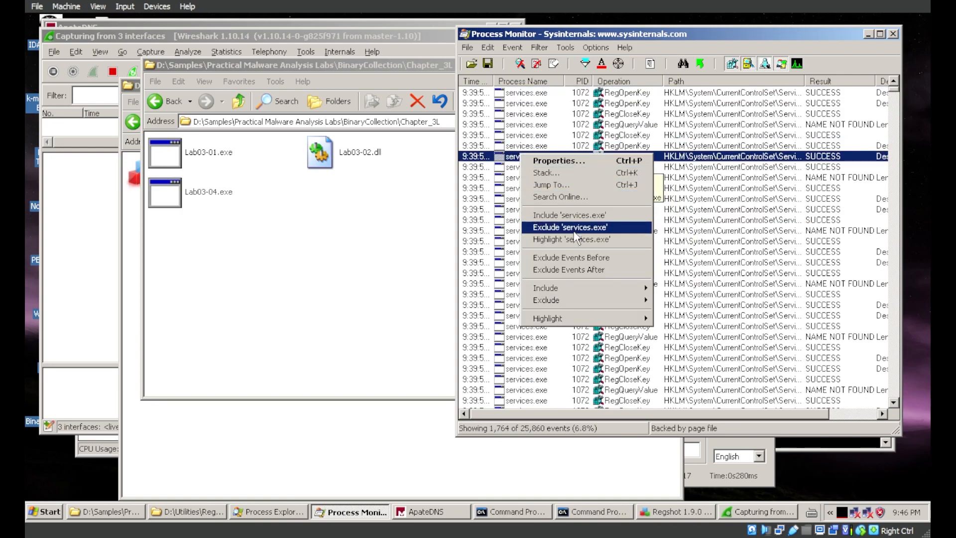
click(563, 229)
right_click(520, 159)
click(568, 229)
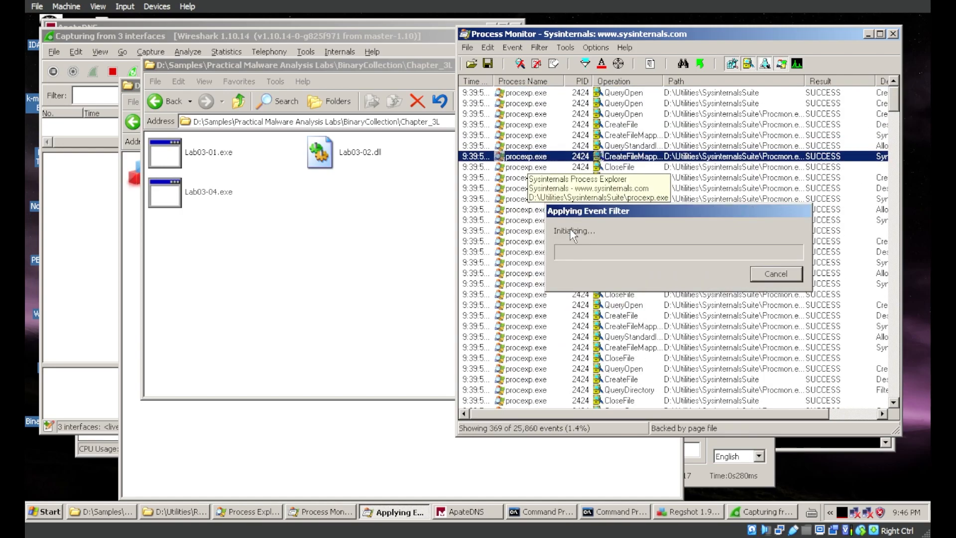
right_click(523, 179)
click(559, 255)
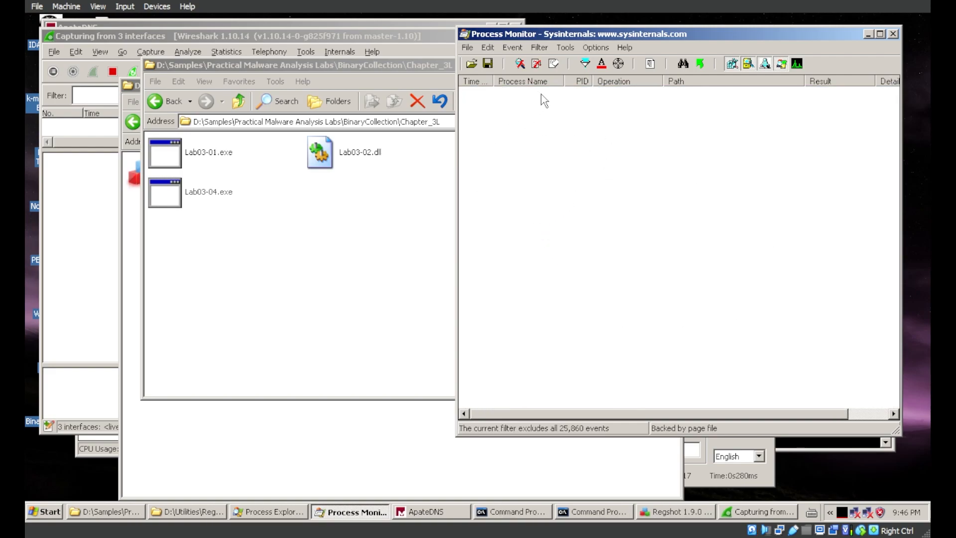
Clear the Process Monitor event log and start capturing events
click(553, 64)
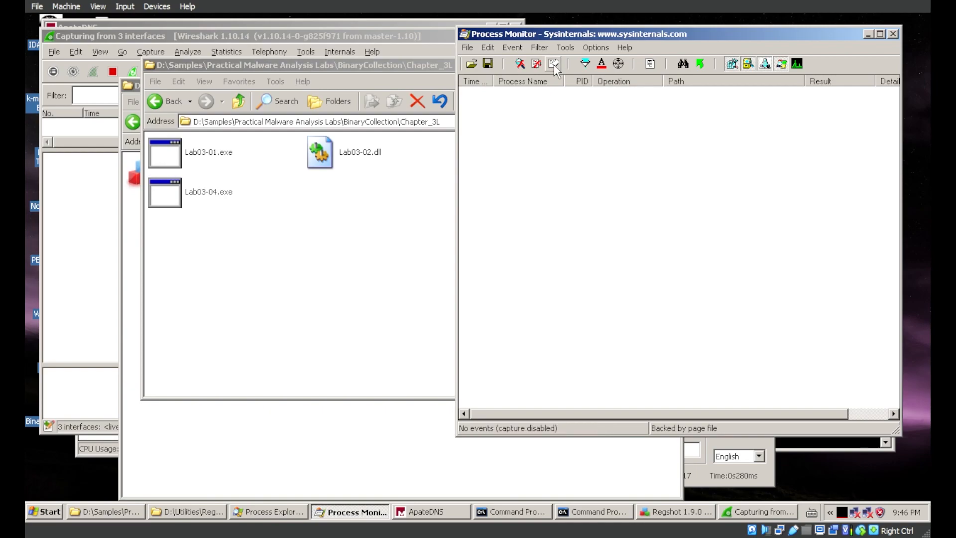
click(519, 64)
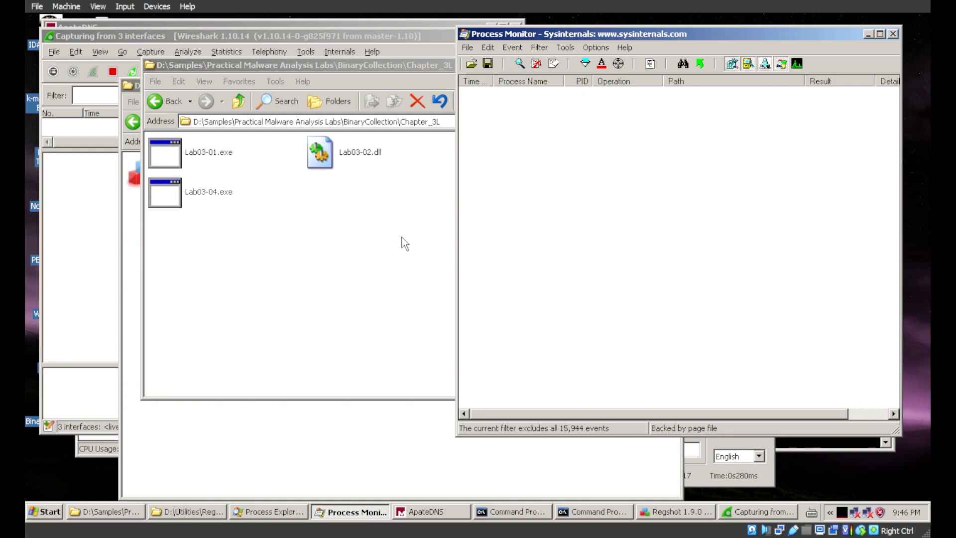
Bring ApateDNS and the Chapter_3L folder forward, and run Lab03-01.exe
click(291, 21)
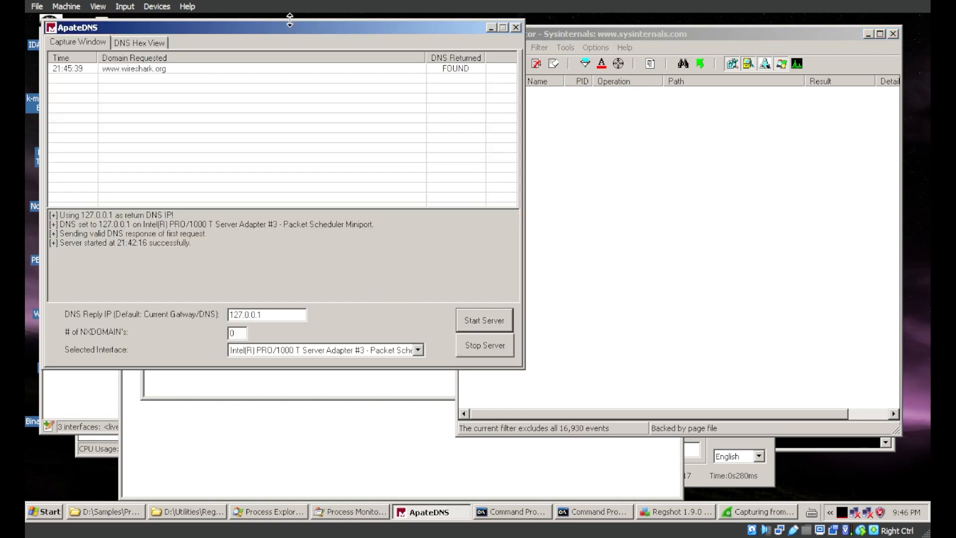
drag(287, 28, 275, 35)
click(301, 395)
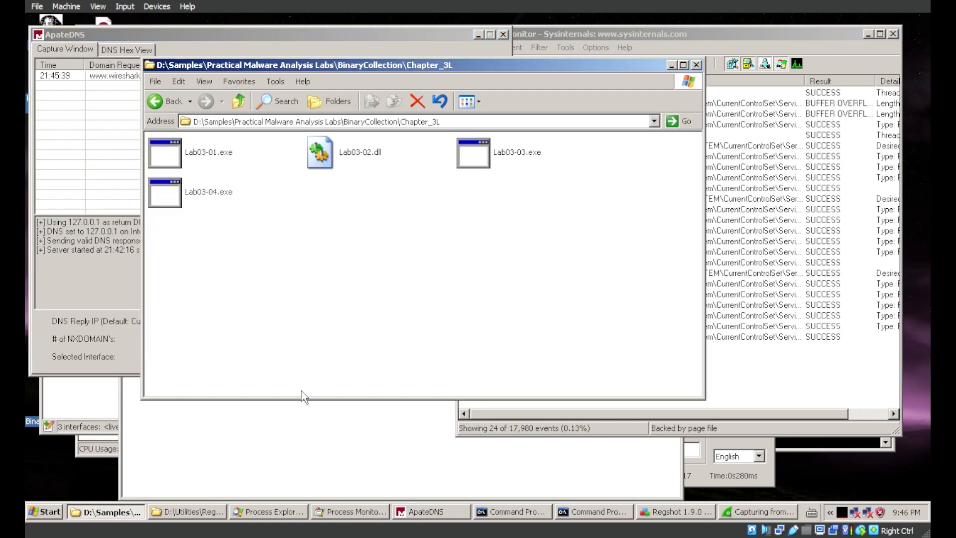
double_click(182, 161)
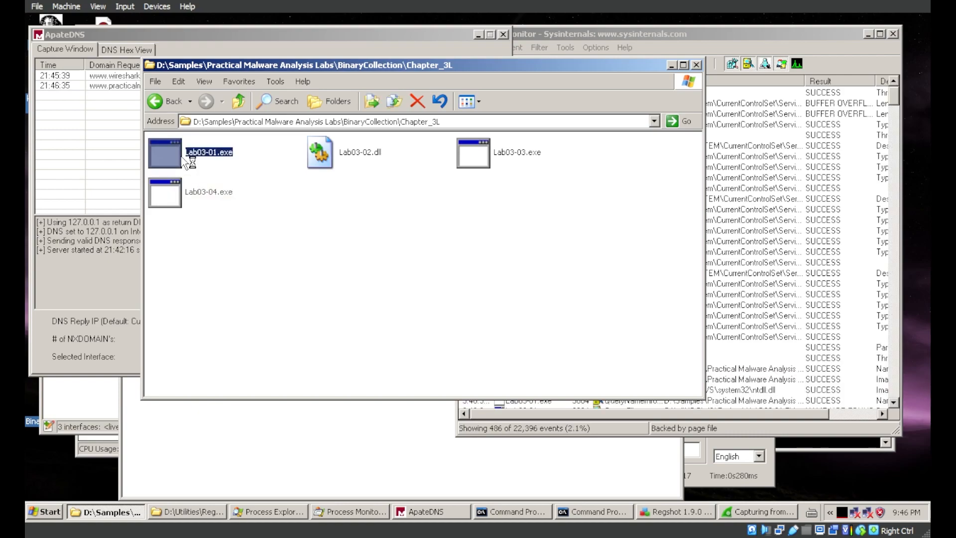
Switch to Process Monitor and exclude VBoxService.exe and VBoxTray.exe from the event list
click(735, 40)
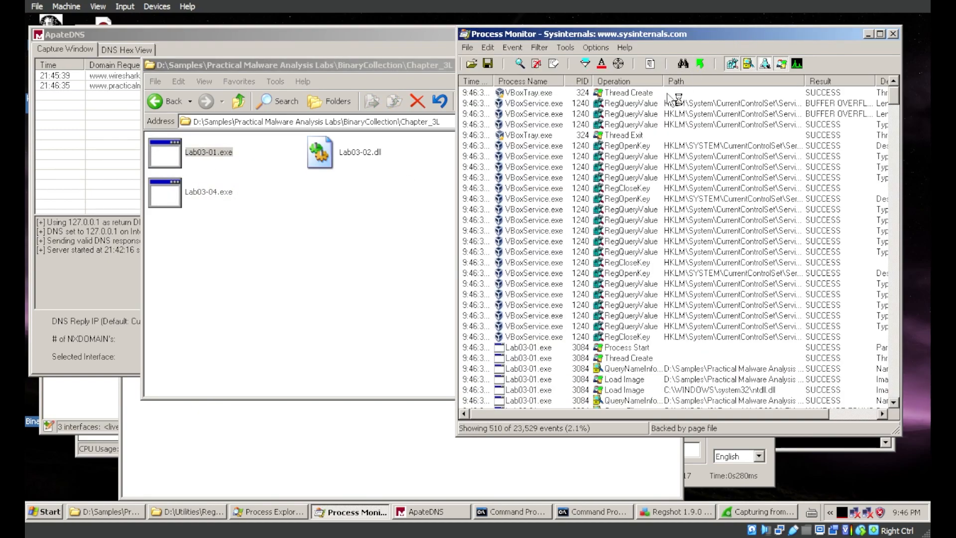
scroll(580, 314, down, 4)
scroll(580, 313, down, 2)
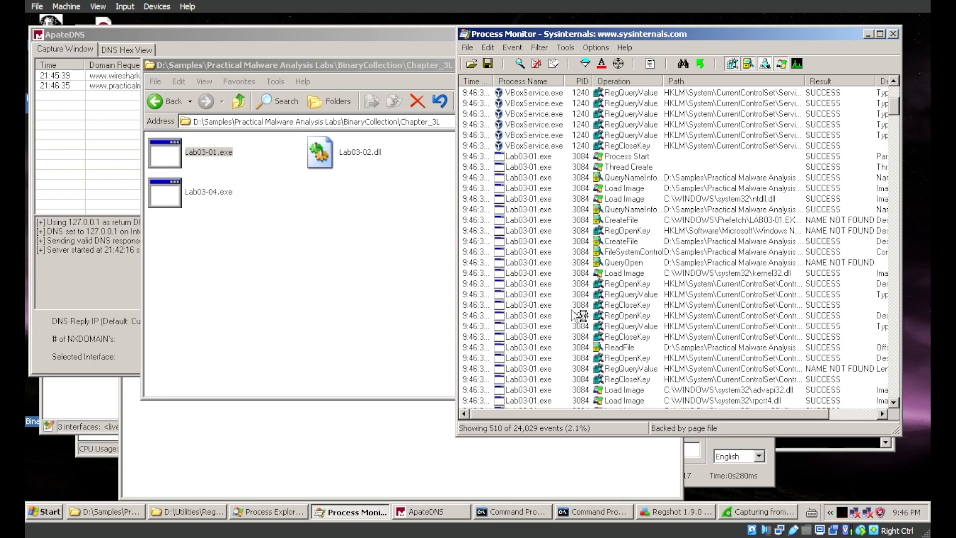
right_click(530, 135)
click(582, 207)
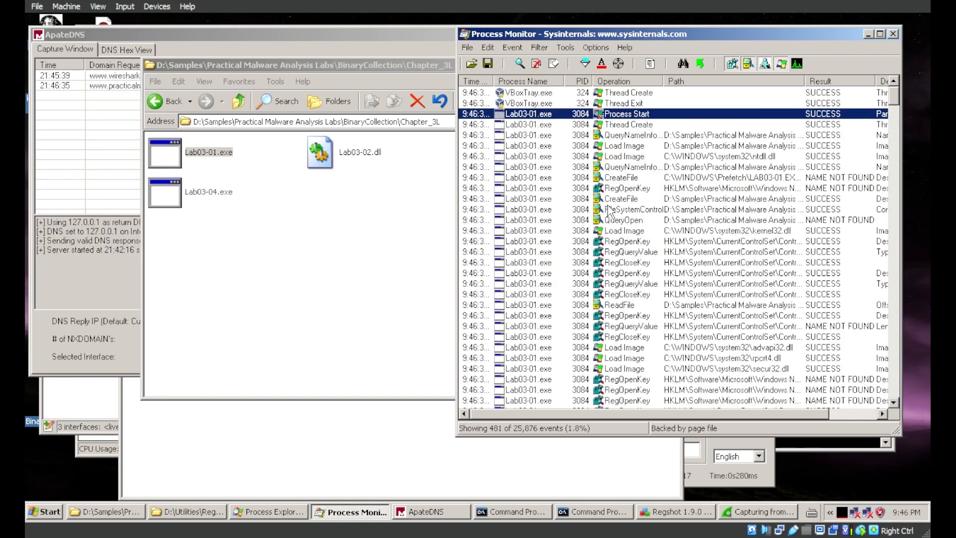
right_click(516, 93)
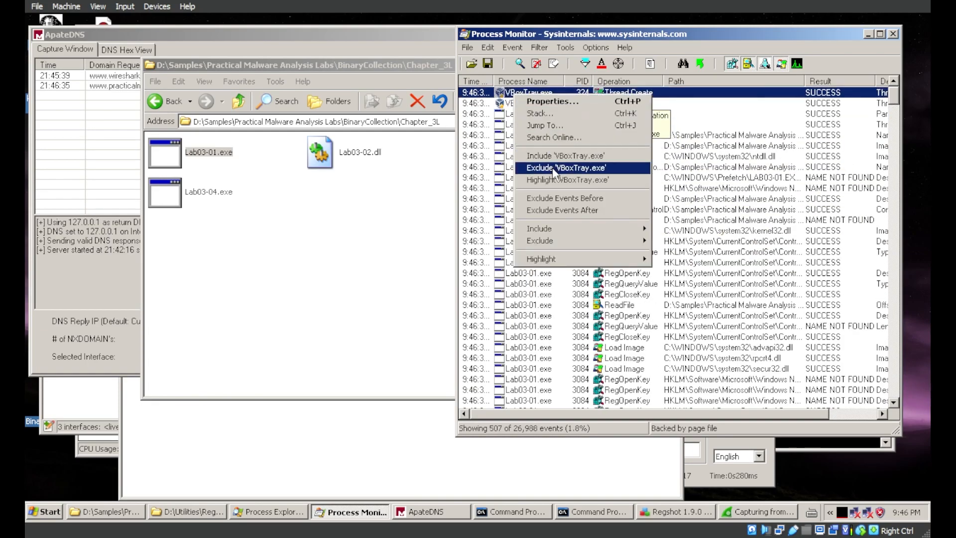
click(558, 168)
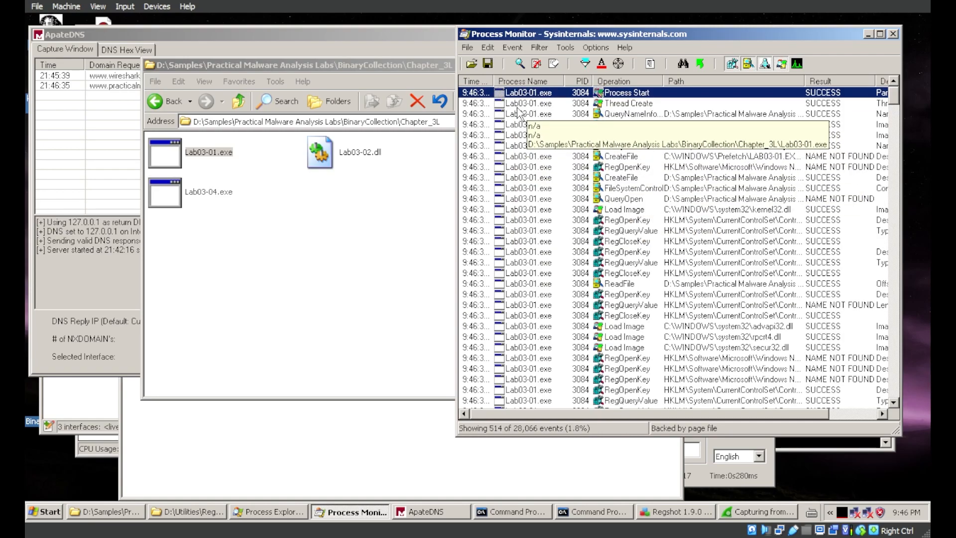
Skim the filtered Lab03-01.exe events and return to the first one, Process Start
scroll(658, 258, down, 5)
scroll(659, 258, down, 20)
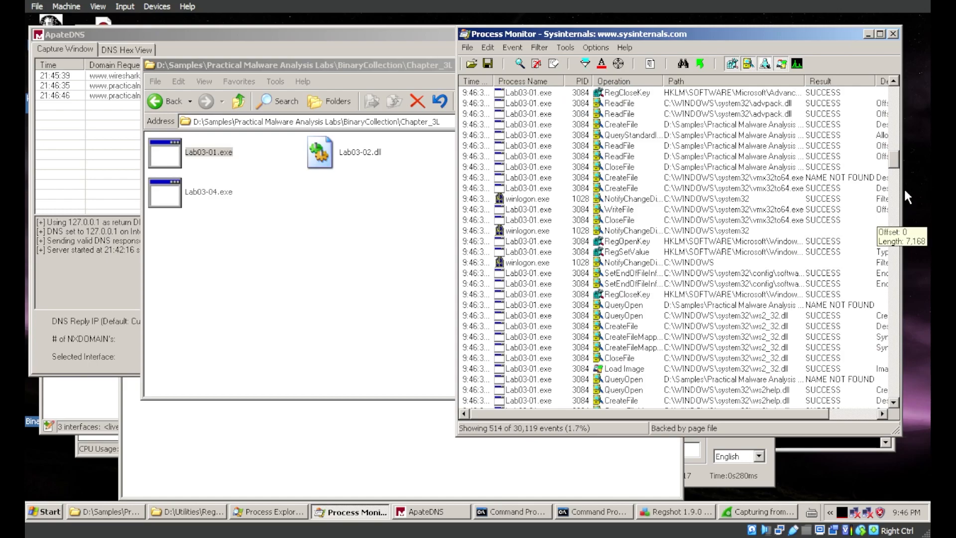
drag(899, 169, 894, 94)
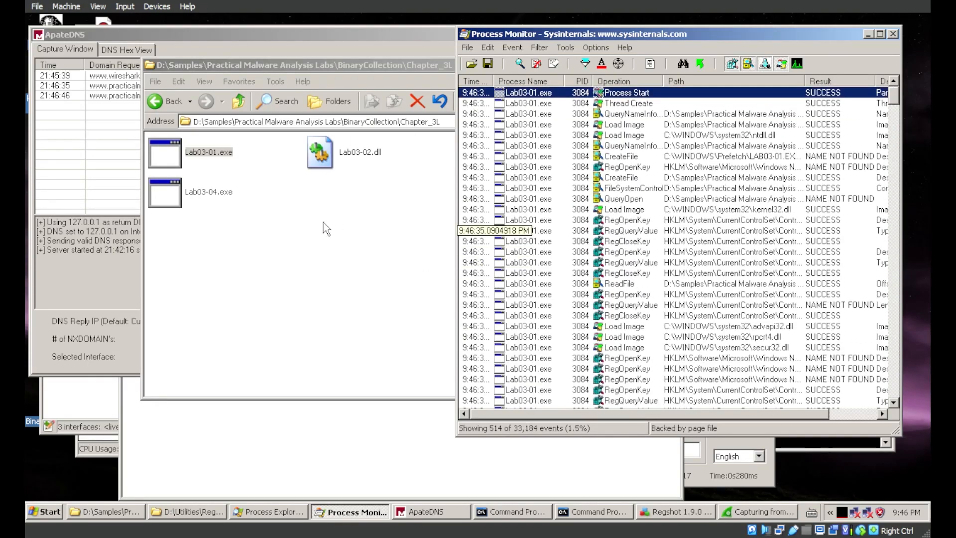
Check the domain requests in ApateDNS, the Wireshark capture, and the process tree in Process Explorer
click(281, 212)
click(178, 46)
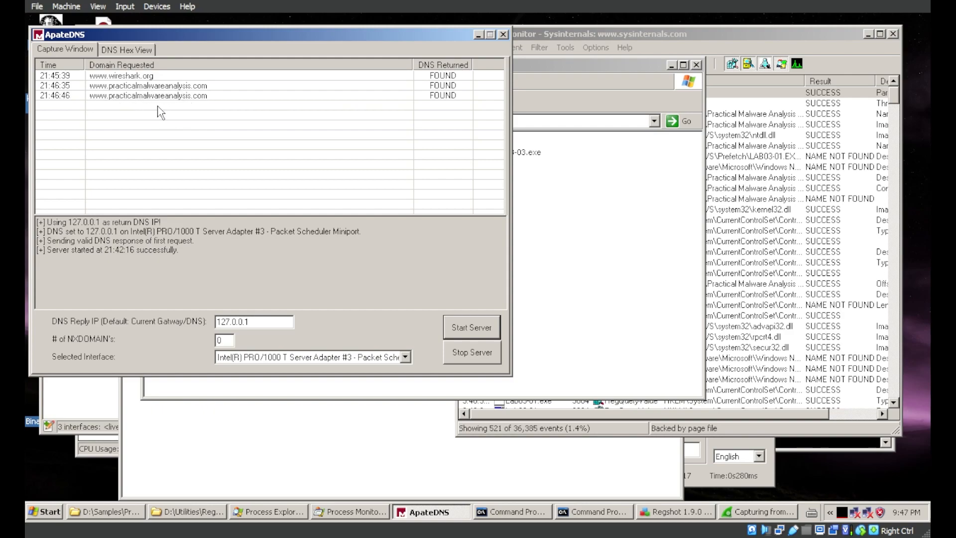
drag(389, 41, 401, 82)
click(343, 28)
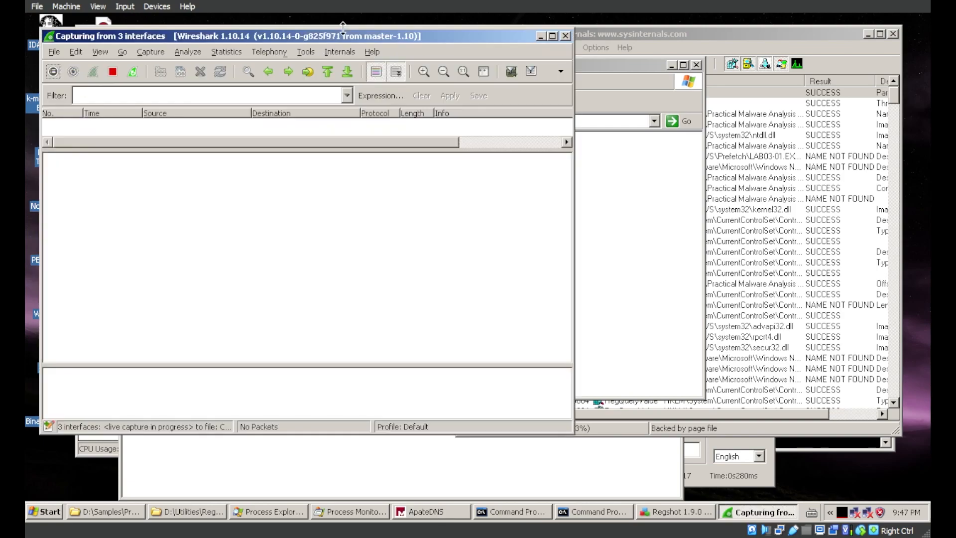
click(344, 25)
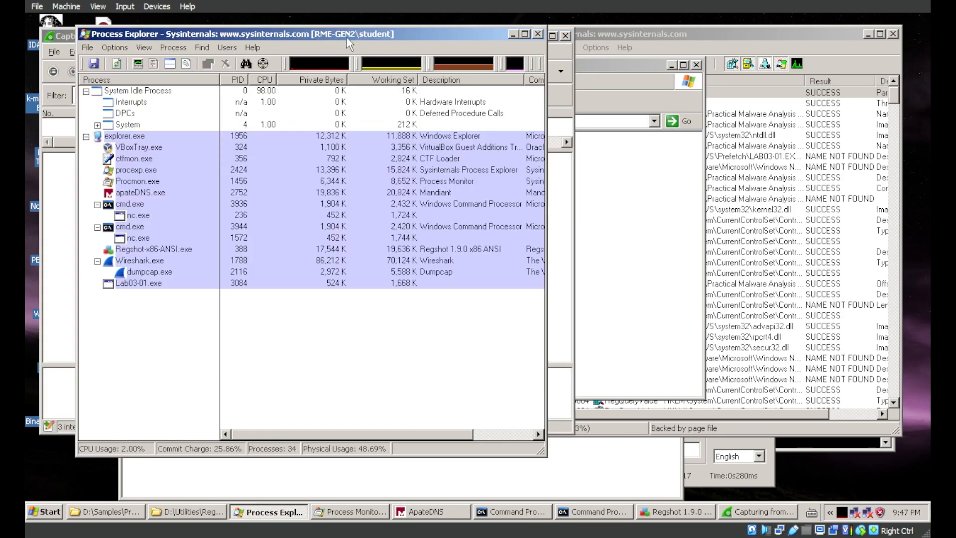
drag(347, 38, 340, 32)
Maximize Process Monitor and widen the Operation and Path columns to fit their contents
click(661, 36)
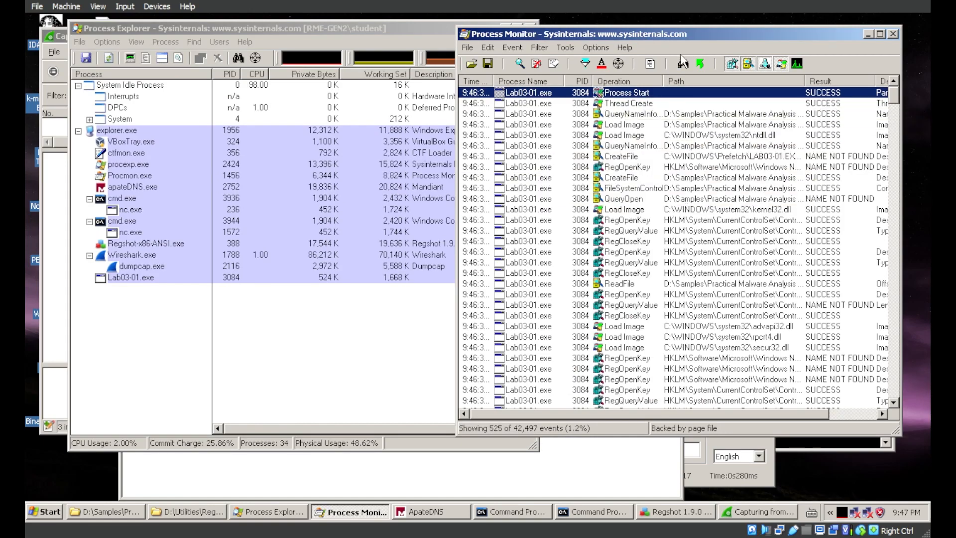
double_click(686, 36)
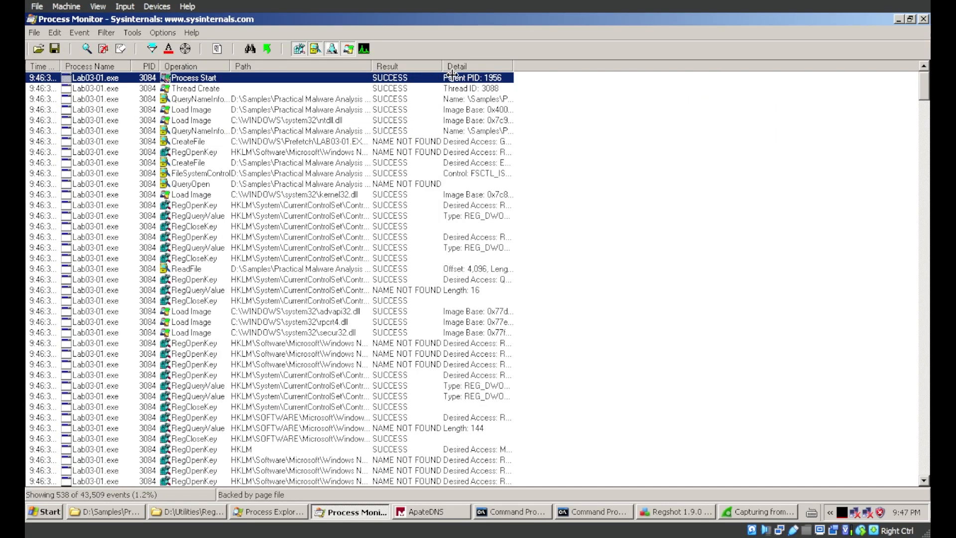
double_click(369, 67)
double_click(230, 67)
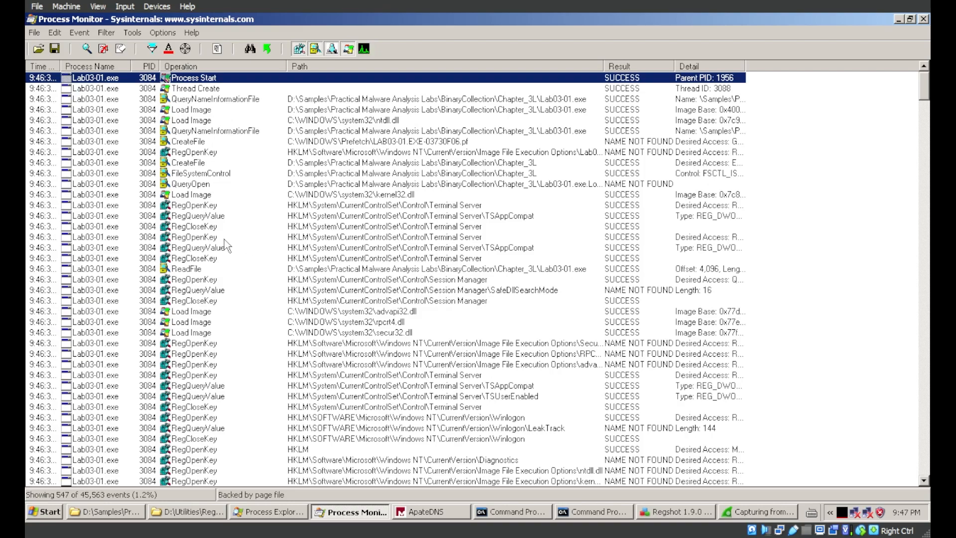
Examine the file, registry and image-load operations of Lab03-01.exe, down to the system32 file writes and Run key changes
click(194, 141)
click(222, 174)
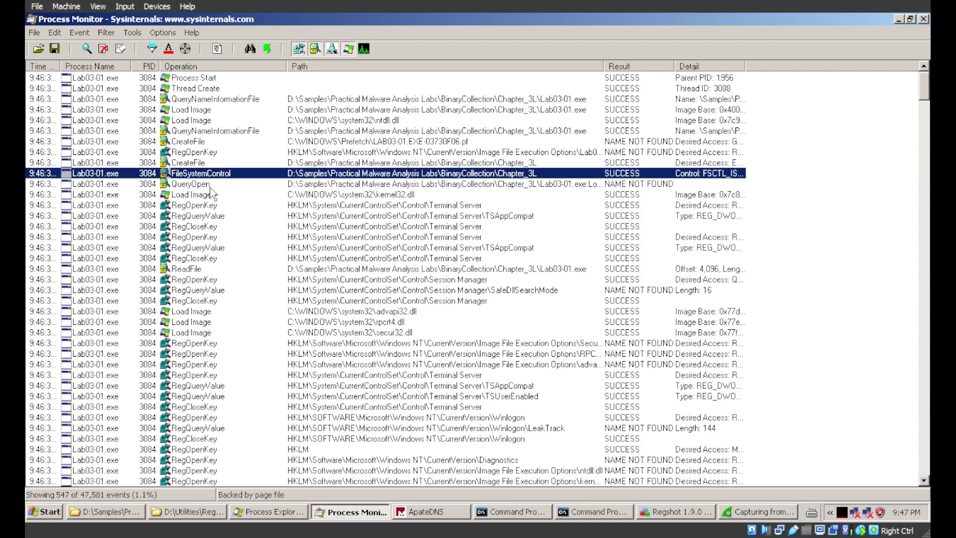
click(214, 195)
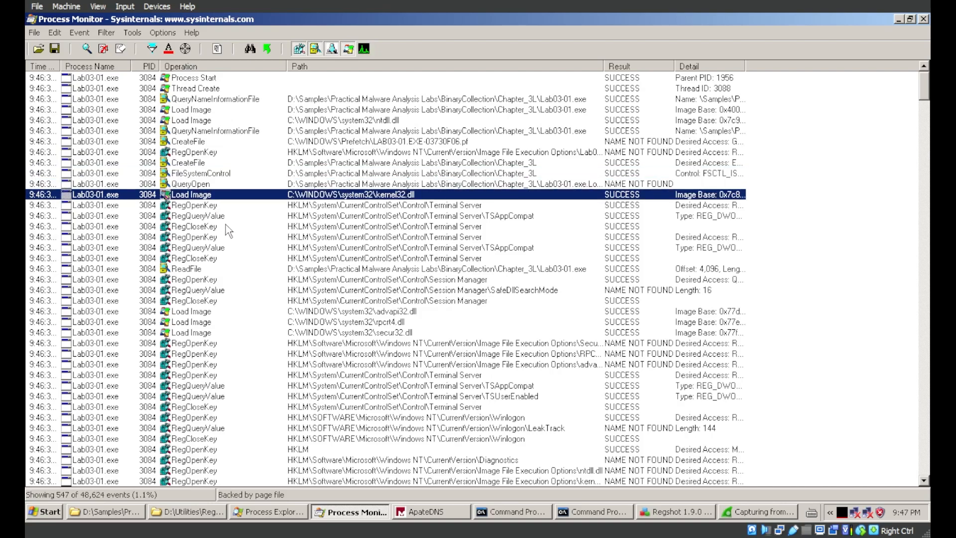
click(228, 227)
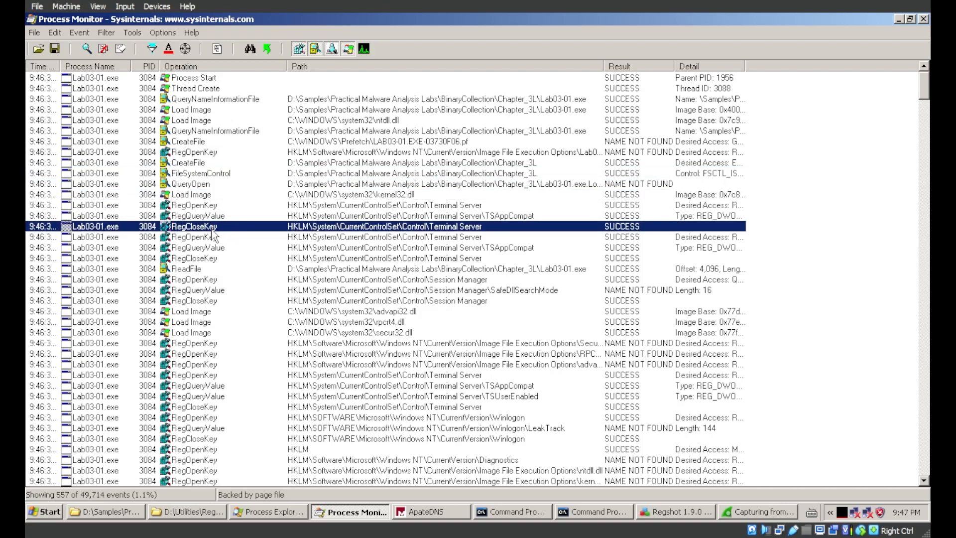
scroll(213, 234, down, 11)
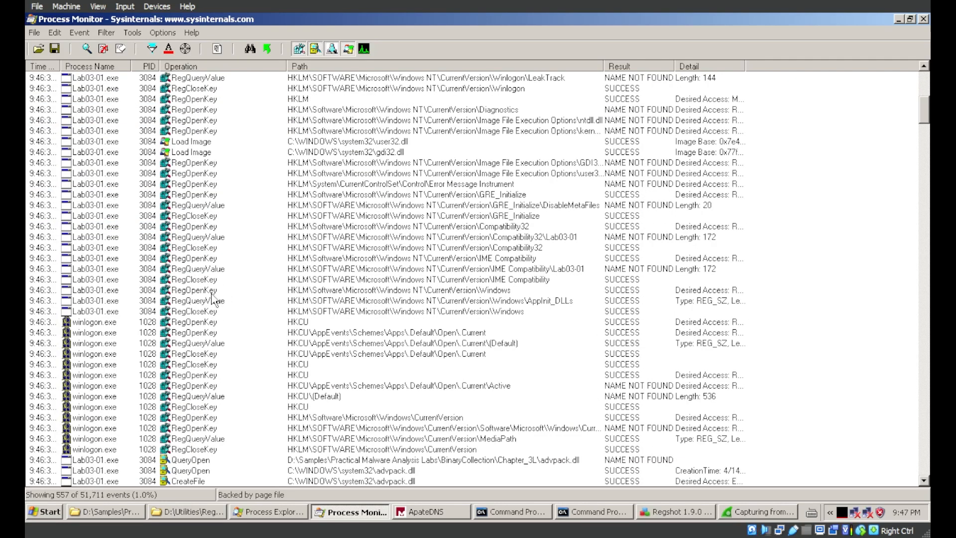
scroll(213, 304, down, 6)
scroll(365, 252, up, 5)
scroll(365, 252, up, 11)
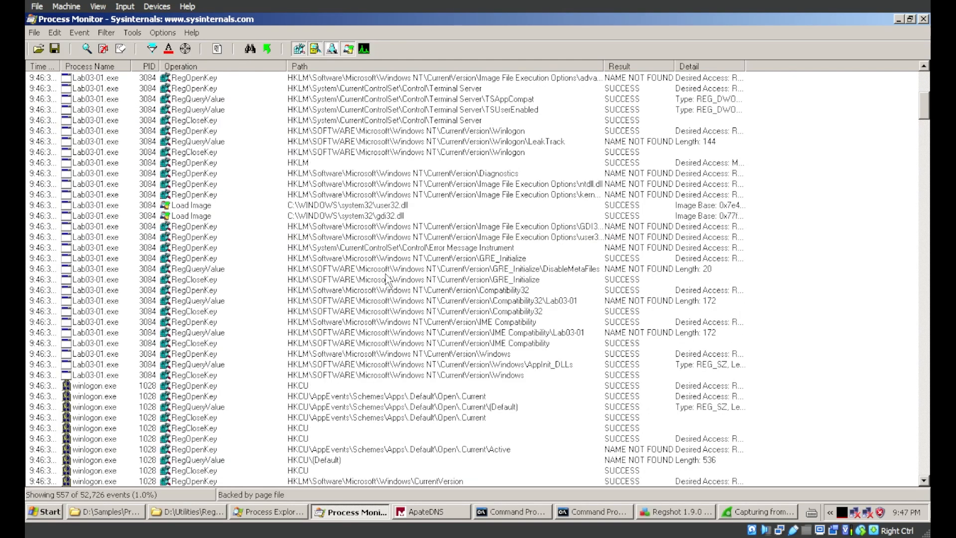
scroll(361, 305, down, 18)
scroll(360, 307, down, 8)
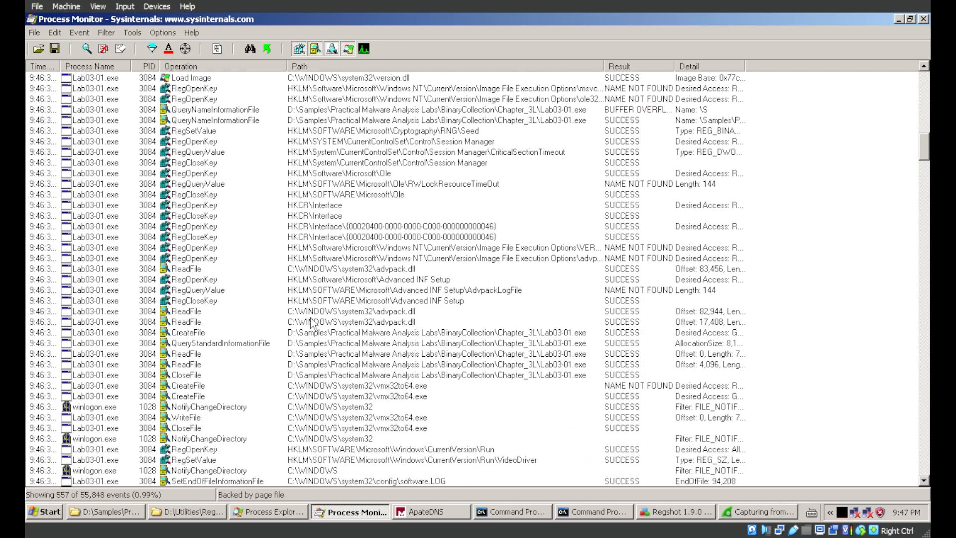
Exclude winlogon.exe from the Process Monitor events and minimize the window
right_click(98, 409)
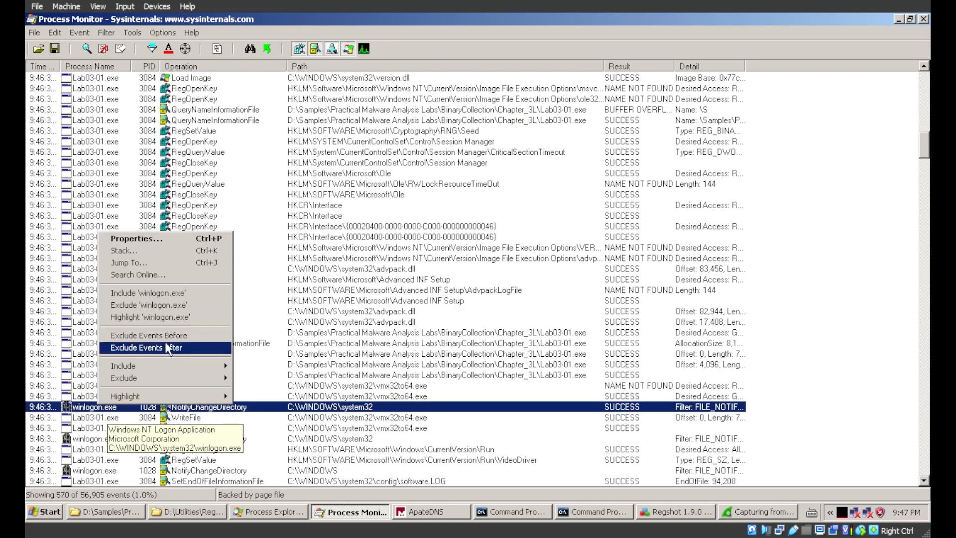
click(180, 305)
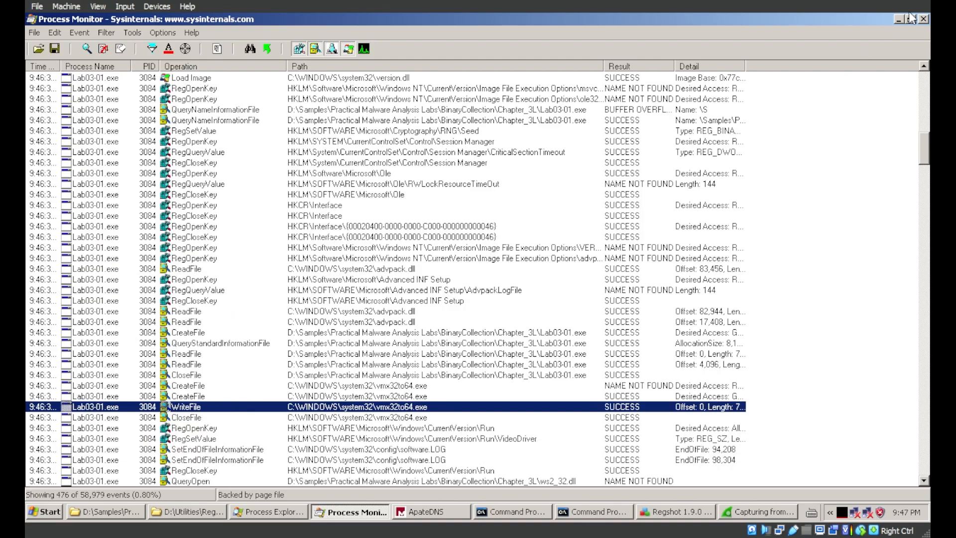
click(899, 19)
Select Lab03-01.exe in Process Explorer and show its loaded DLLs in the lower pane
drag(139, 28, 166, 30)
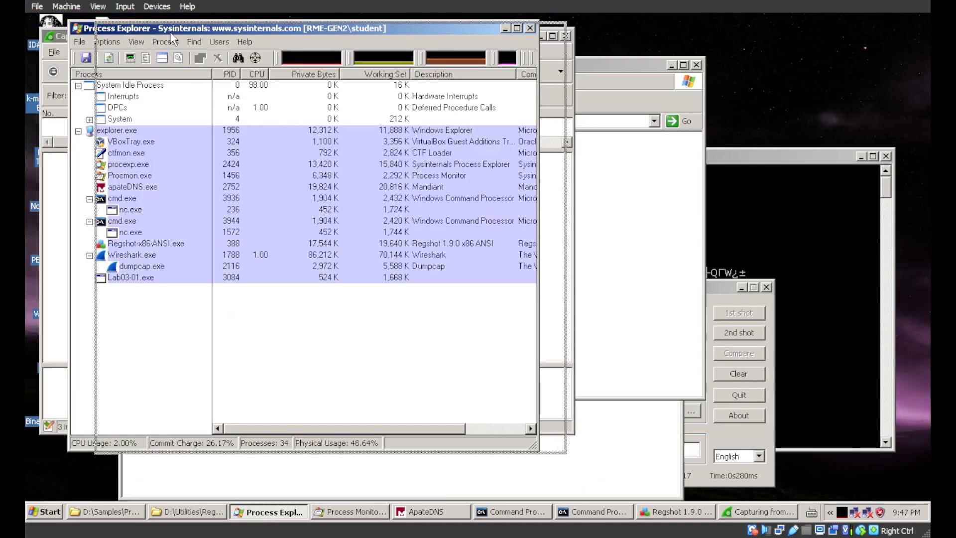
click(159, 281)
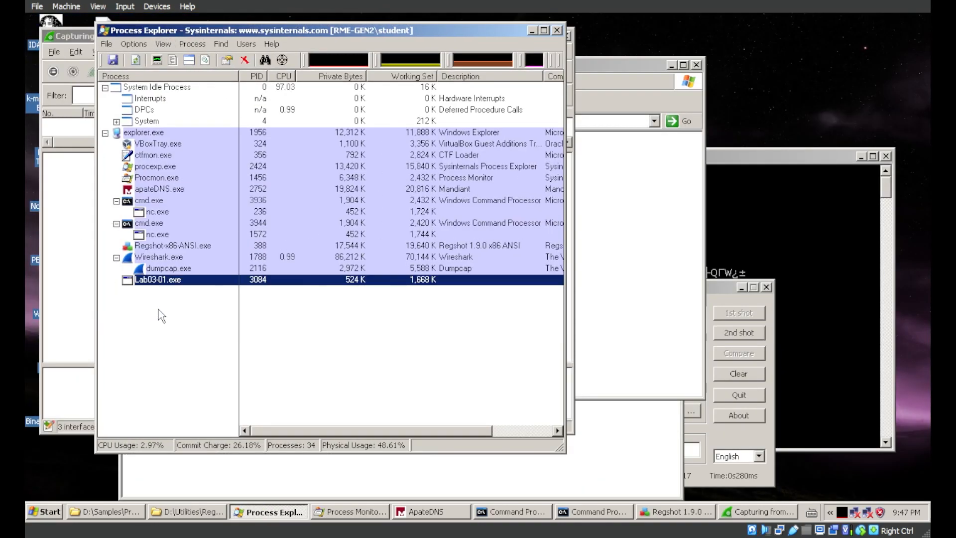
right_click(161, 283)
click(143, 301)
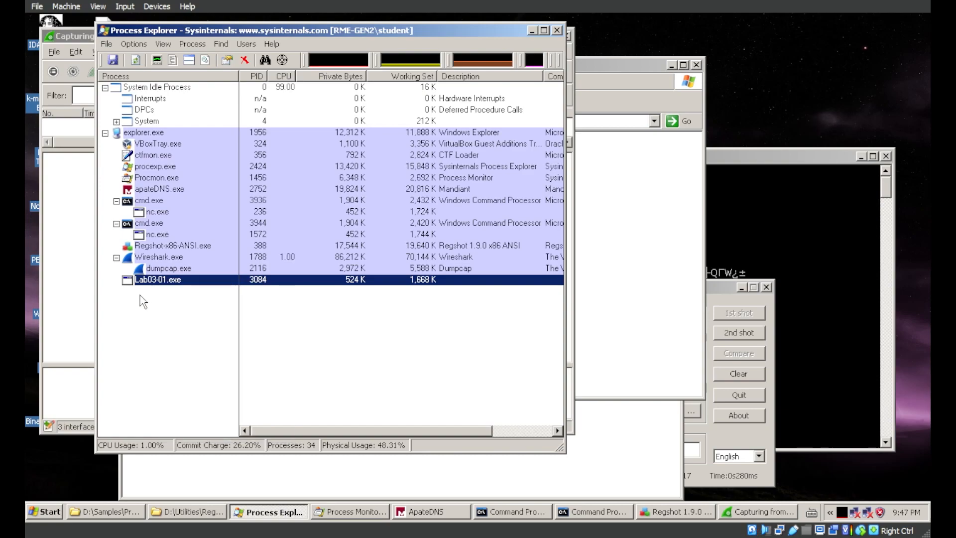
click(163, 44)
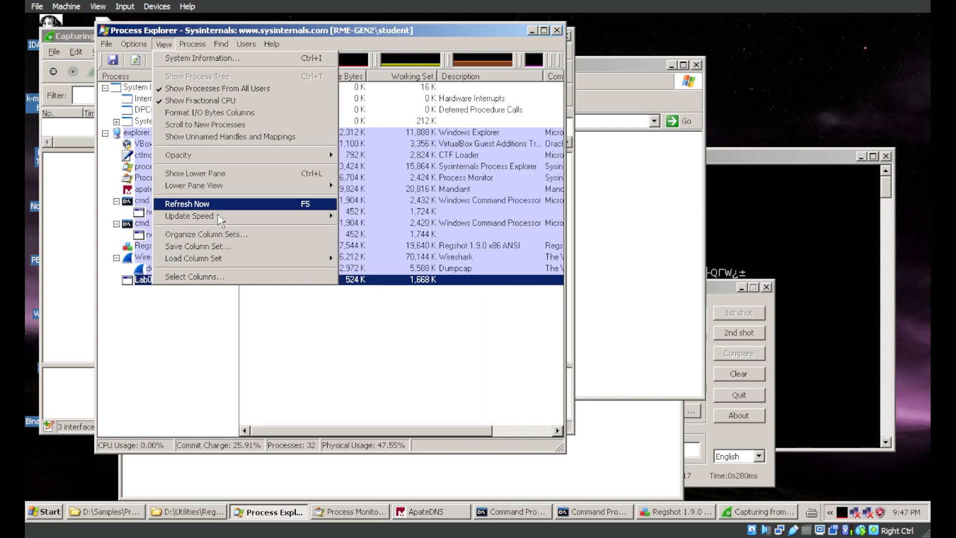
mouse_move(245, 189)
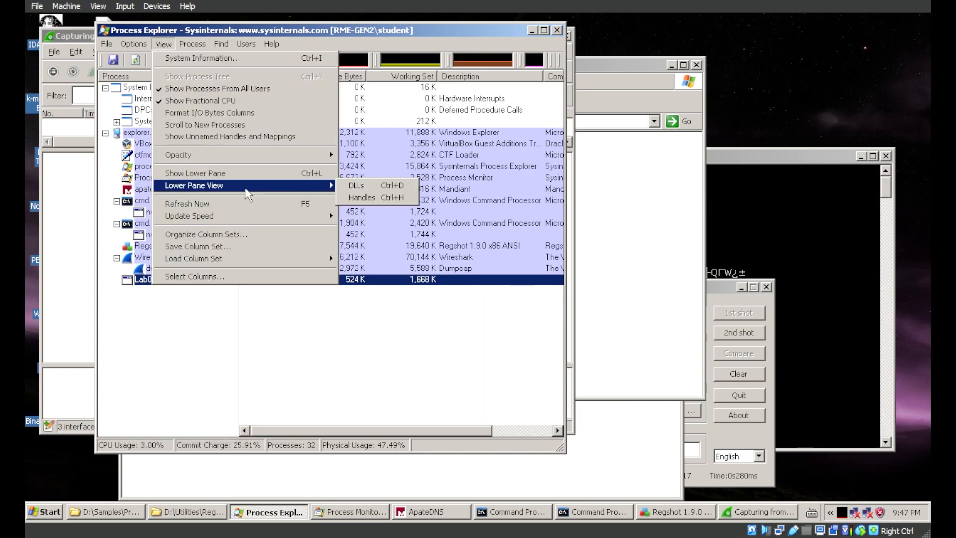
click(396, 188)
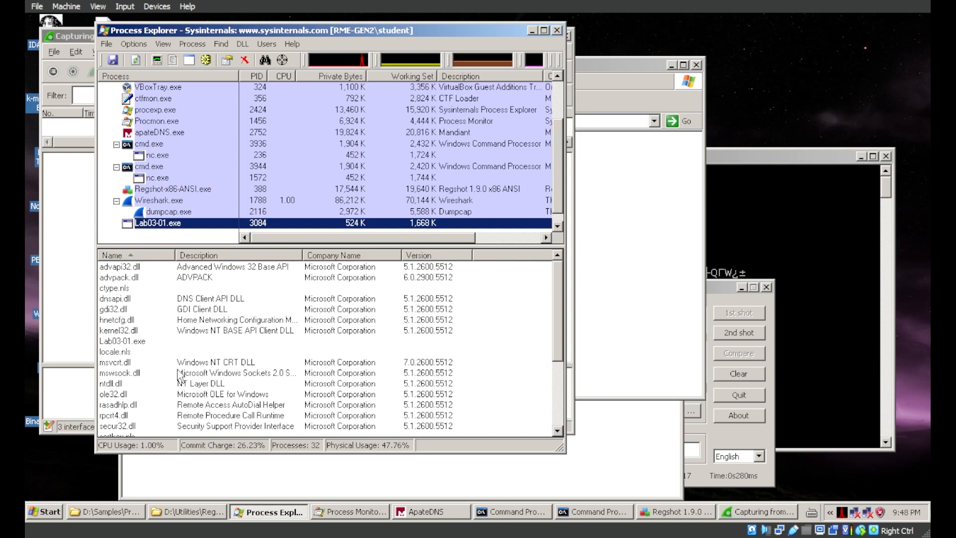
Examine the DLLs loaded by Lab03-01.exe for networking libraries, including mswsock.dll and dnsapi.dll
scroll(185, 371, down, 1)
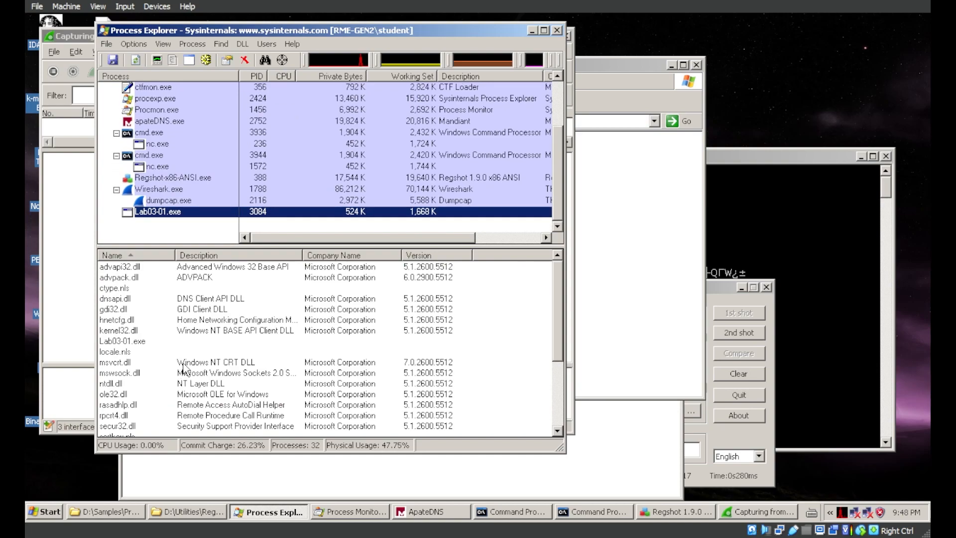
click(145, 372)
scroll(143, 368, down, 4)
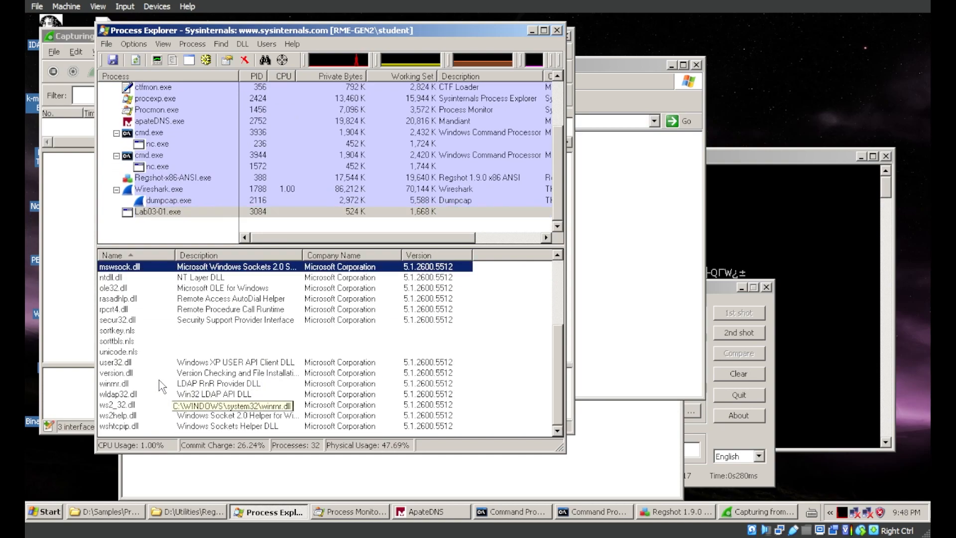
scroll(156, 381, up, 3)
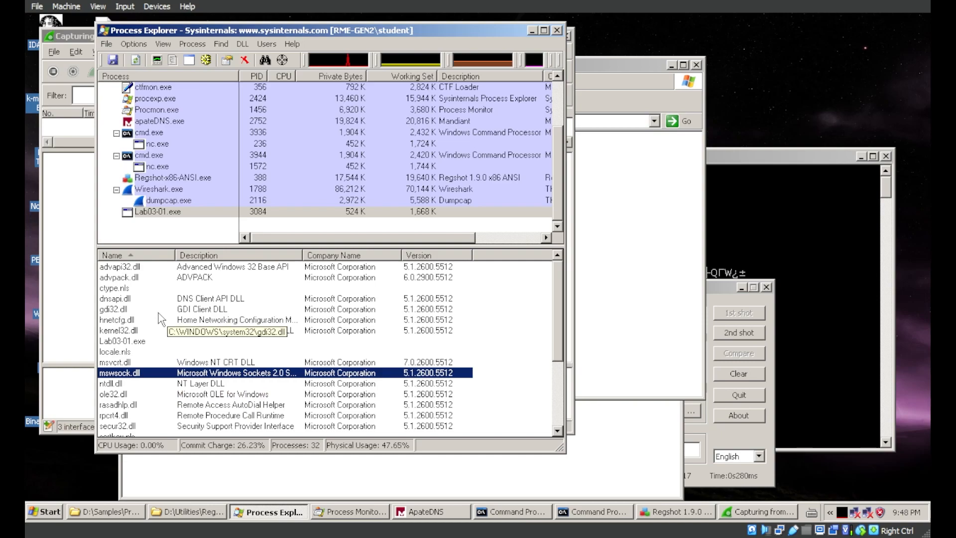
scroll(157, 313, down, 3)
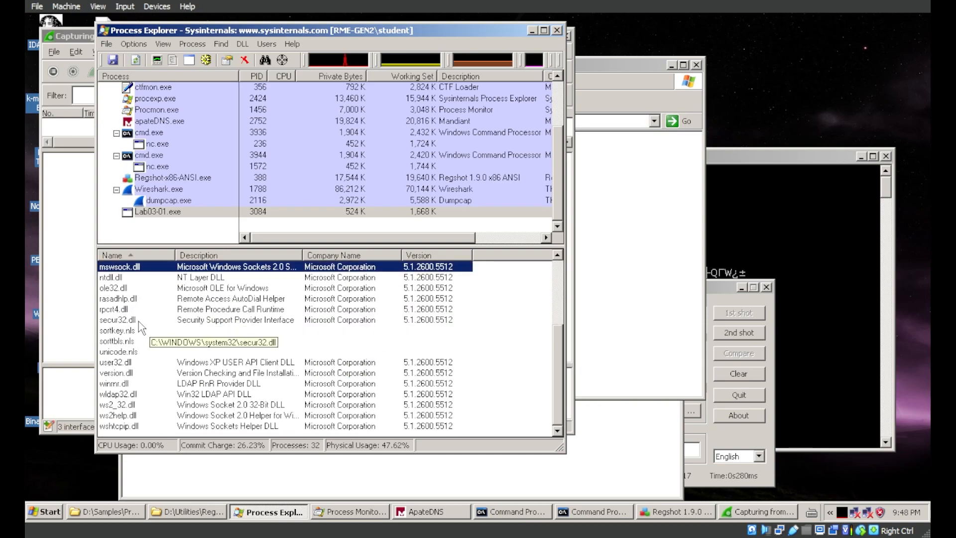
scroll(136, 330, up, 3)
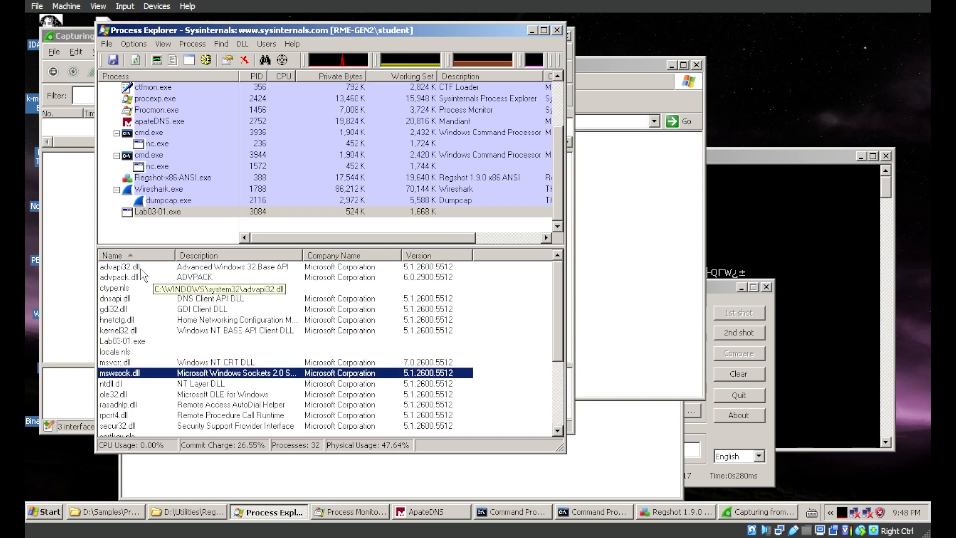
click(129, 299)
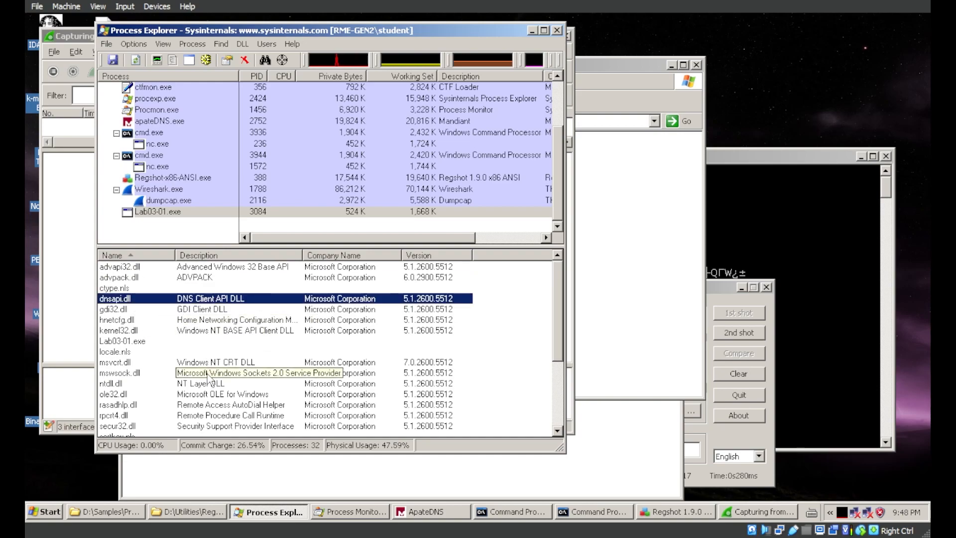
scroll(210, 342, down, 1)
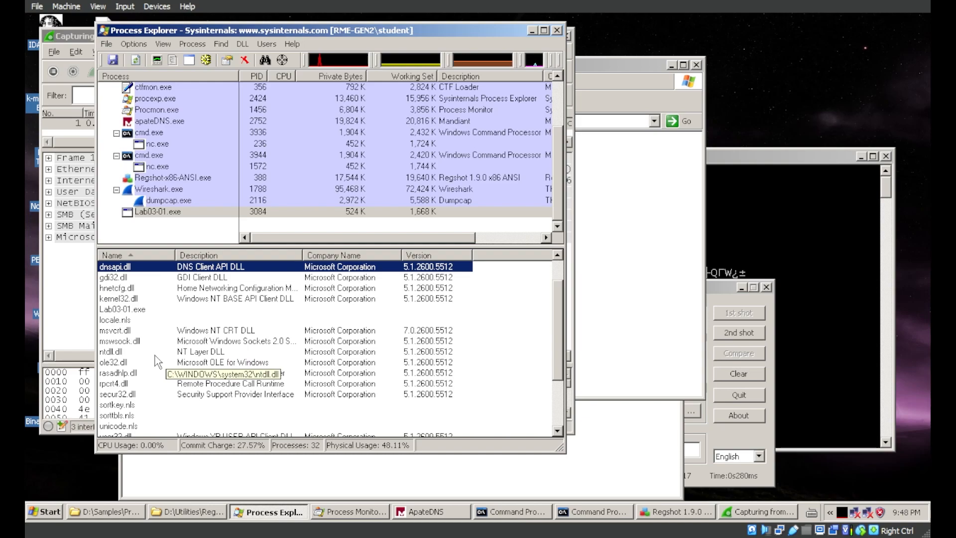
key(m)
scroll(251, 381, down, 2)
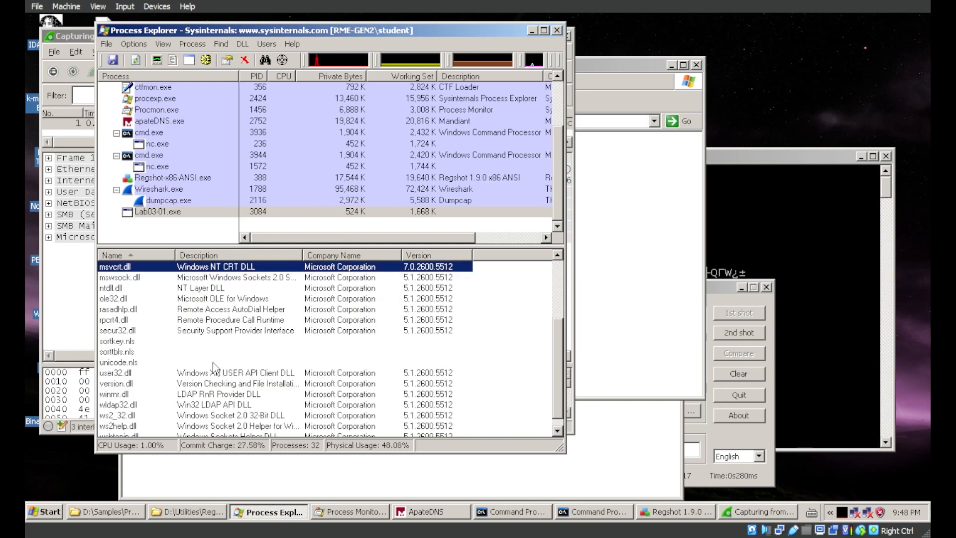
Examine the remaining DLLs loaded by Lab03-01.exe, including winrnr.dll, ws2_32.dll, ws2help.dll and wshtcpip.dll
click(141, 299)
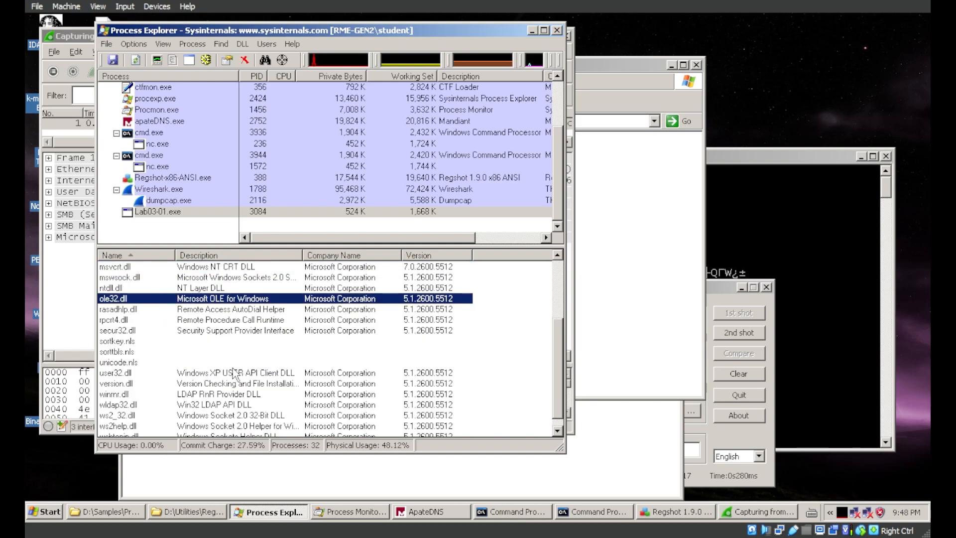
scroll(228, 396, down, 1)
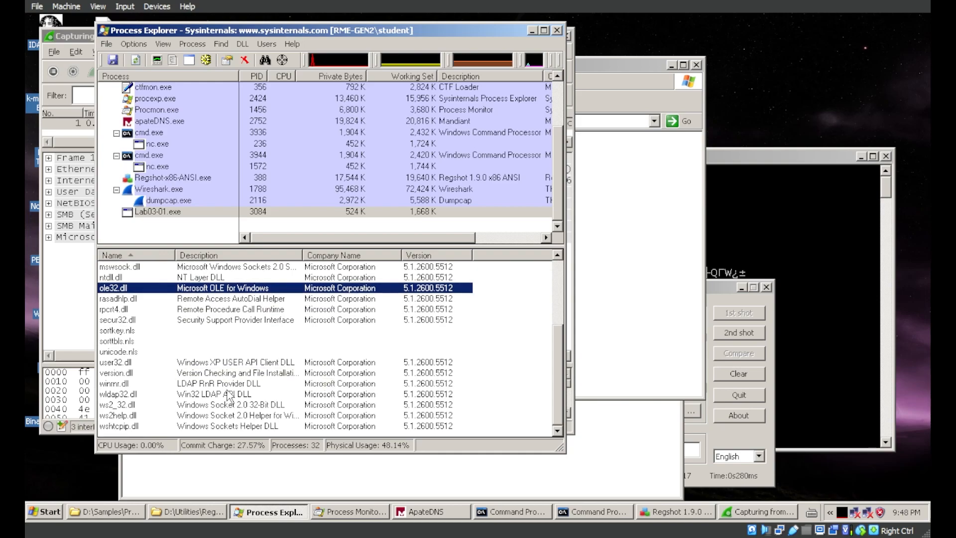
click(233, 362)
click(219, 373)
click(200, 384)
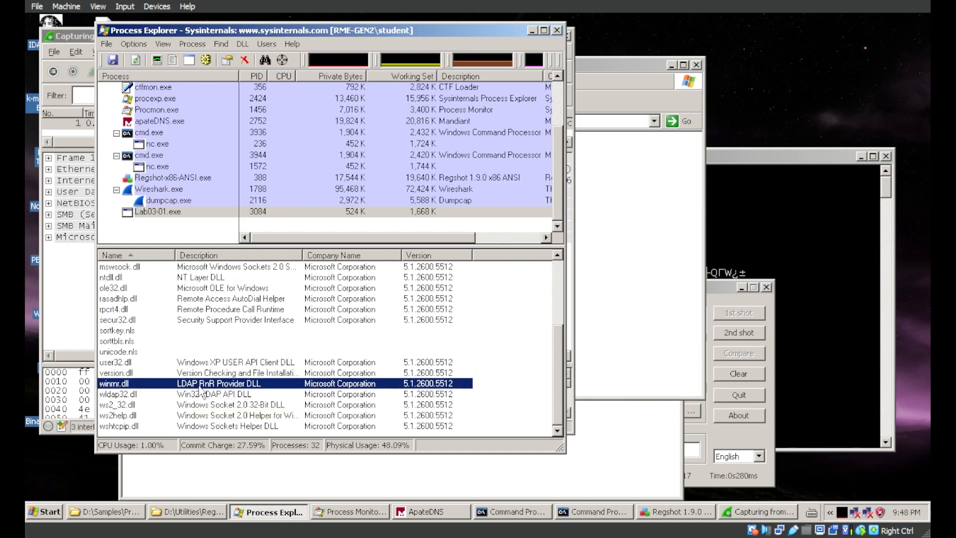
click(194, 406)
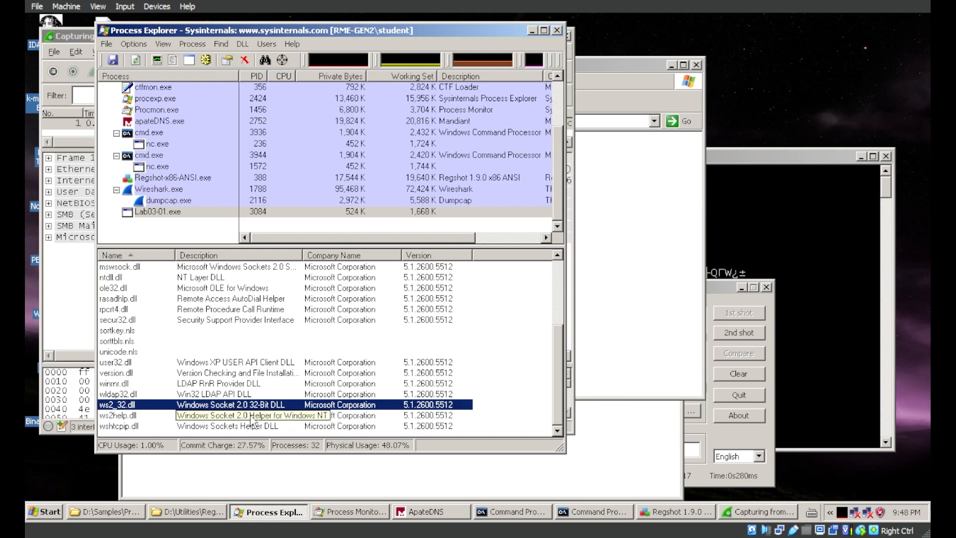
click(201, 415)
click(153, 426)
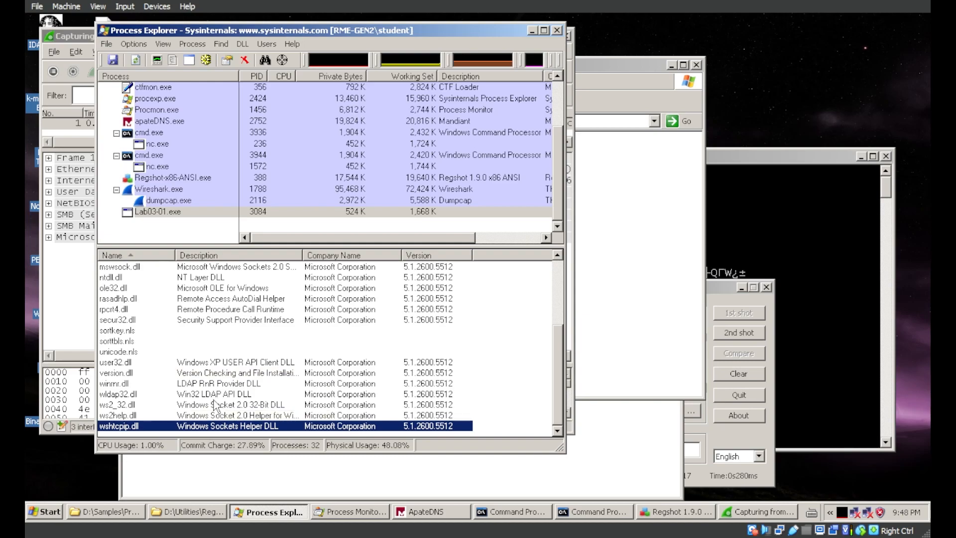
scroll(215, 398, up, 4)
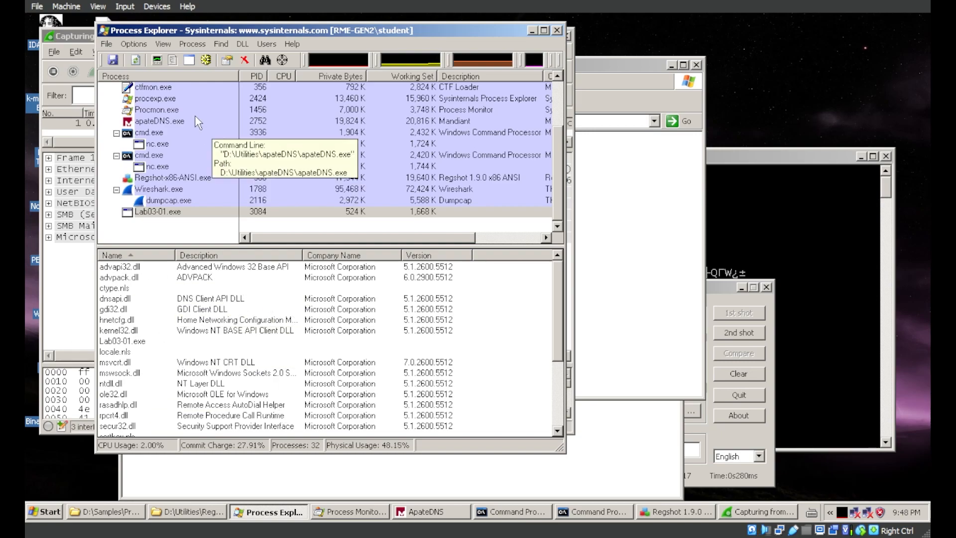
Switch the lower pane from DLLs to the handles of Lab03-01.exe
click(162, 44)
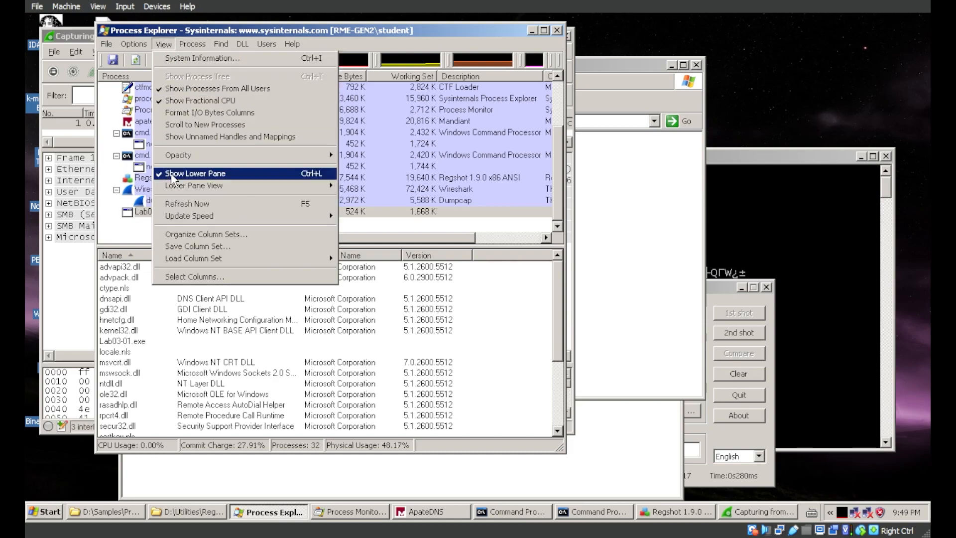
mouse_move(319, 185)
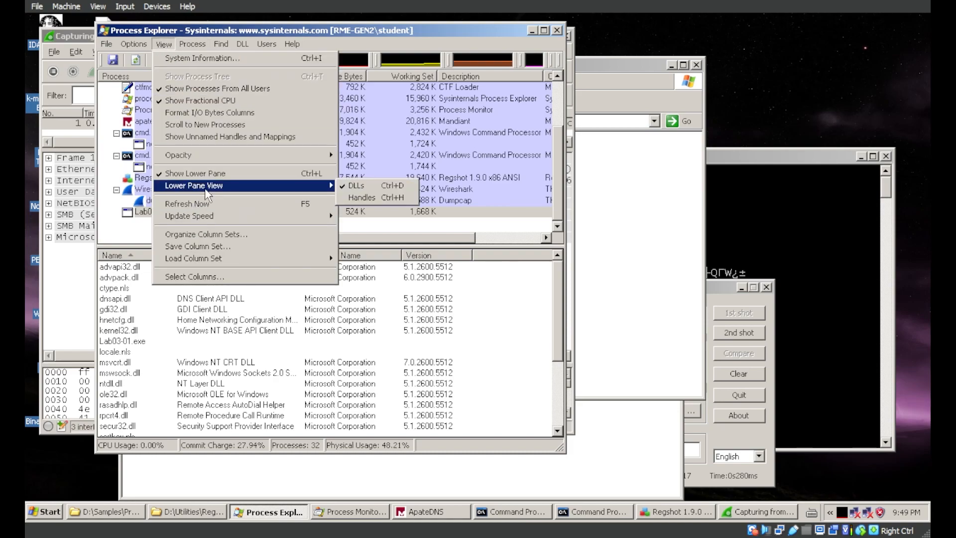
click(387, 197)
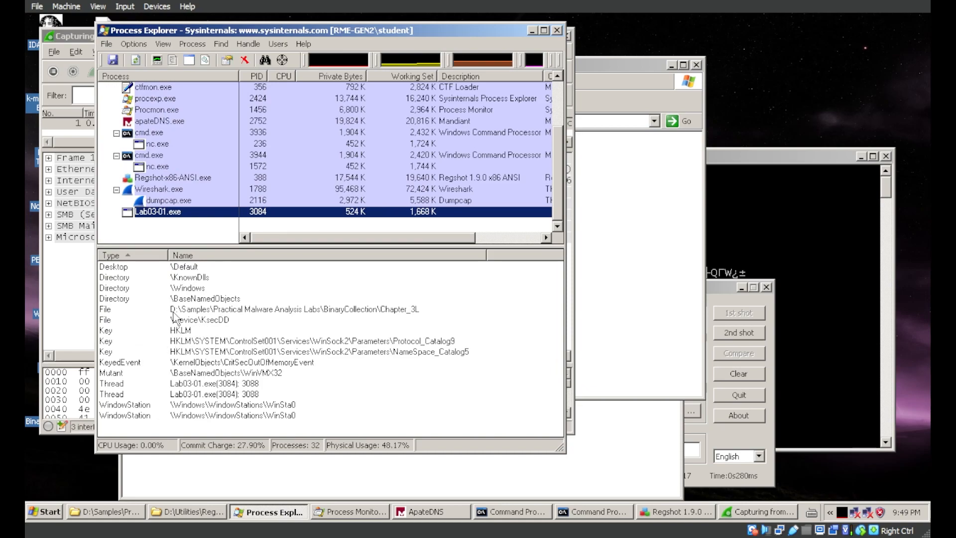
Examine the file, key, thread and mutant handles of Lab03-01.exe, especially the WinVMX32 mutant, and minimize Process Explorer
click(213, 309)
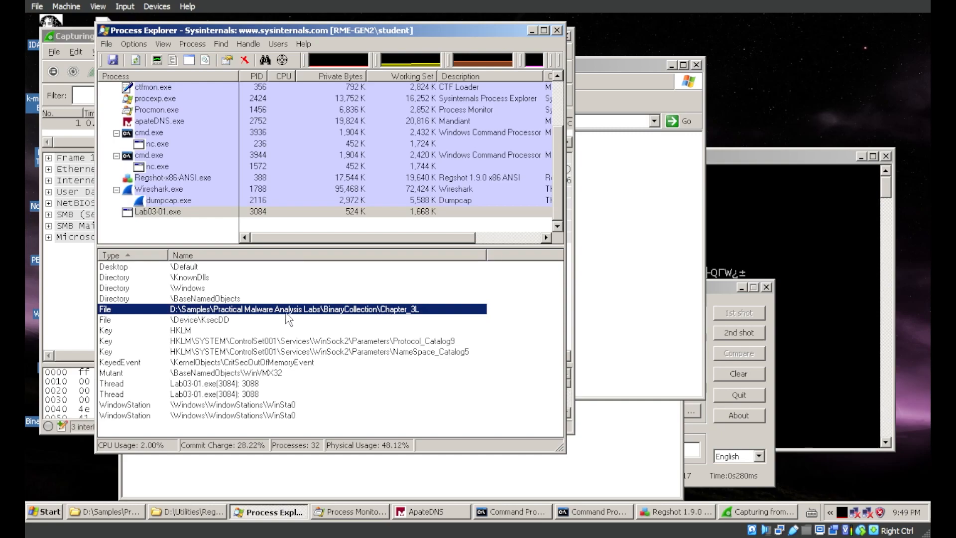
click(197, 298)
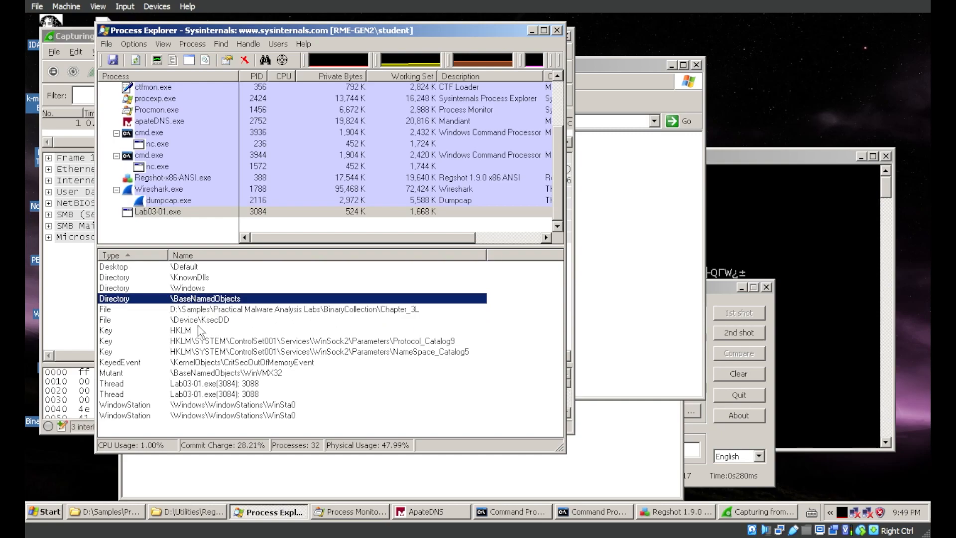
click(180, 342)
click(189, 362)
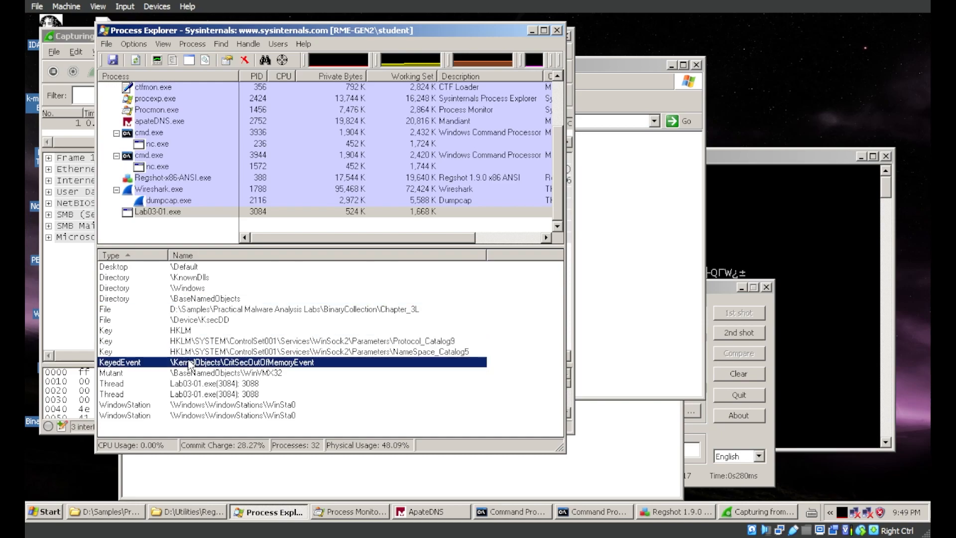
click(180, 373)
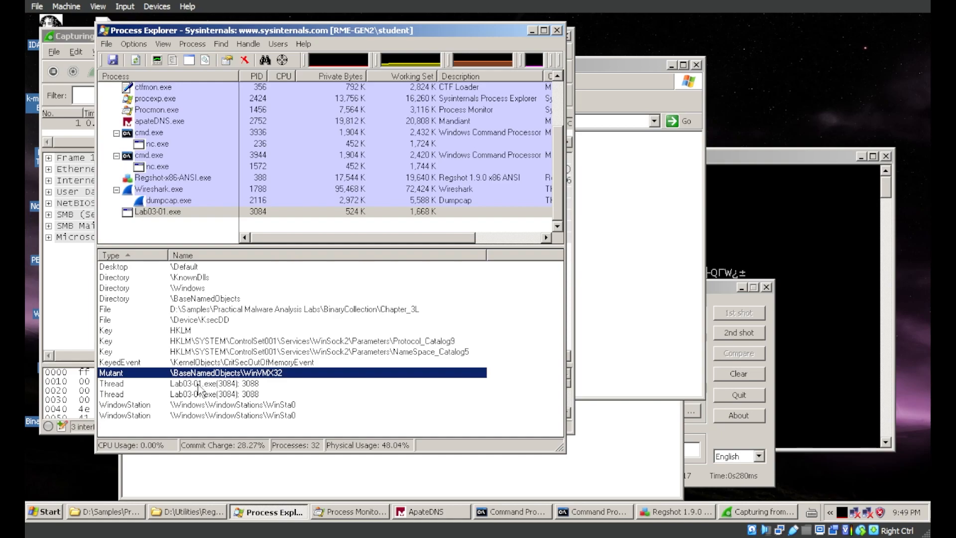
click(217, 384)
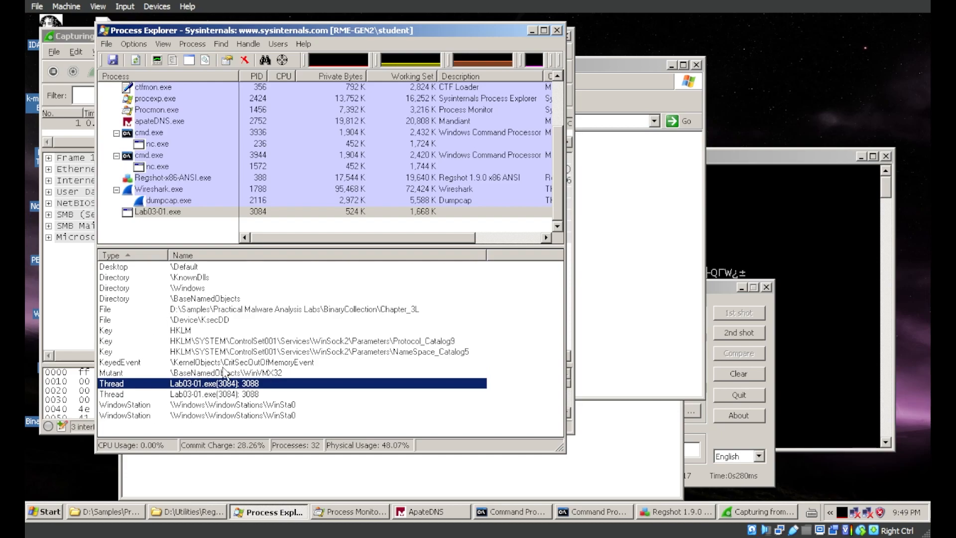
click(225, 373)
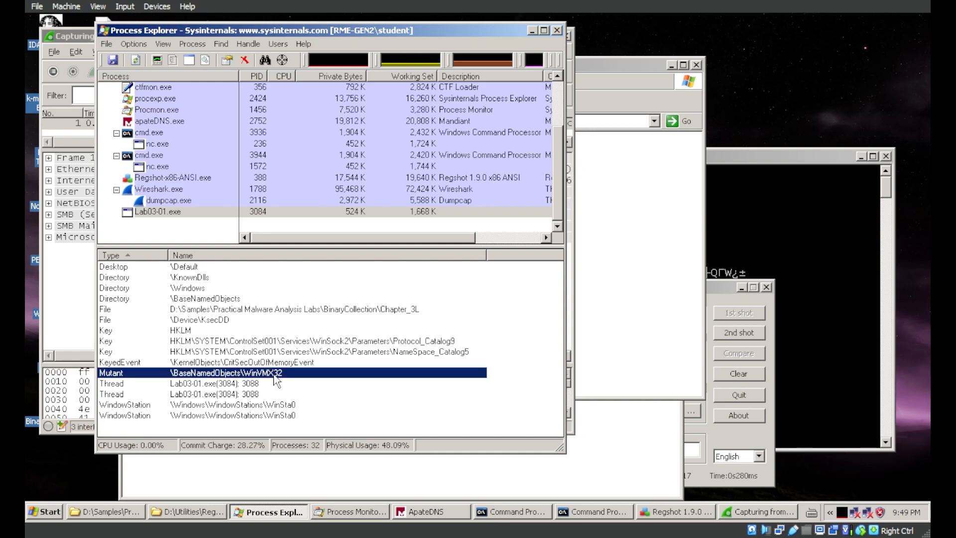
click(259, 383)
click(264, 394)
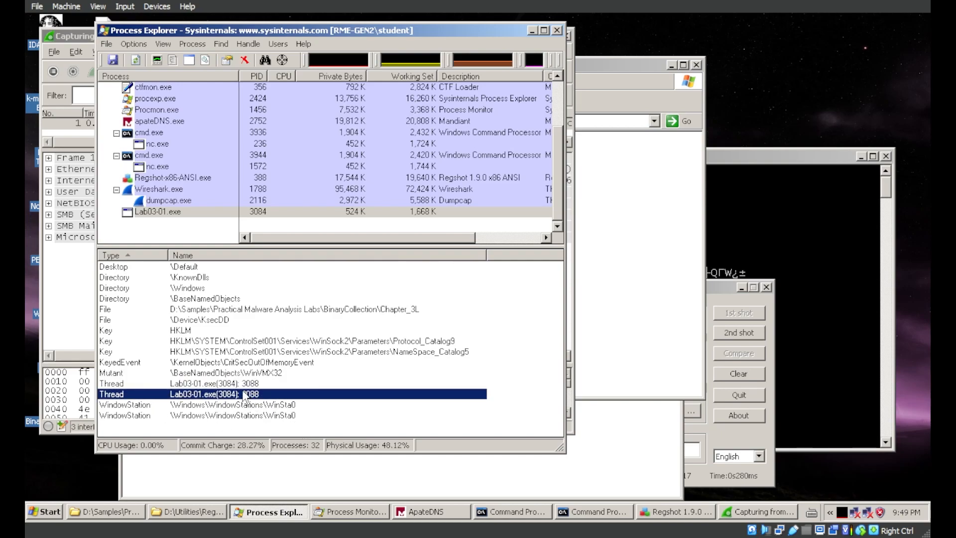
click(204, 405)
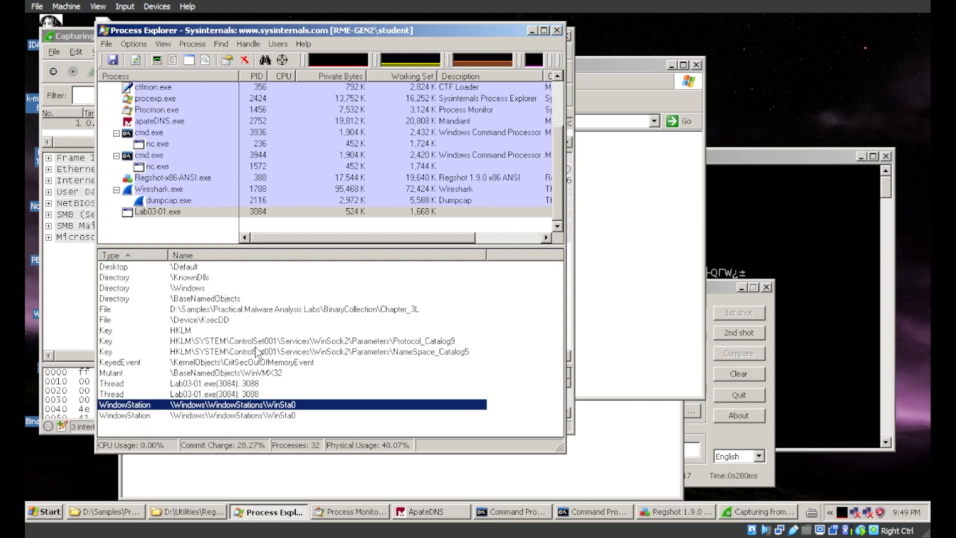
mouse_move(486, 70)
click(531, 31)
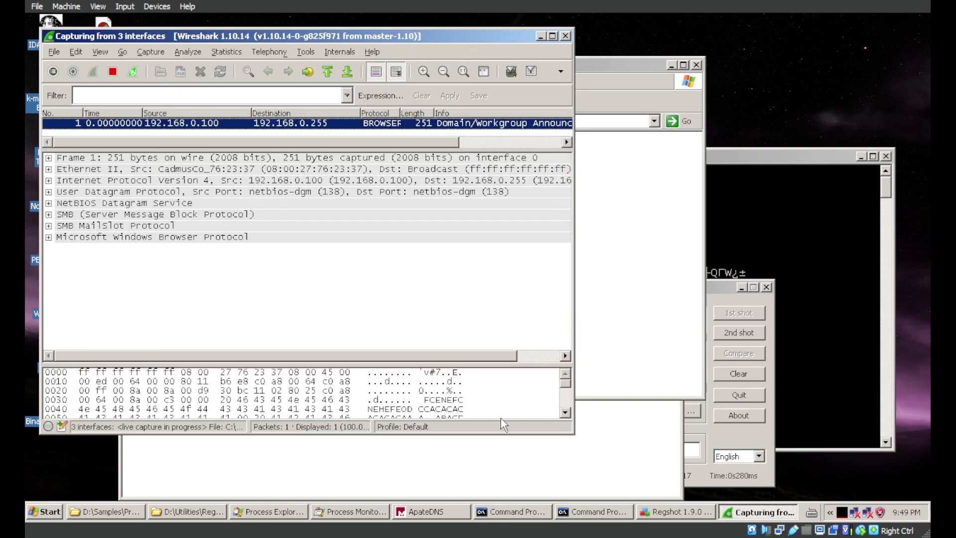
Check the domain requests in ApateDNS and the netcat listeners on ports 443 and 80, and minimize these windows
click(429, 512)
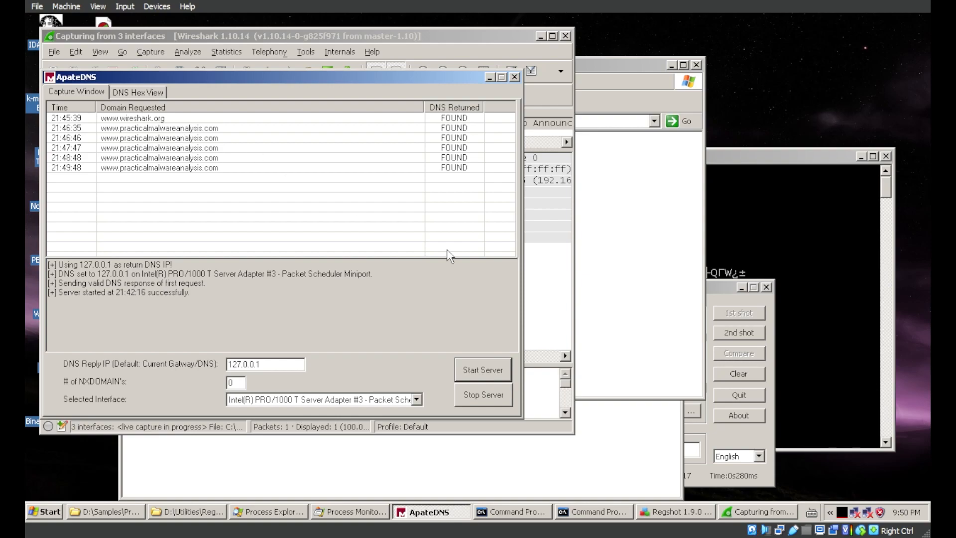
click(754, 158)
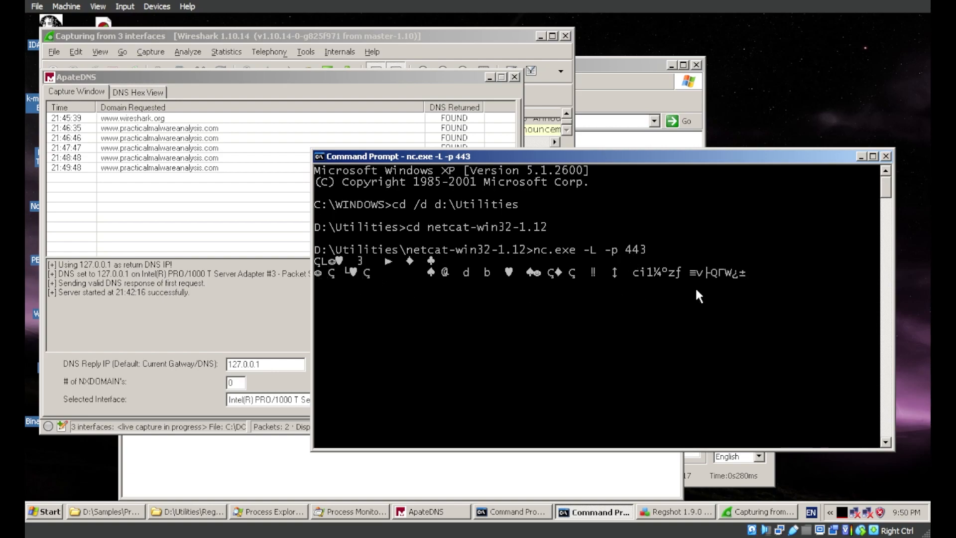
click(513, 512)
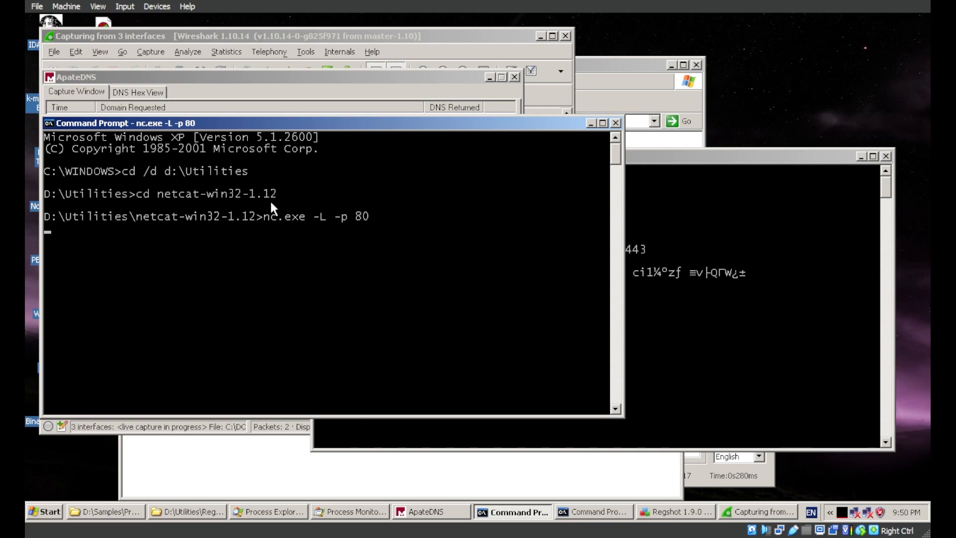
click(590, 123)
click(861, 157)
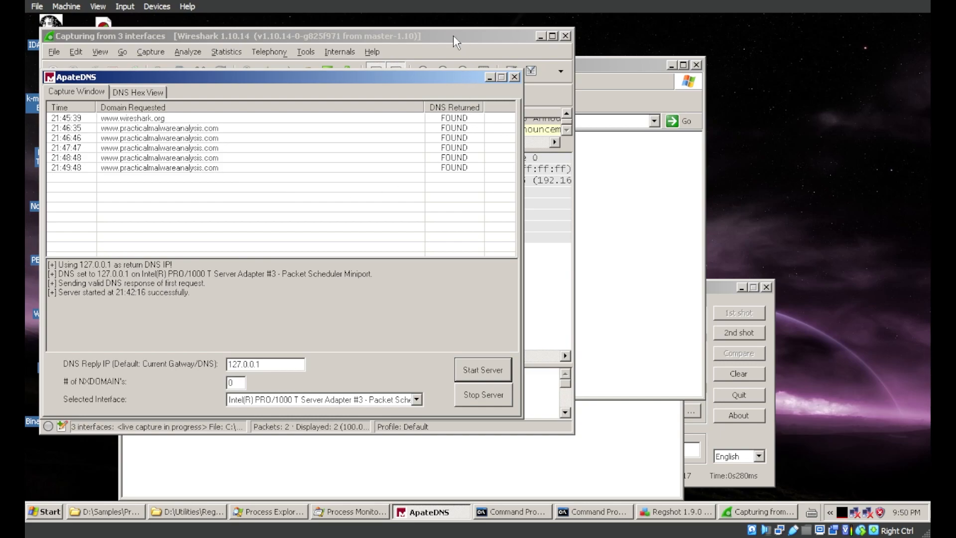
click(489, 78)
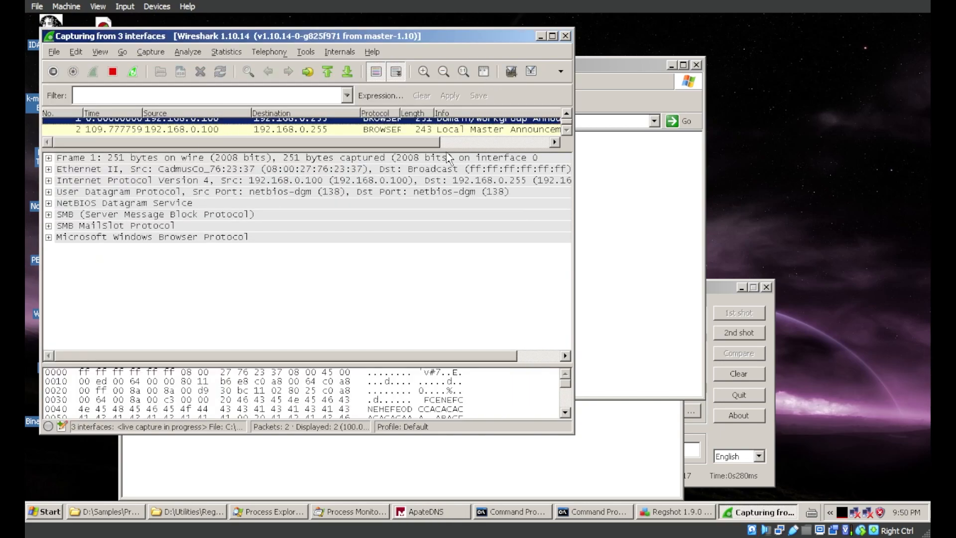
Maximize Wireshark, enlarge its packet list to review the captured packets, and minimize the window
click(552, 36)
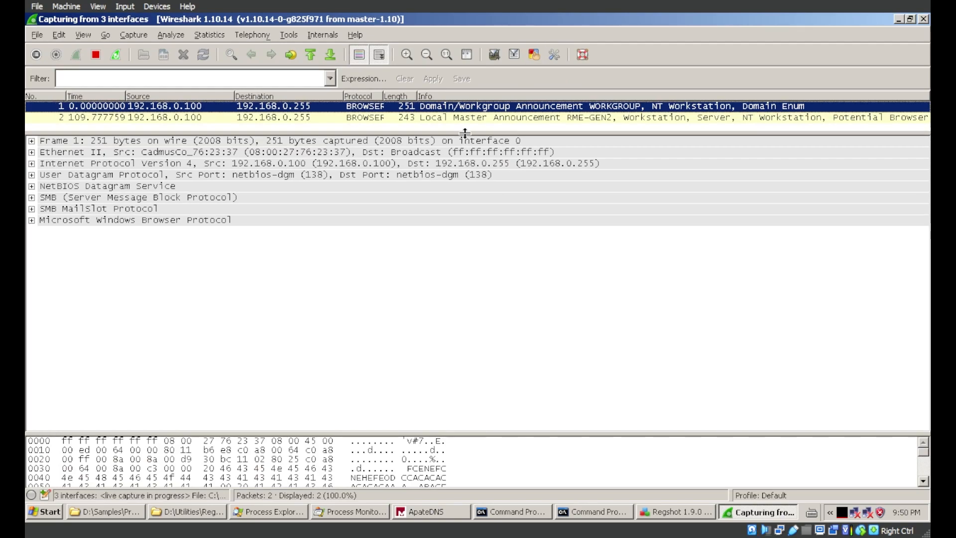
drag(468, 128, 472, 314)
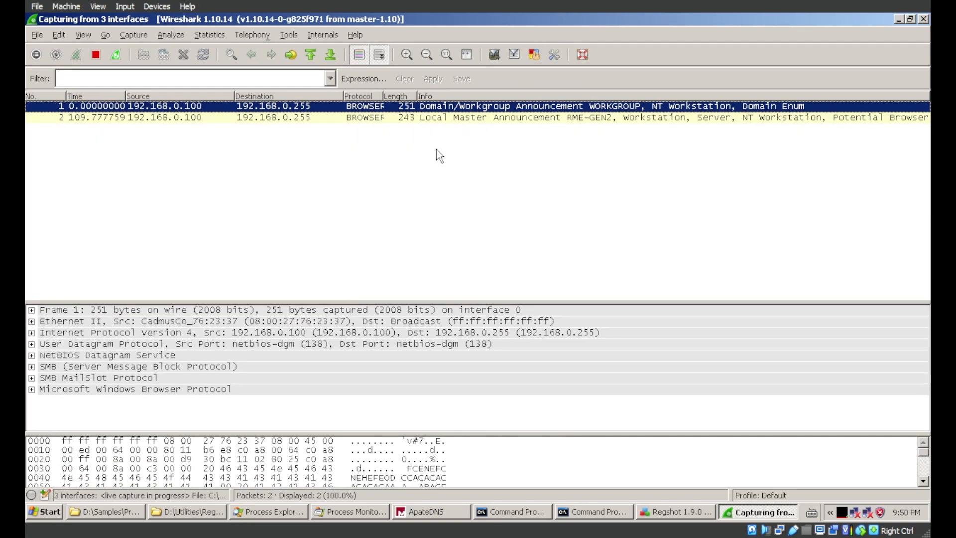
click(899, 19)
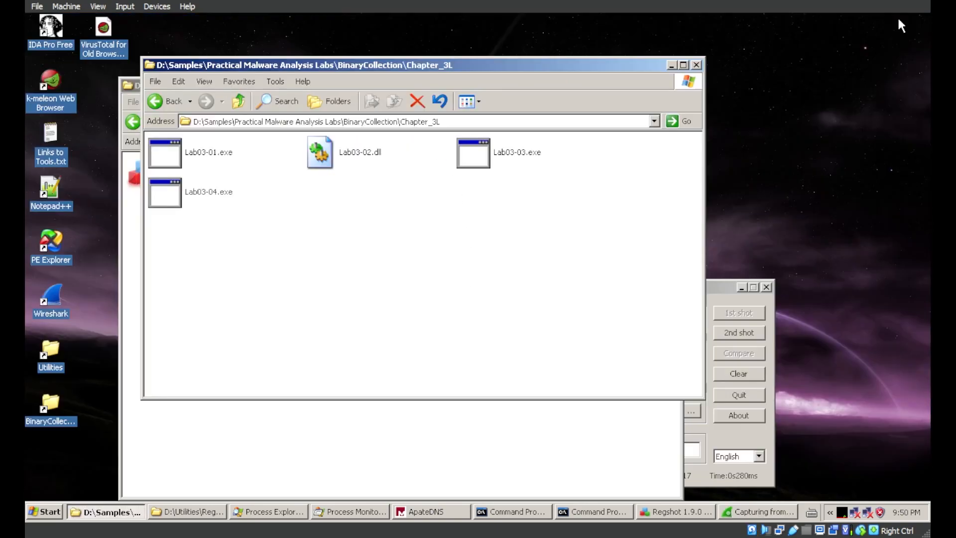
Minimize the Chapter_3L folder, switch to Regshot and take the second registry shot
click(671, 65)
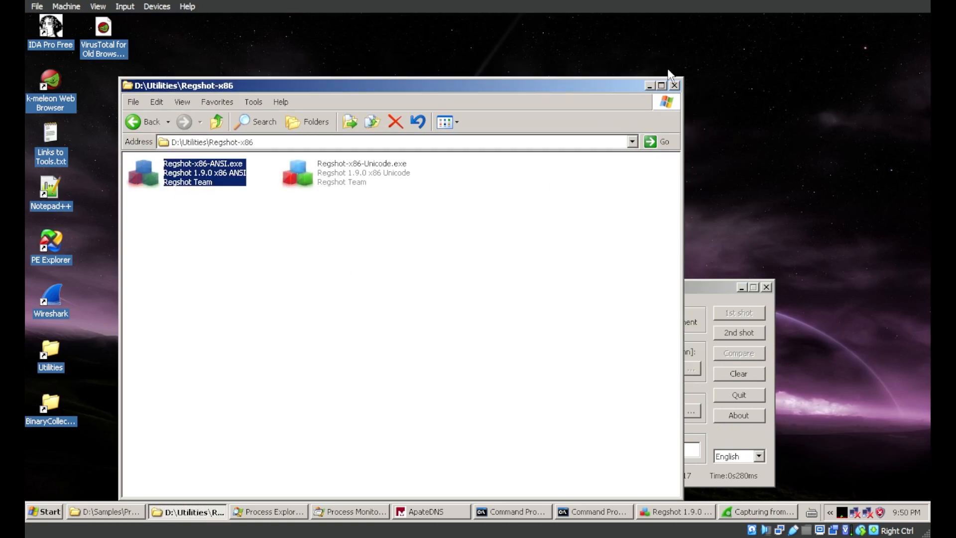
click(663, 513)
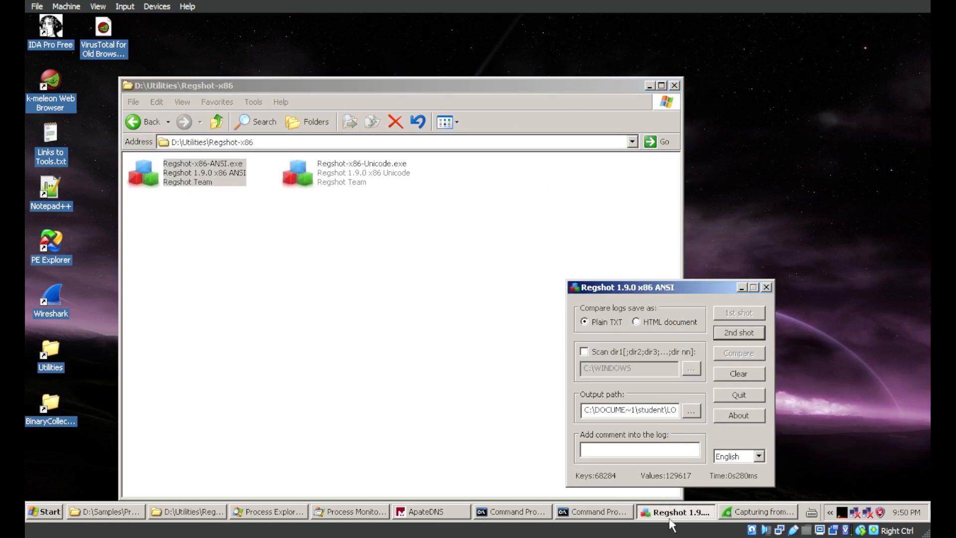
click(736, 333)
click(740, 341)
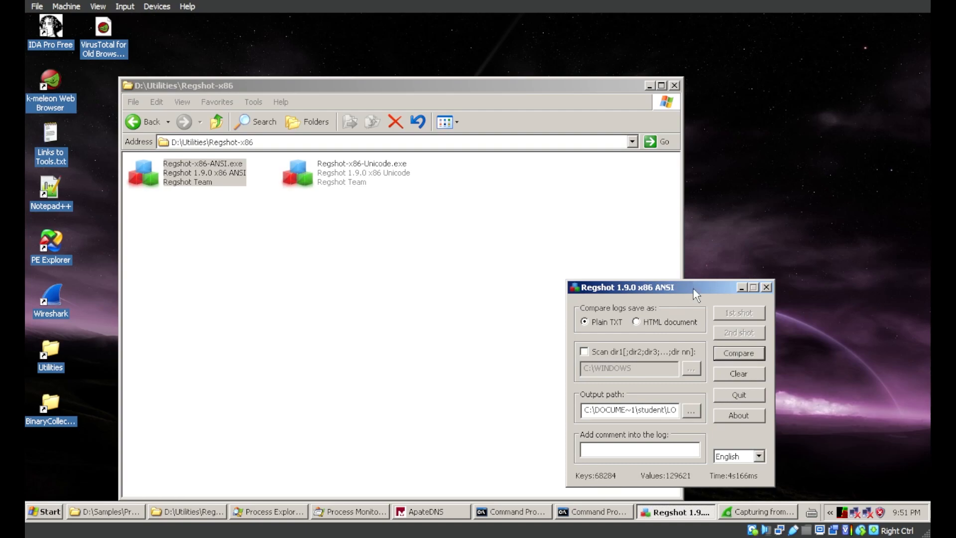
Compare the two registry shots in Regshot and enlarge the Notepad window with the resulting report
drag(695, 295, 581, 168)
click(631, 228)
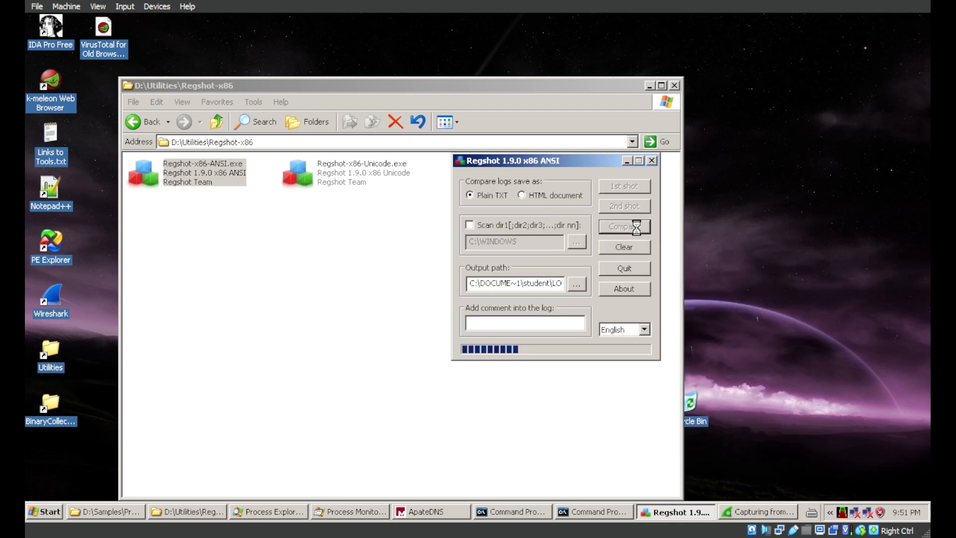
drag(617, 430, 869, 486)
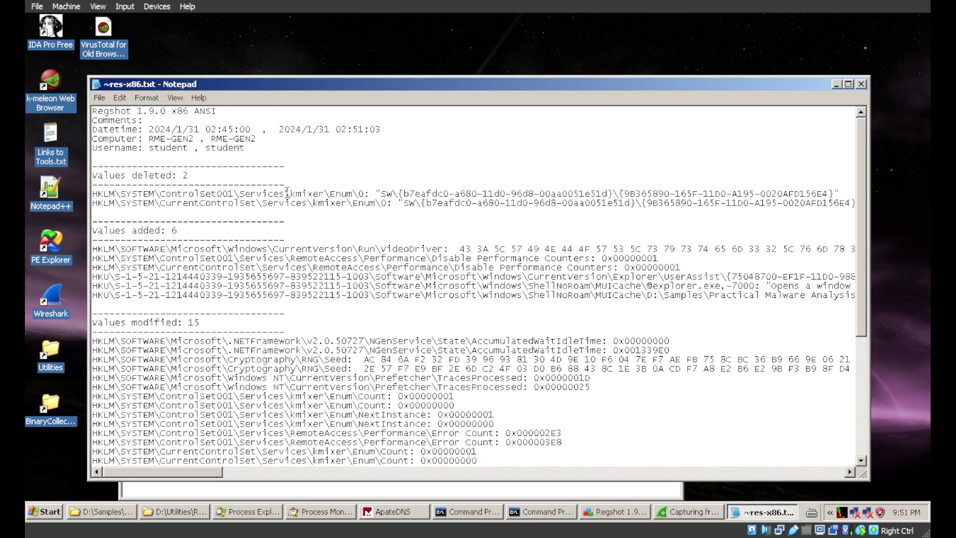
Examine the deleted, added and modified registry values in the report, especially the VideoDriver Run entry, and minimize Notepad
drag(208, 193, 312, 202)
click(313, 200)
drag(93, 249, 377, 249)
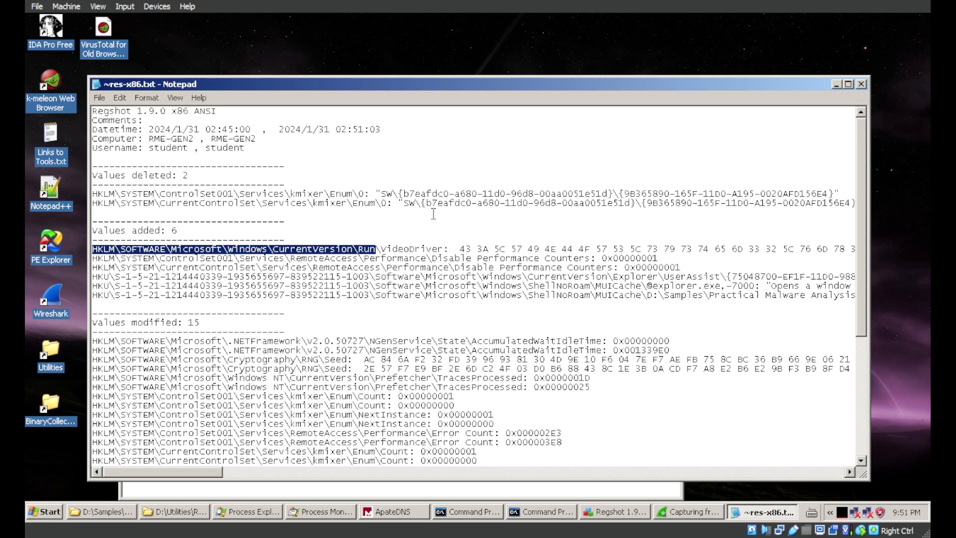
click(471, 261)
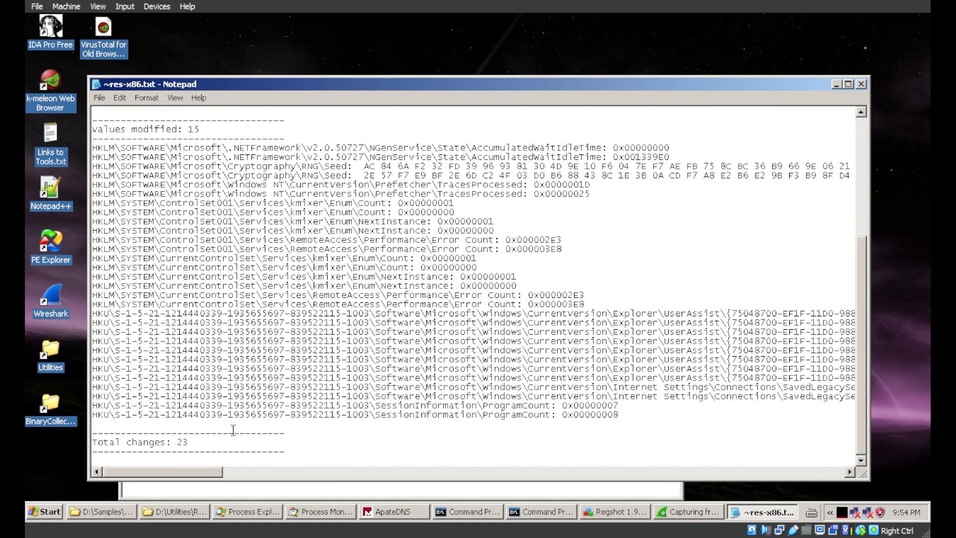
scroll(304, 399, up, 8)
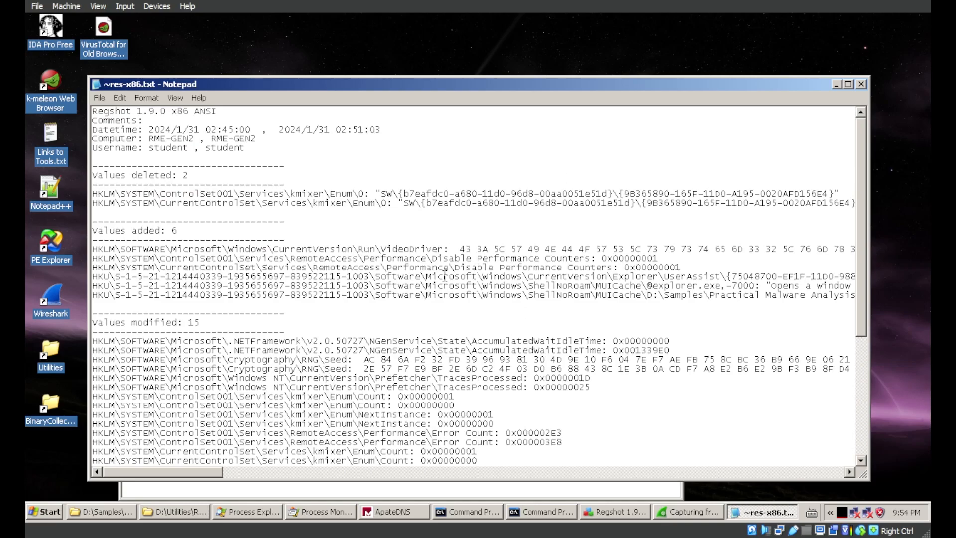
click(836, 85)
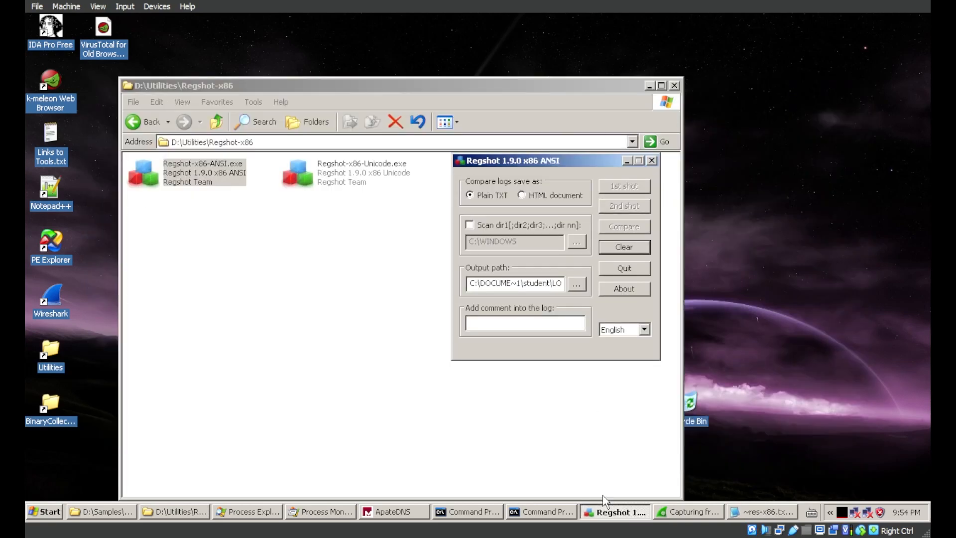
Switch to Process Monitor and filter the events to the RegSetValue operations of Lab03-01.exe
click(229, 513)
click(336, 514)
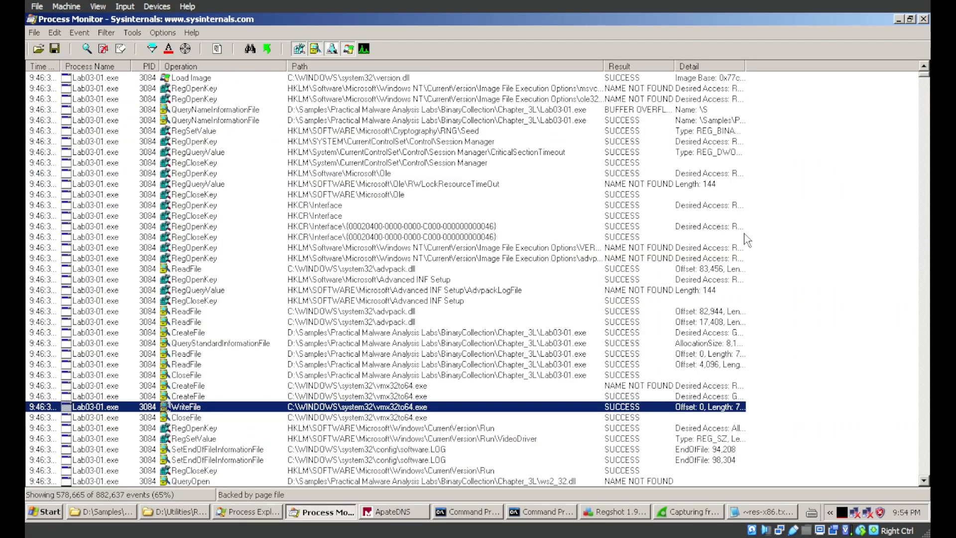
scroll(211, 197, up, 10)
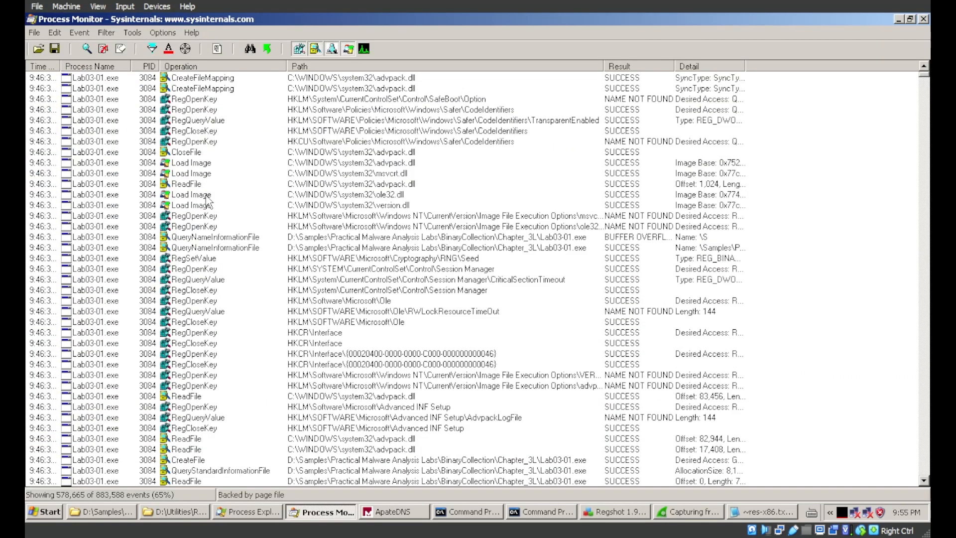
scroll(204, 267, up, 10)
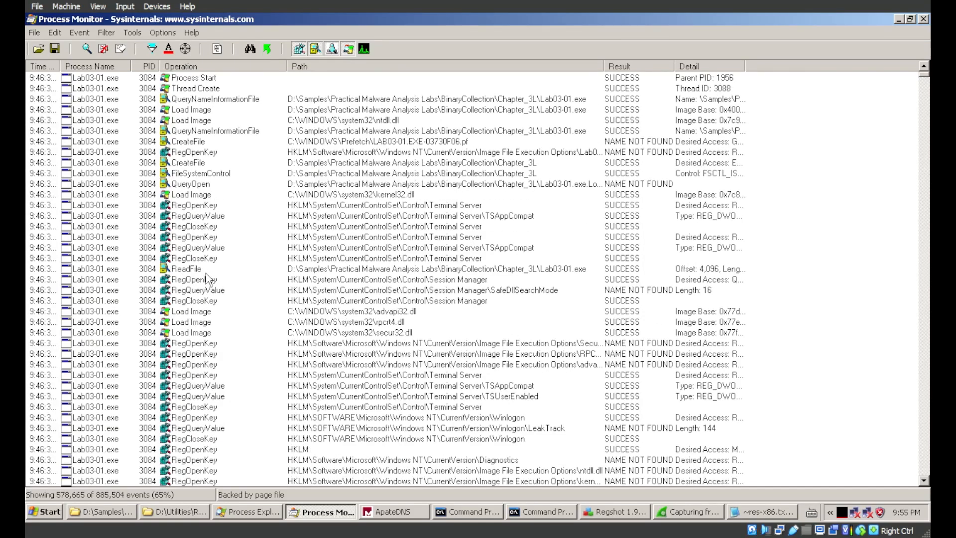
scroll(224, 405, down, 5)
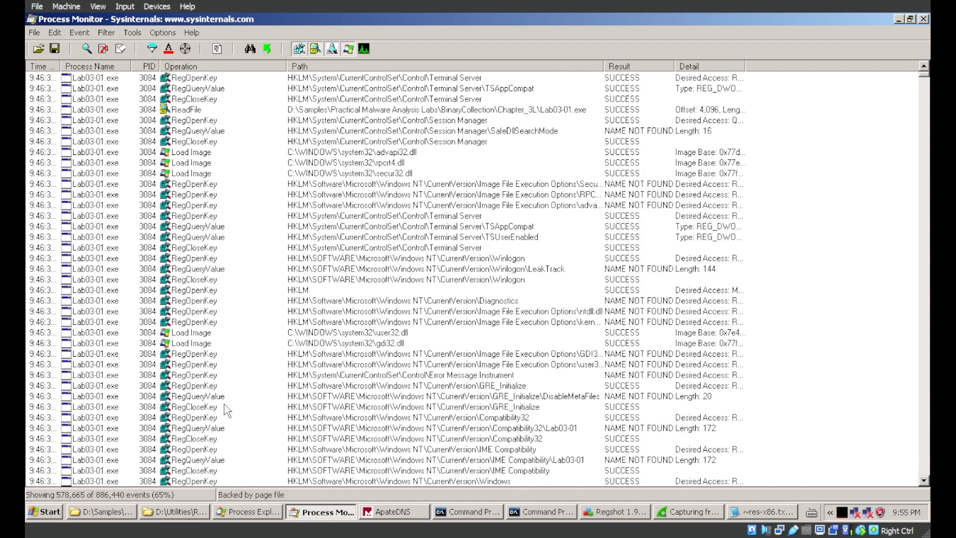
scroll(224, 404, down, 4)
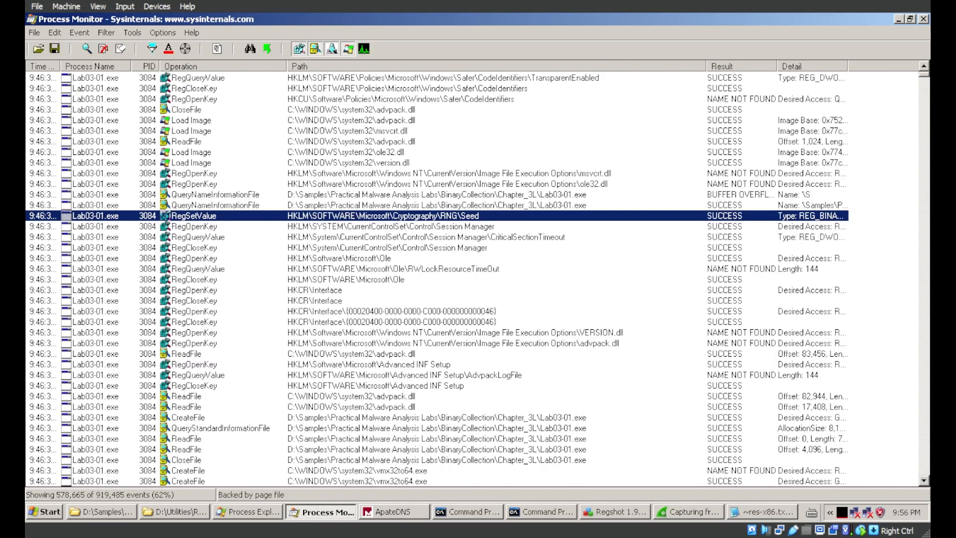
right_click(202, 217)
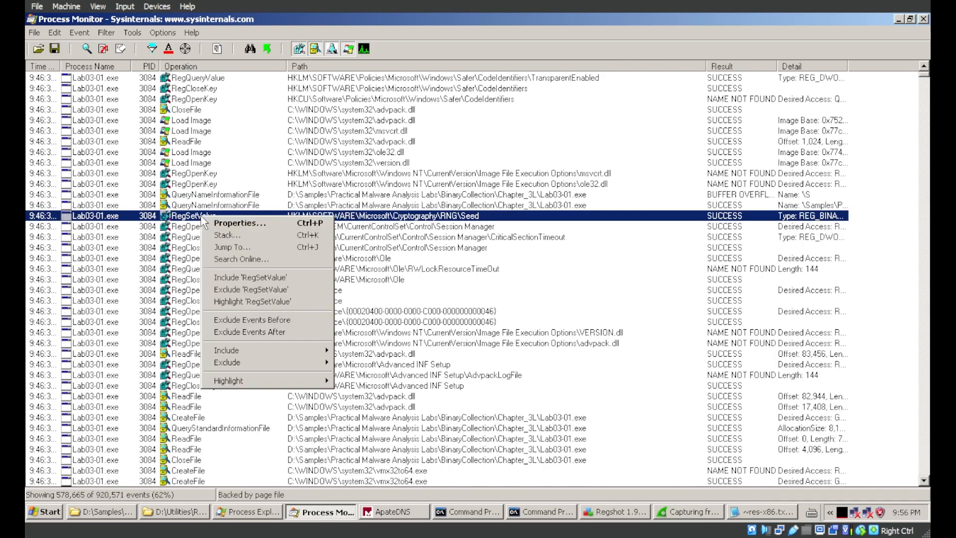
click(284, 280)
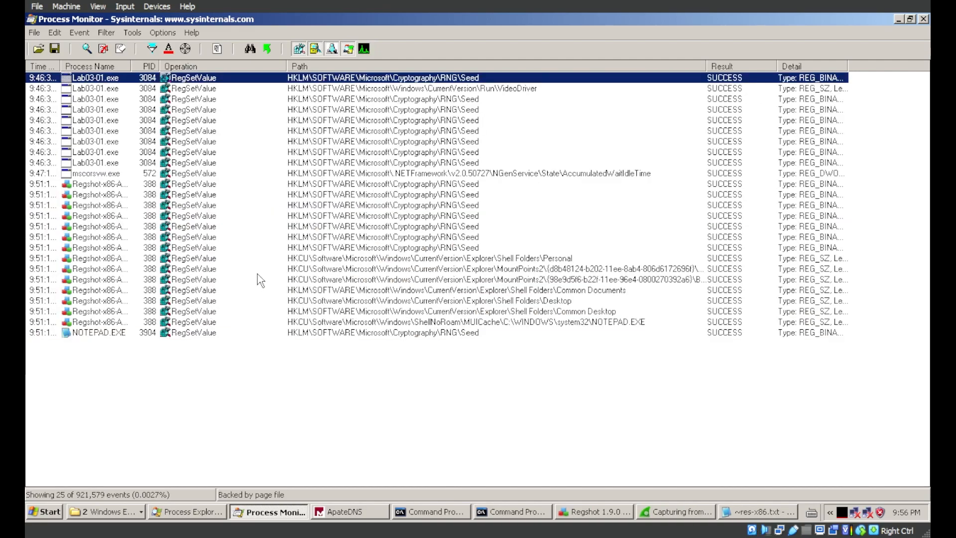
right_click(86, 152)
click(127, 210)
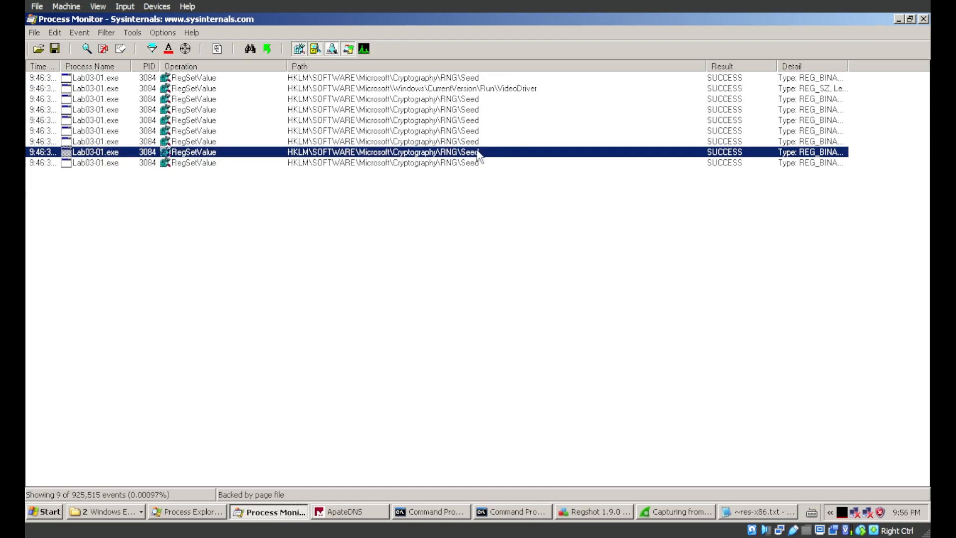
Jump from the Run\VideoDriver event to its registry entry, examine the VideoDriver value and widen the Data column in Registry Editor
click(469, 91)
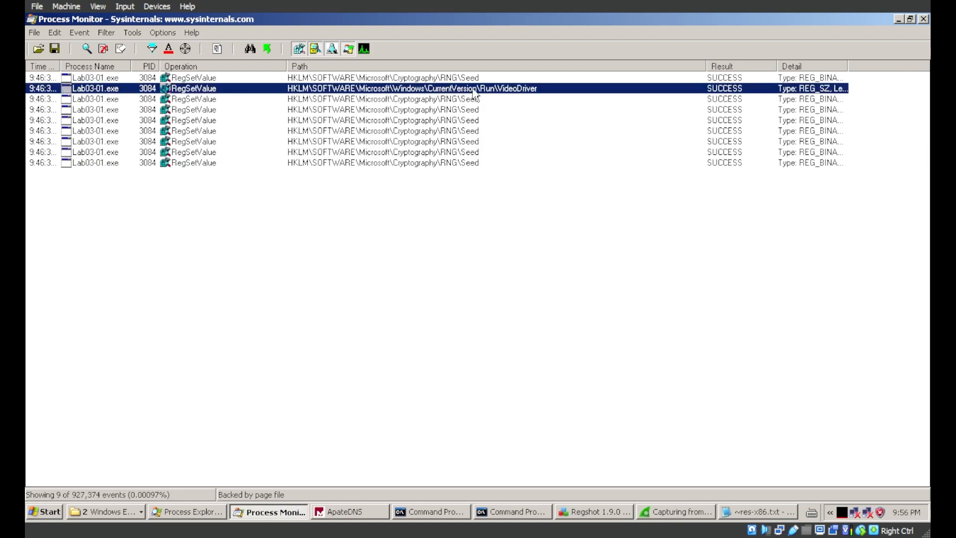
right_click(523, 93)
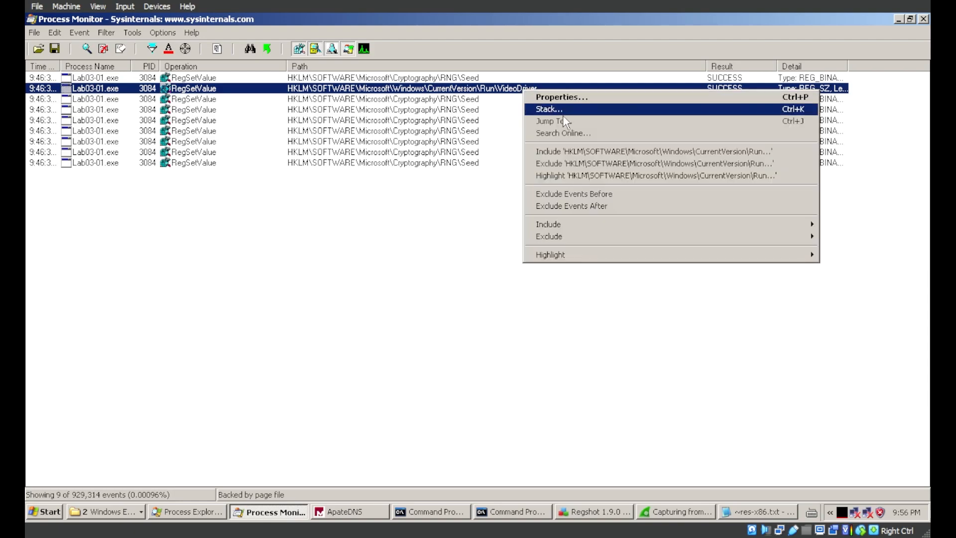
click(563, 117)
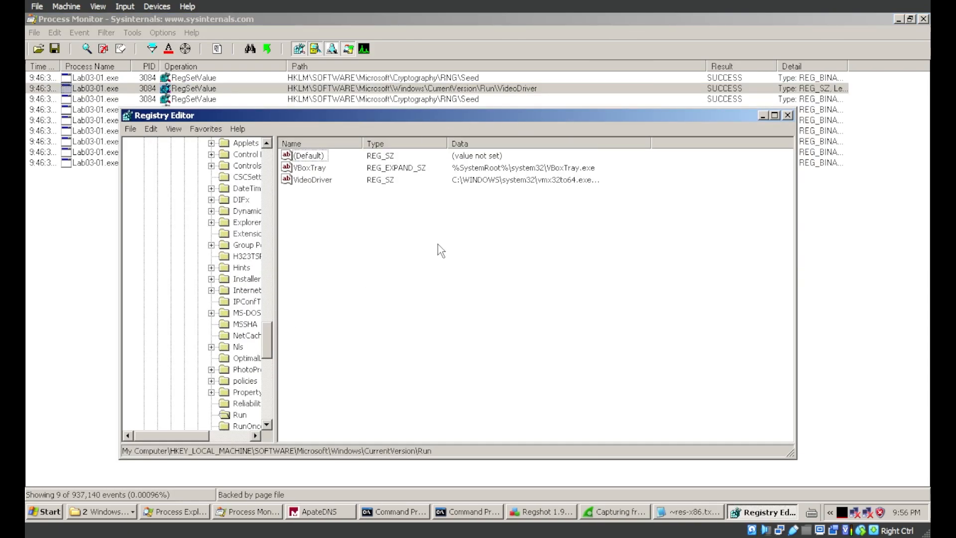
click(312, 183)
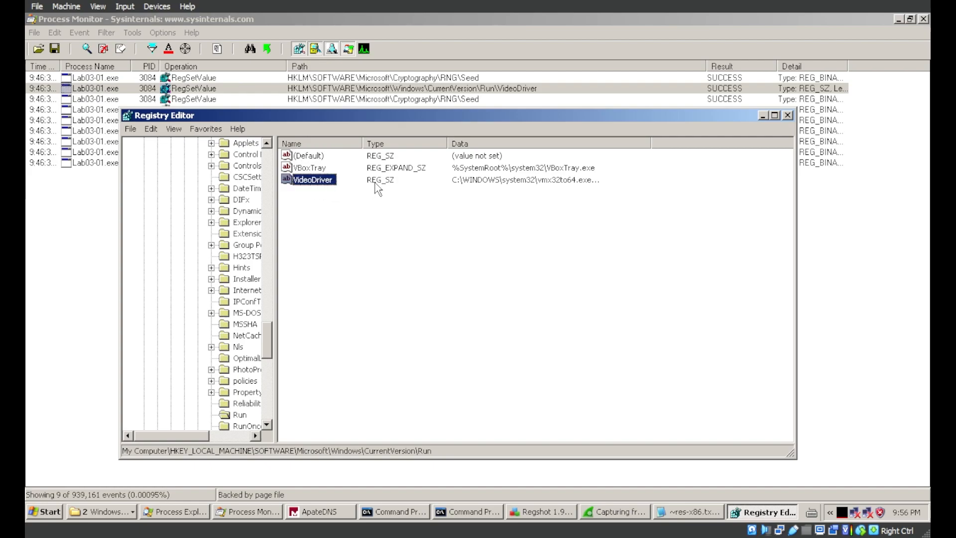
click(504, 183)
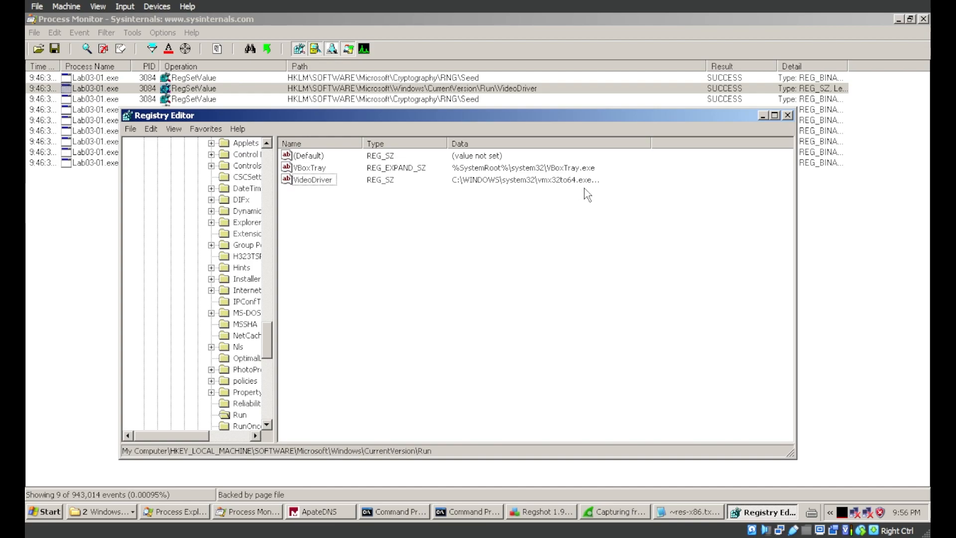
drag(651, 144, 670, 144)
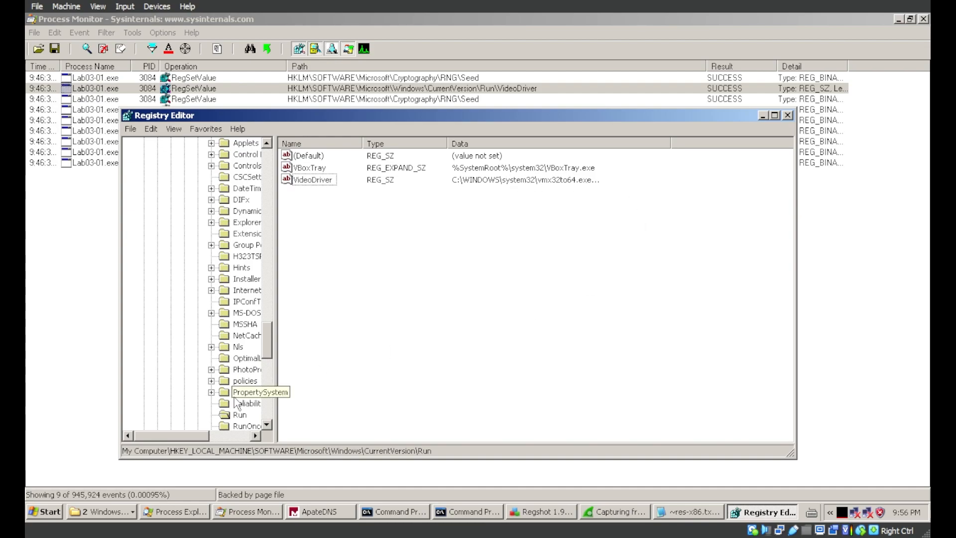
Switch to the file browser and locate vmx32to64.exe in C:\WINDOWS\system32
click(114, 513)
click(126, 480)
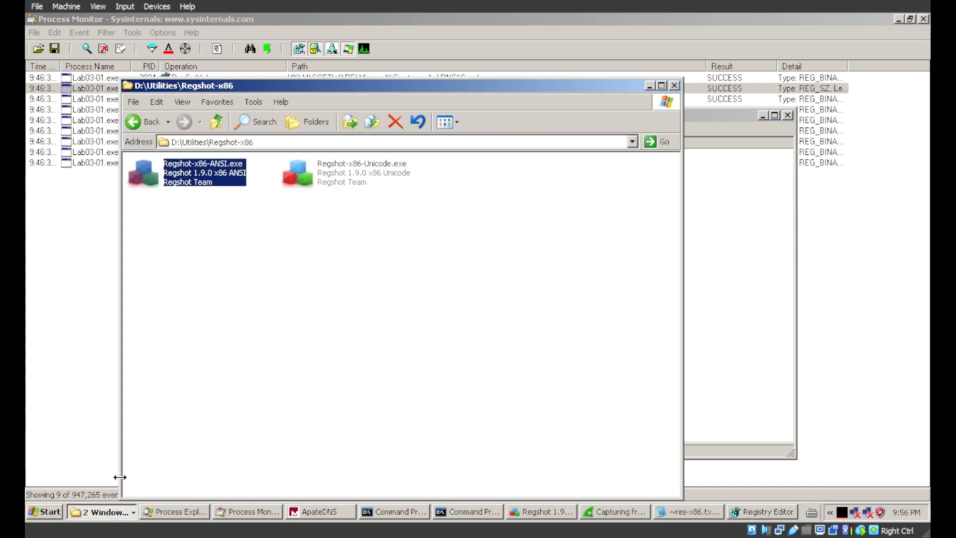
click(217, 122)
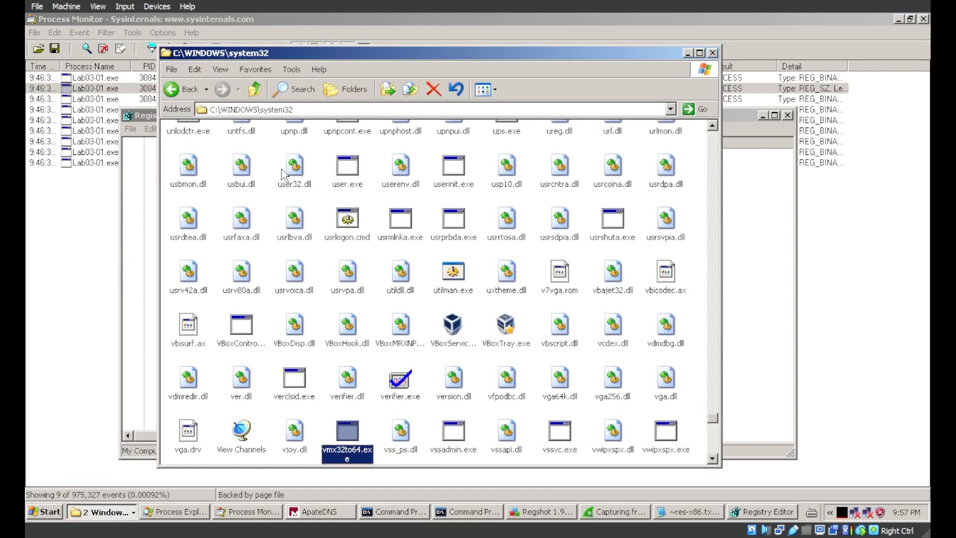
Start PEiD and load vmx32to64.exe from C:\WINDOWS\system32 for analysis
click(50, 512)
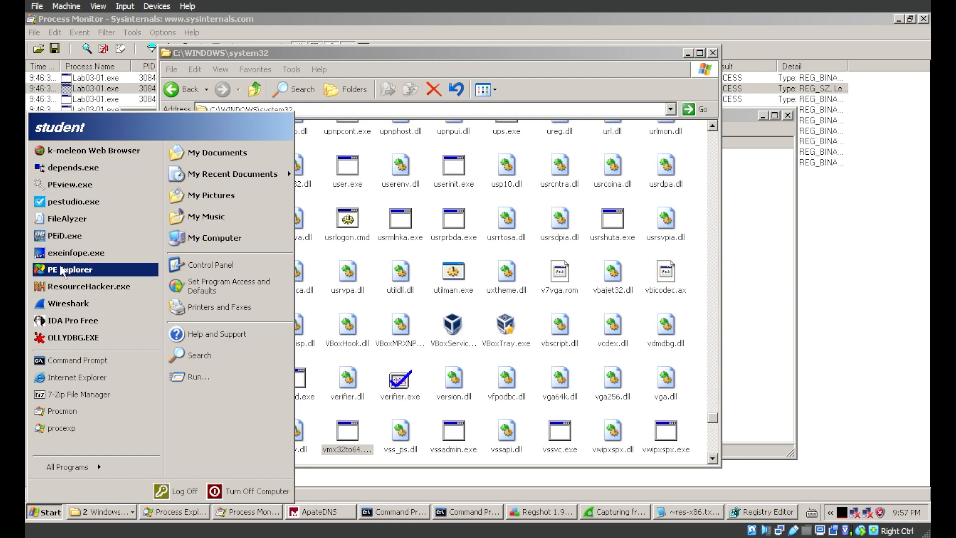
click(77, 236)
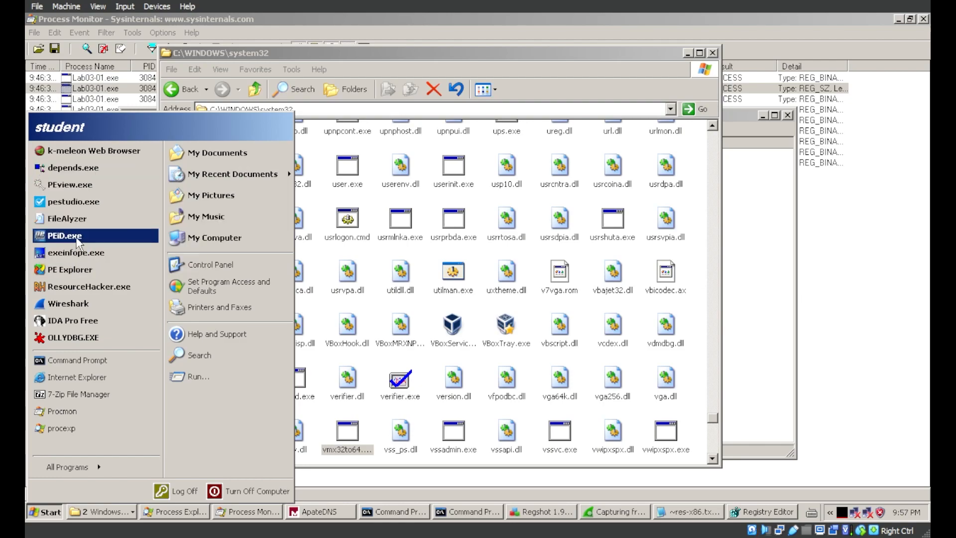
click(608, 202)
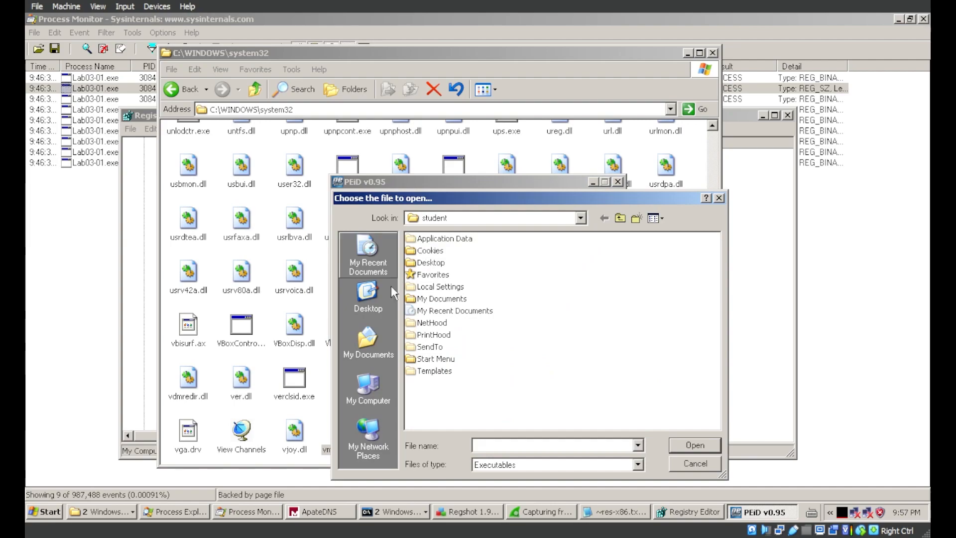
click(374, 393)
double_click(441, 238)
double_click(449, 288)
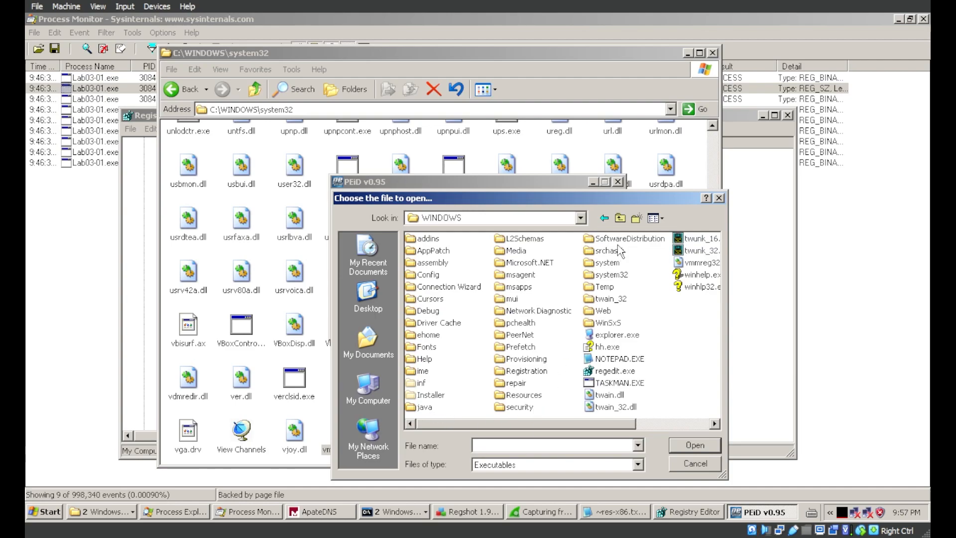
double_click(608, 275)
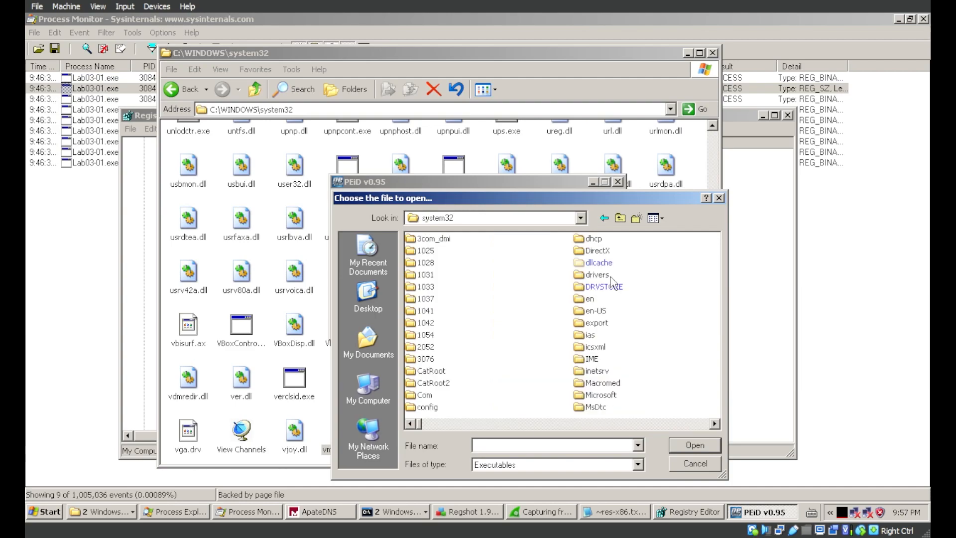
click(592, 359)
key(v)
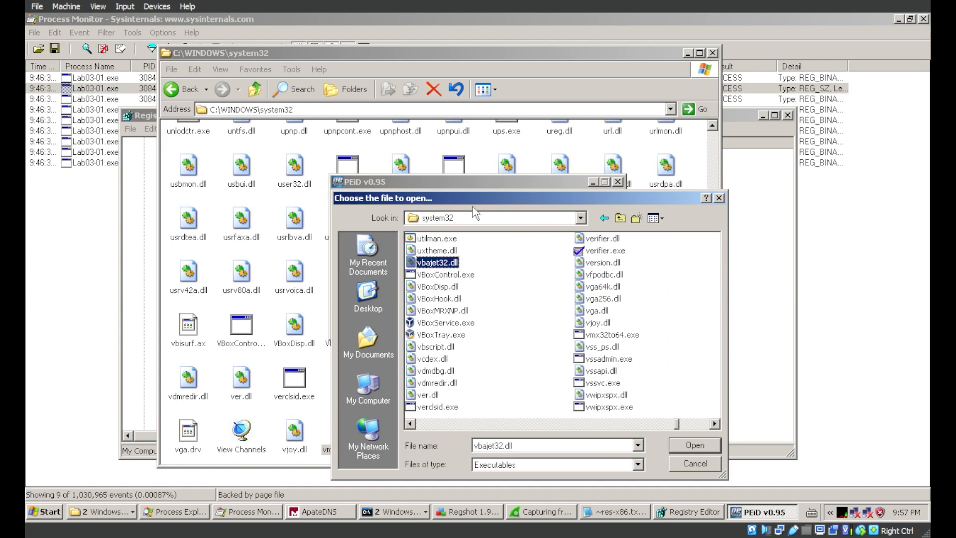
click(612, 335)
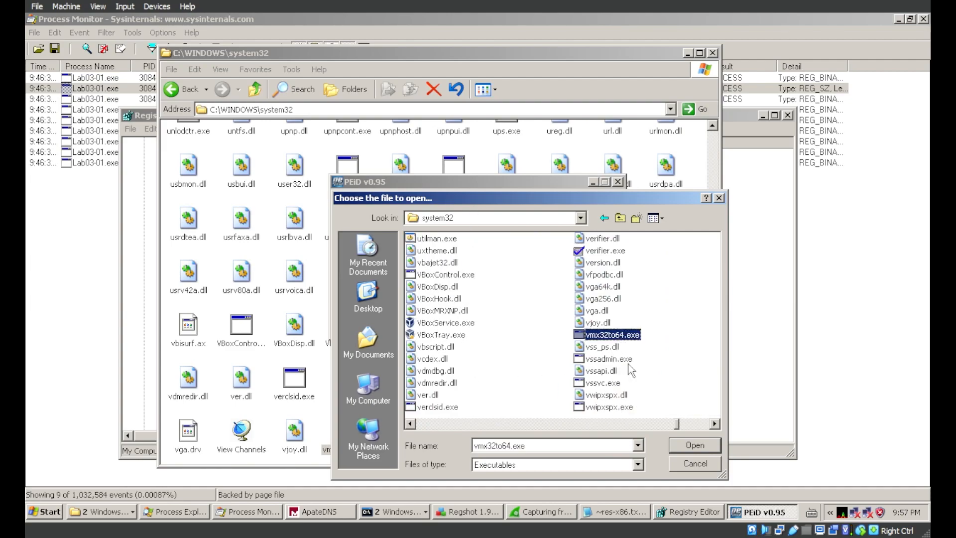
click(678, 445)
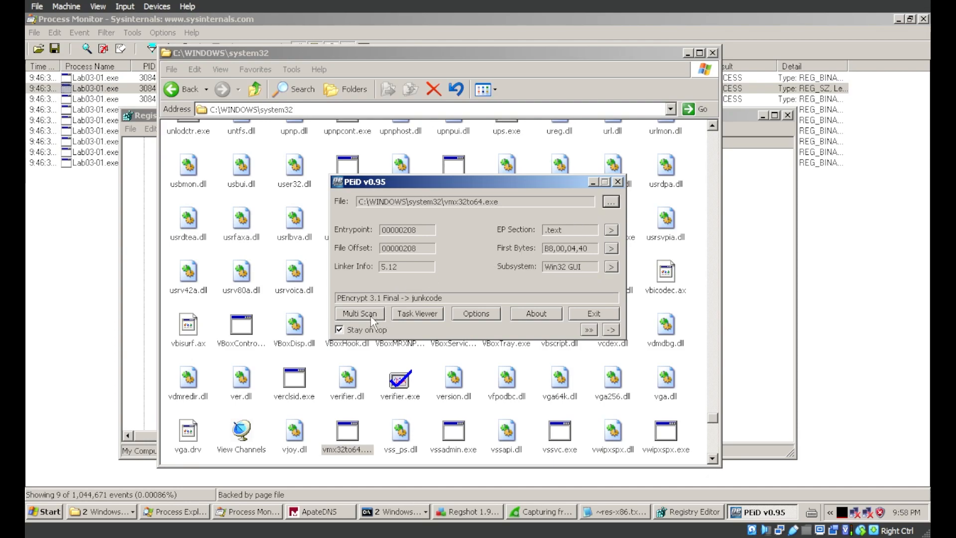
Select vmx32to64.exe in the system32 folder, switch to ApateDNS and move the PEiD window clear of the requested-domain list
click(352, 439)
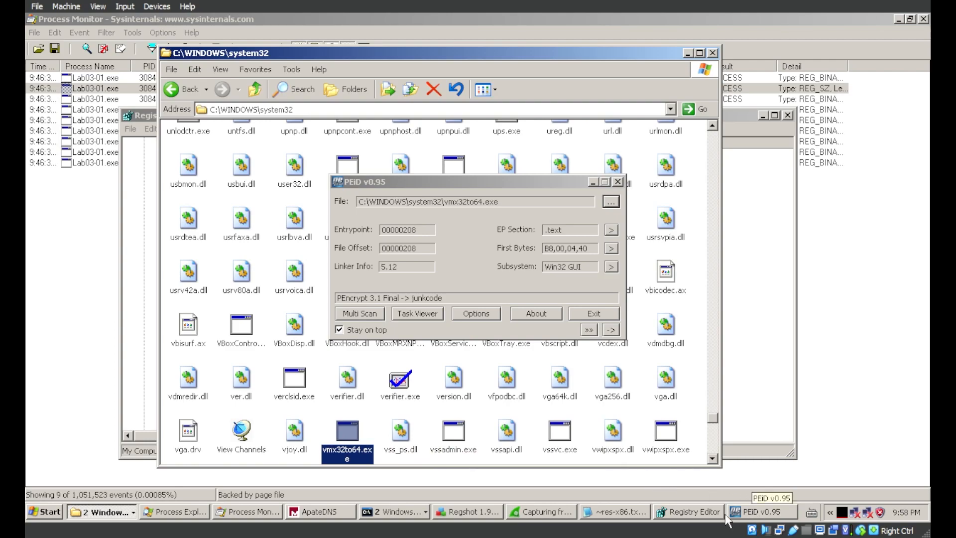
click(309, 516)
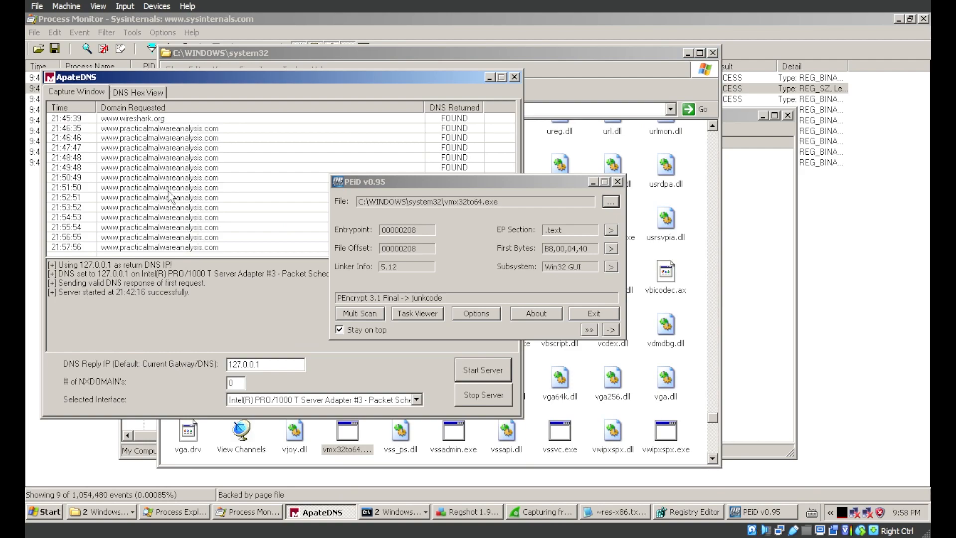
drag(391, 186, 659, 198)
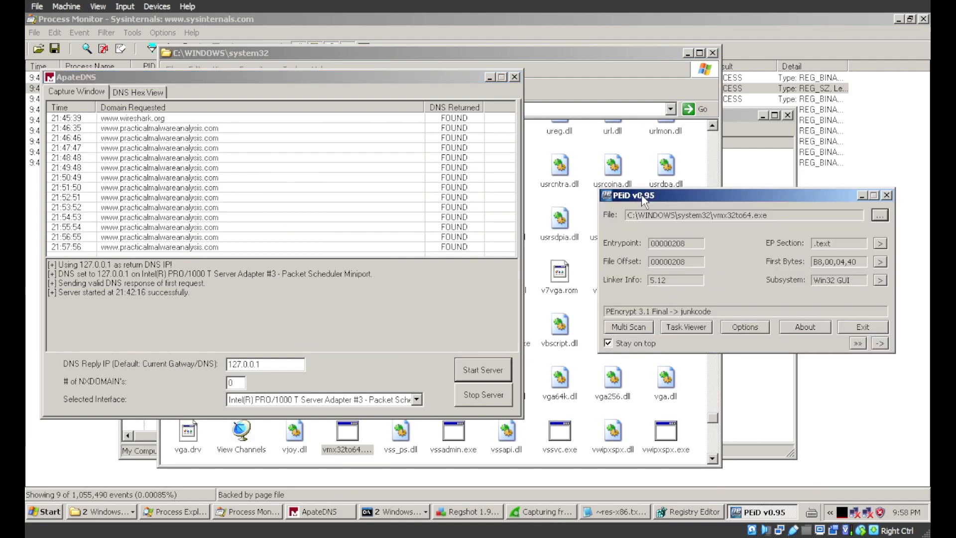